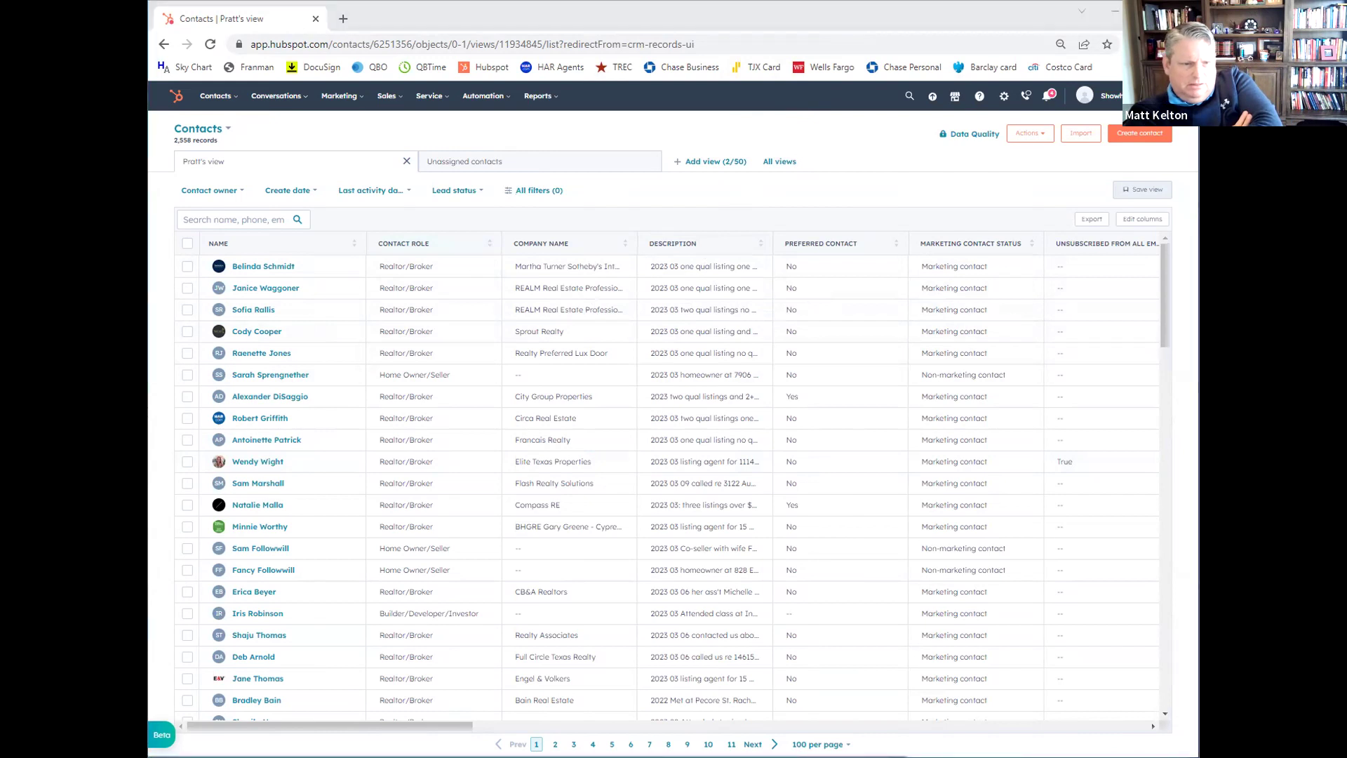
click(364, 24)
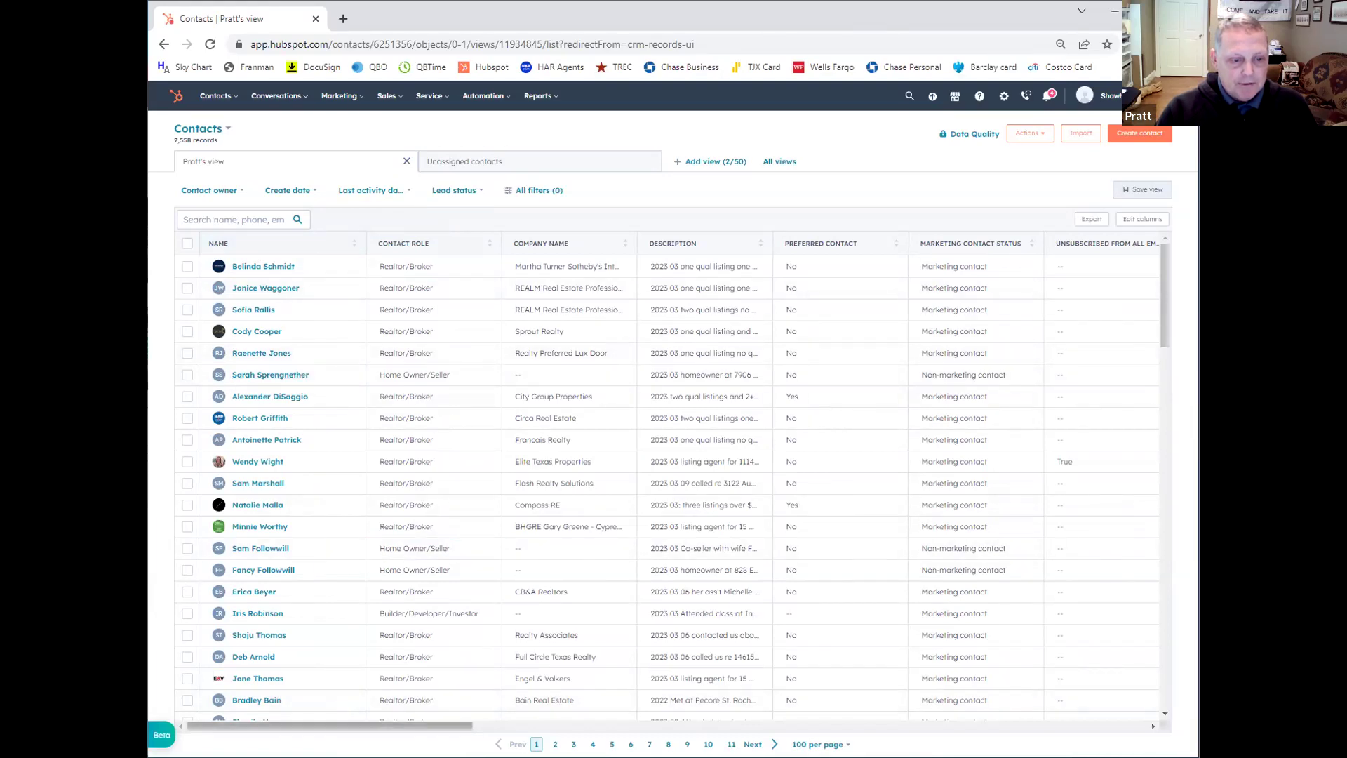
mouse_move(330, 726)
mouse_down()
mouse_move(484, 726)
mouse_move(343, 726)
mouse_up()
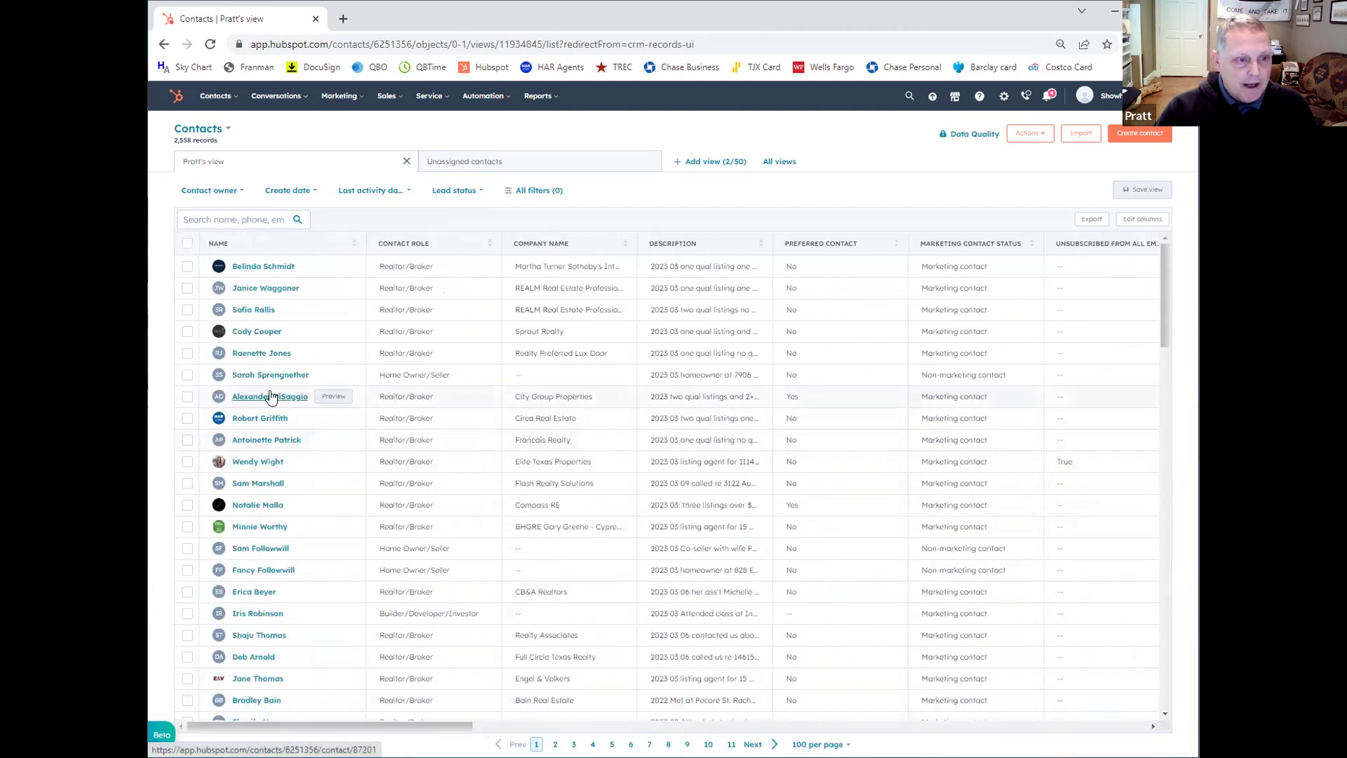
Step: Search the contacts for the realtor by name and open their record
click(219, 218)
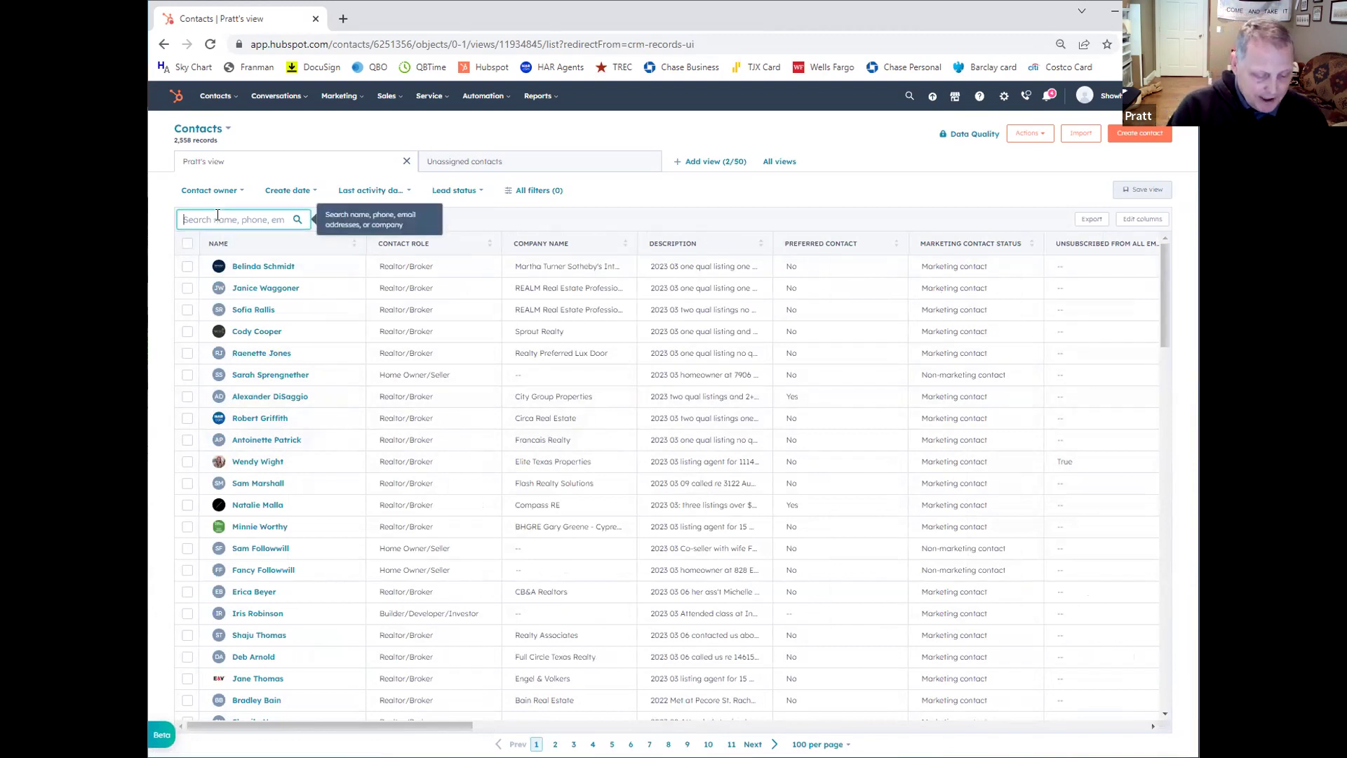
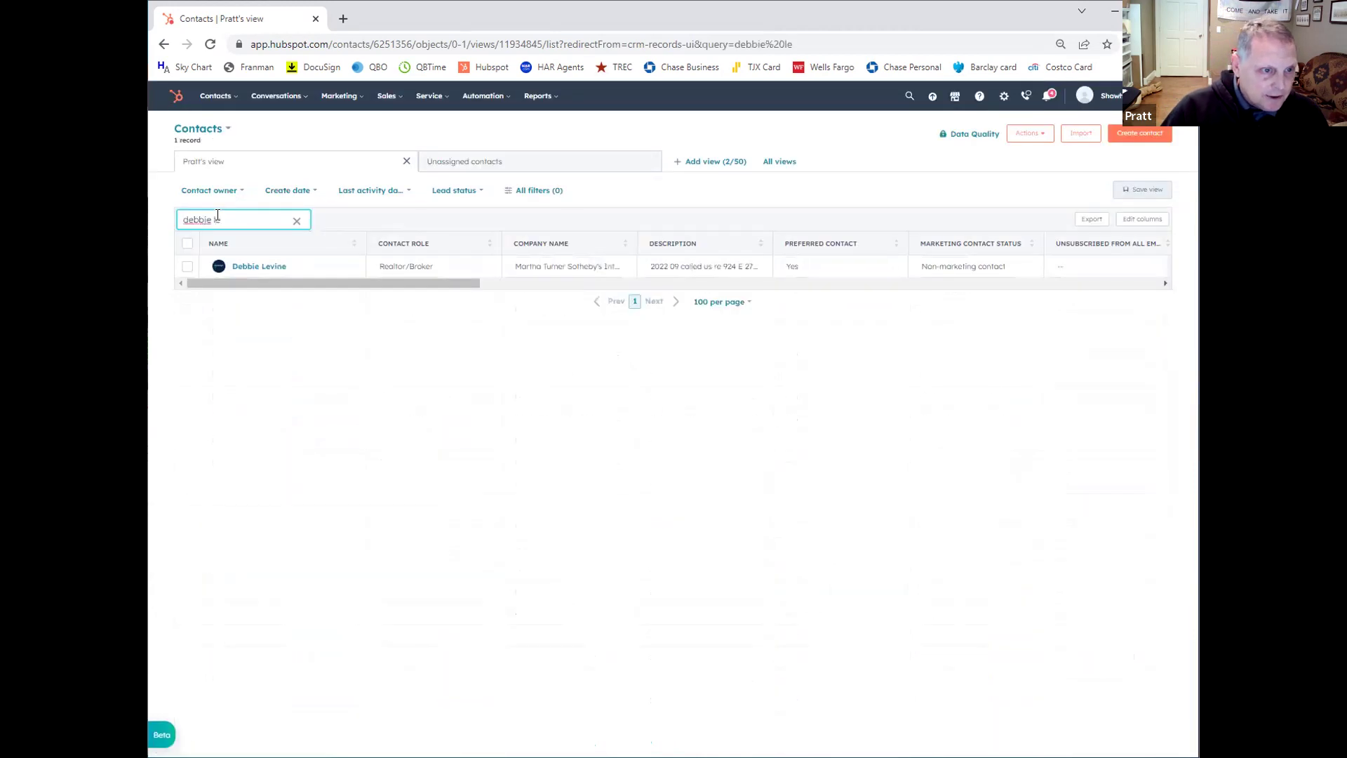
click(249, 268)
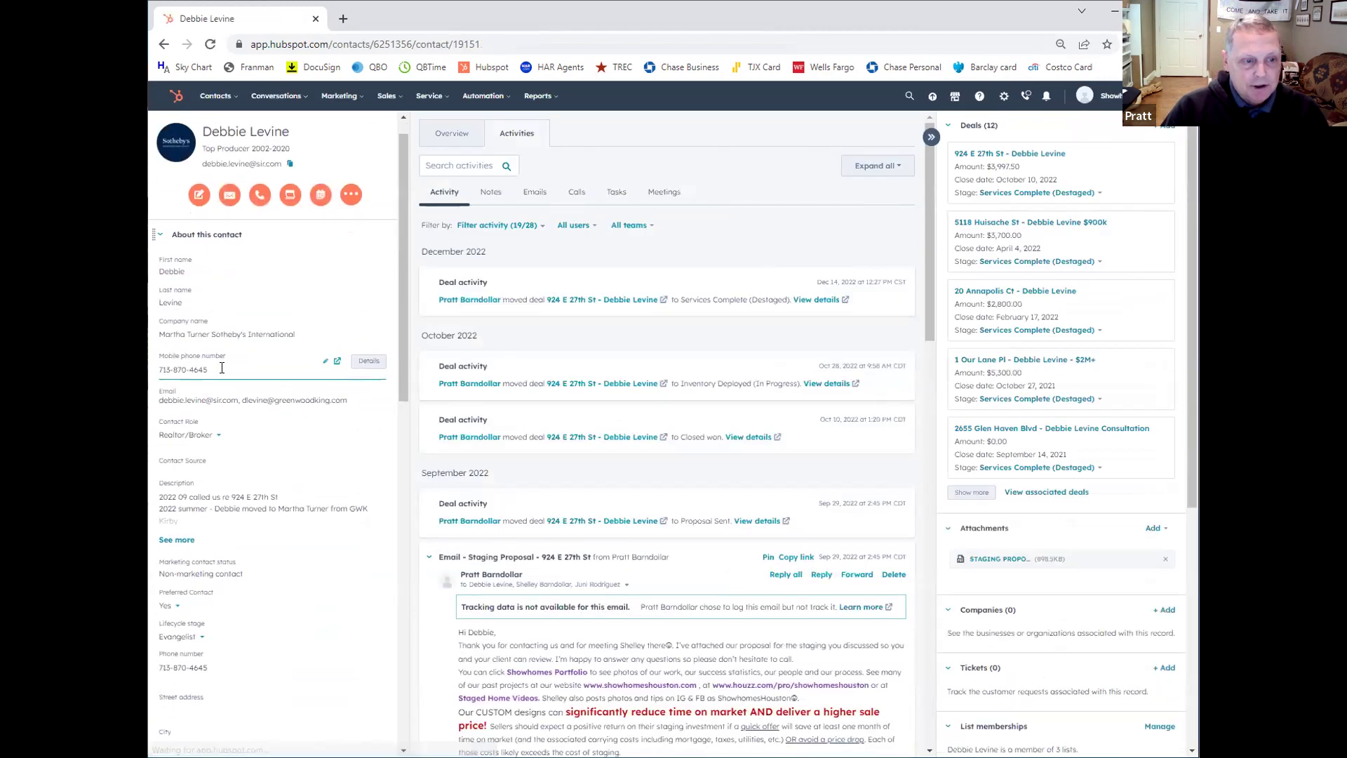
Step: Filter the contact's activity timeline to emails only, including the staging proposal
scroll(222, 372, down, 2)
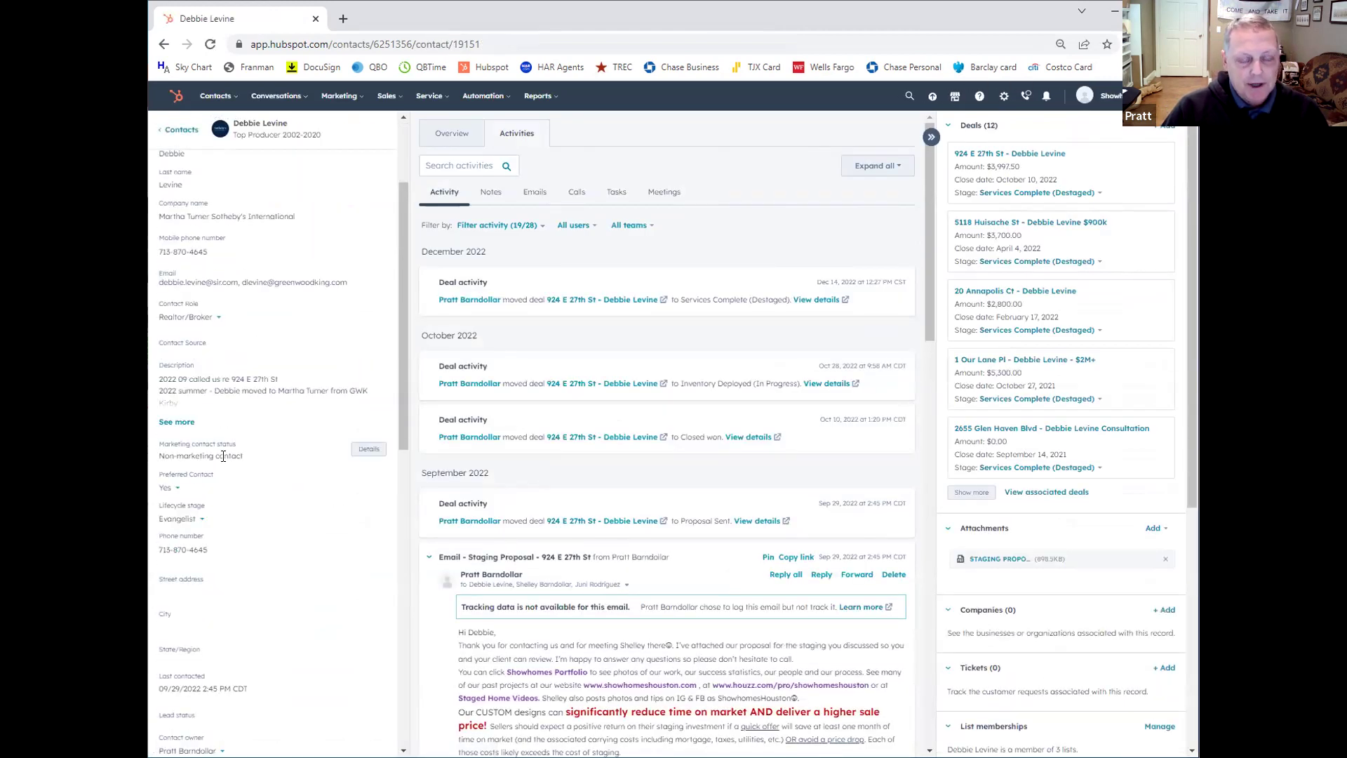
scroll(222, 456, down, 1)
scroll(222, 456, up, 2)
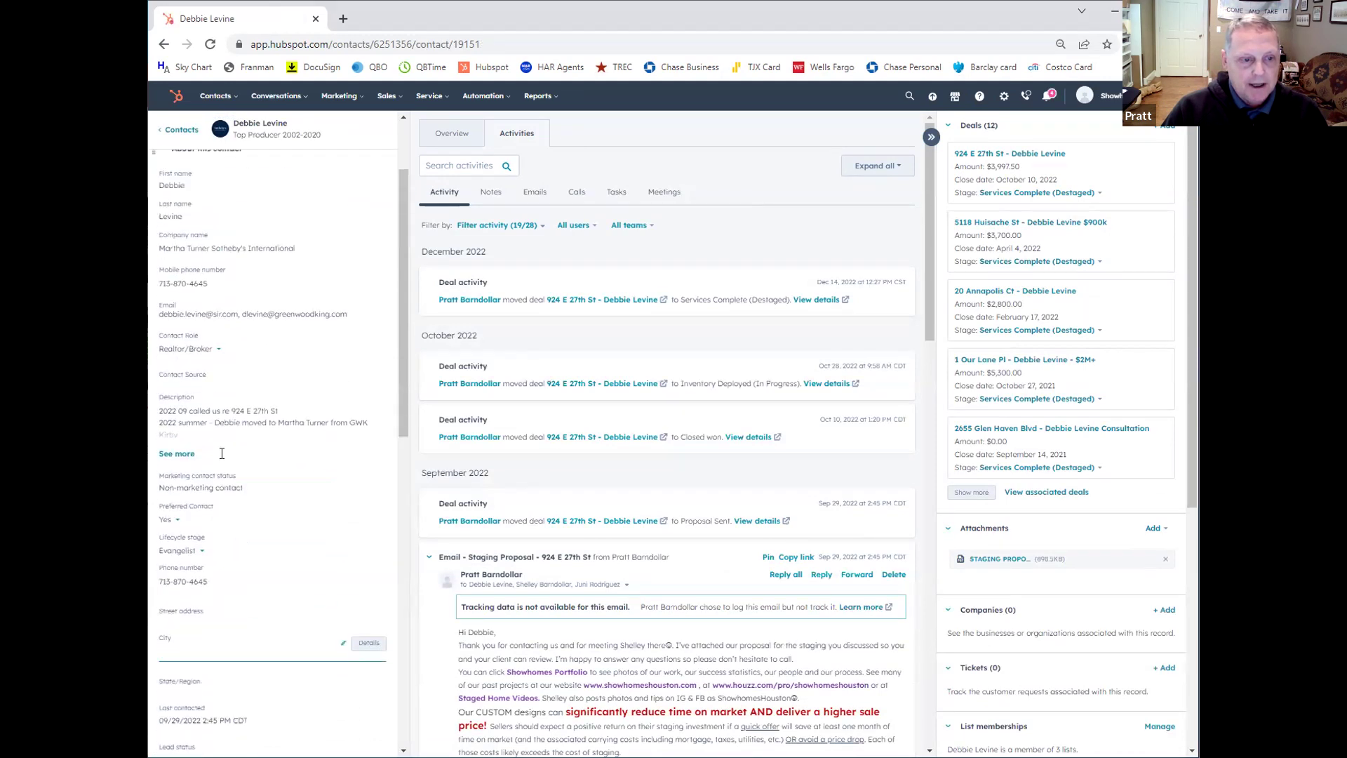
scroll(222, 453, up, 2)
scroll(222, 449, down, 2)
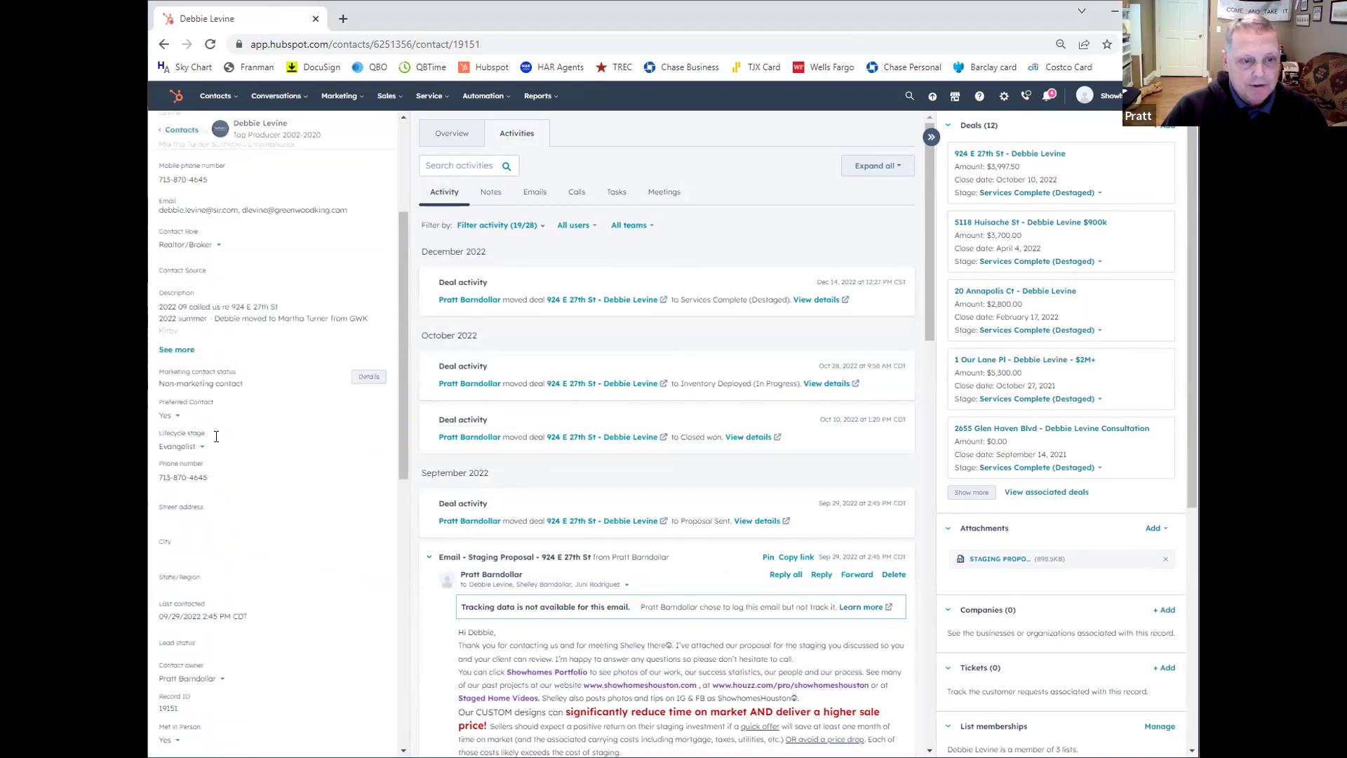
scroll(286, 368, up, 3)
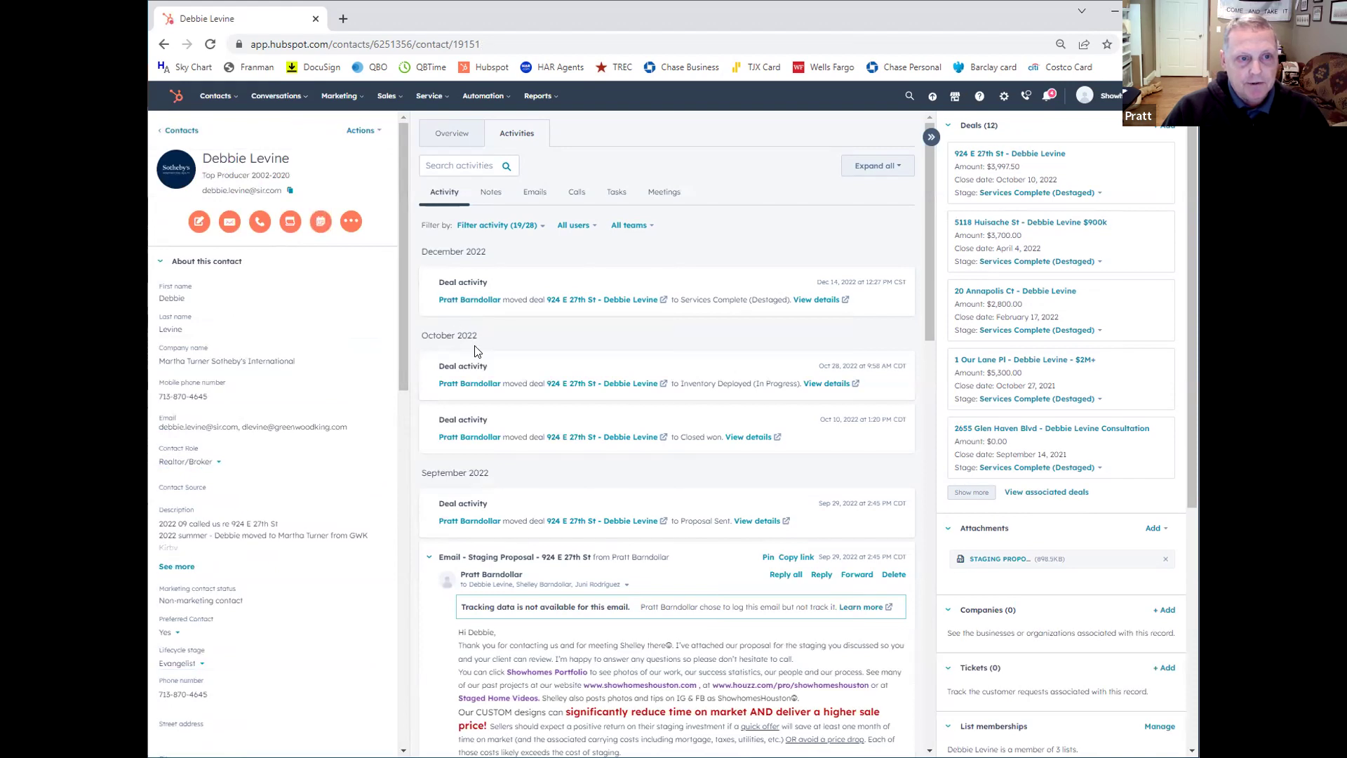
scroll(475, 351, down, 1)
scroll(482, 295, up, 1)
click(532, 194)
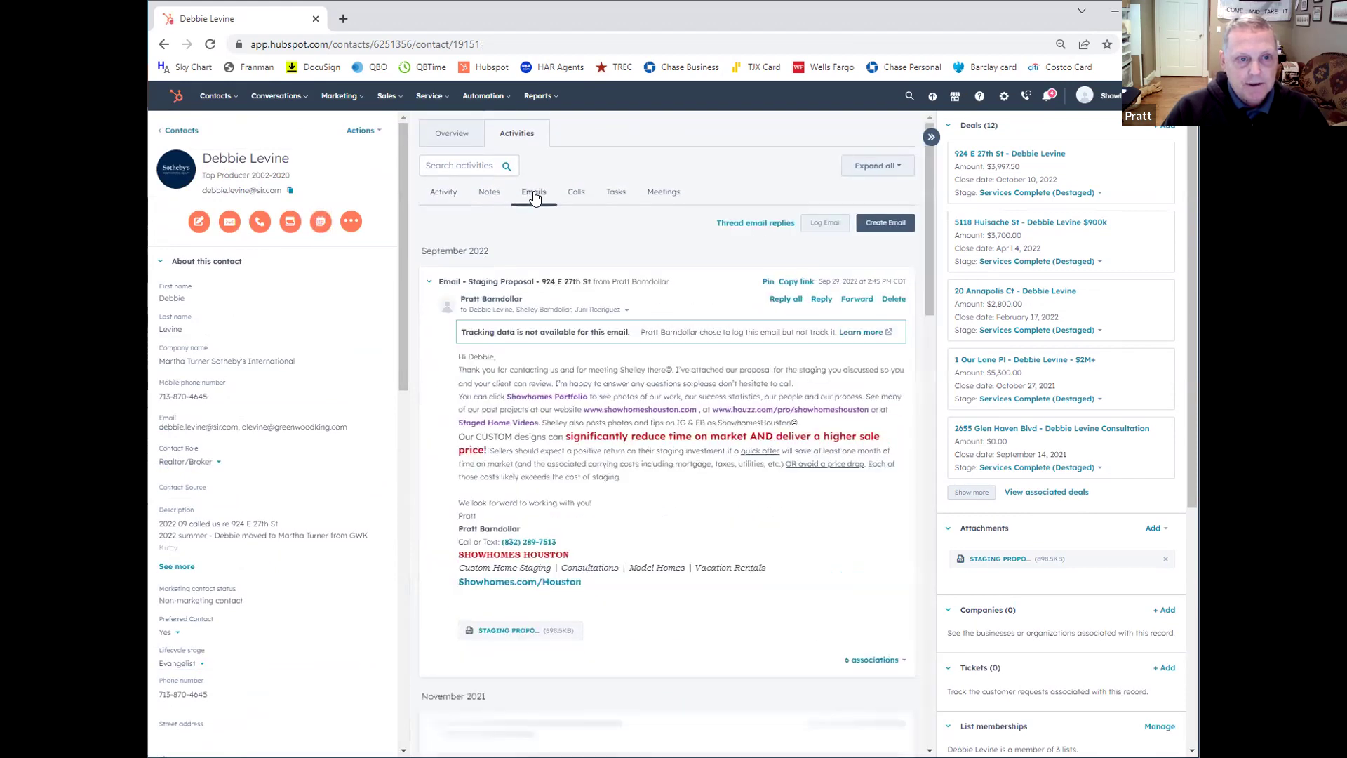
Step: Check the contact's Notes and Tasks, then restore the full timeline with the 2022 deal stage changes
click(450, 197)
click(484, 204)
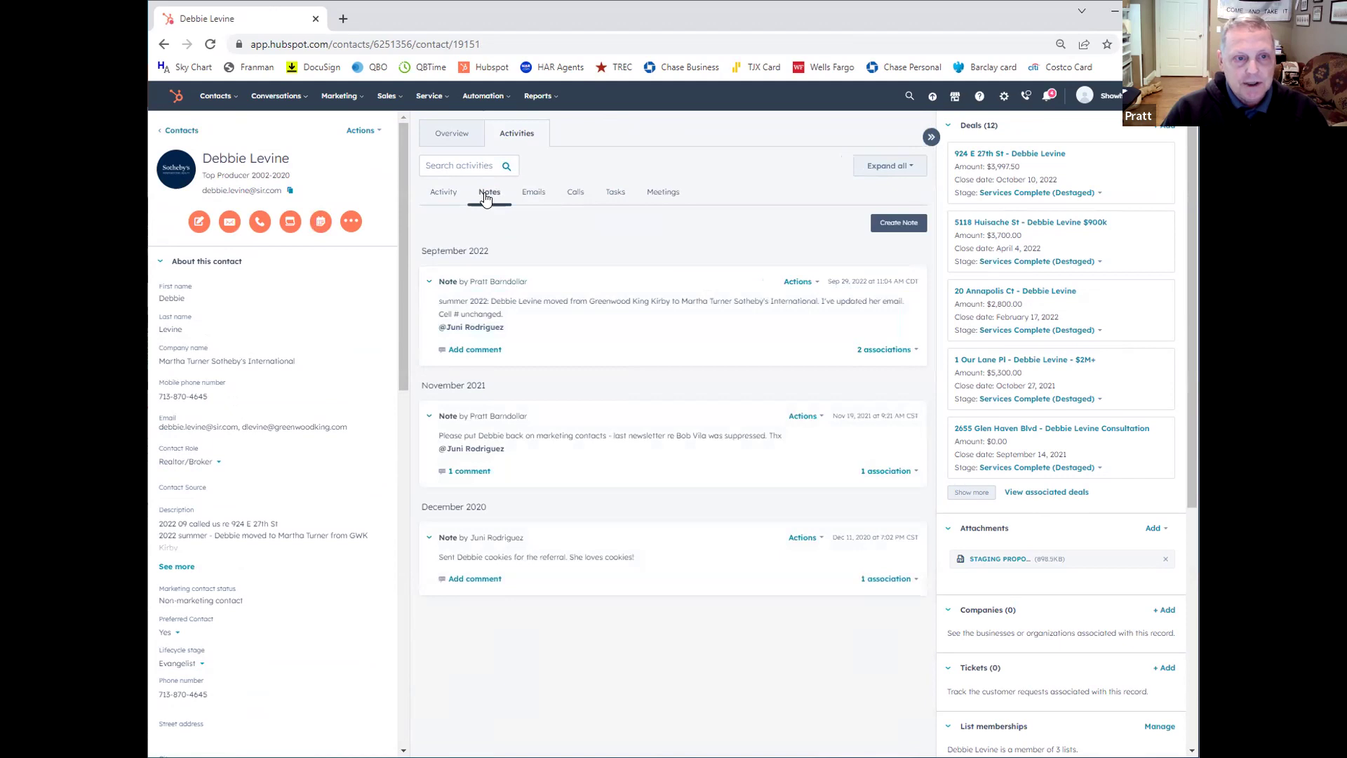
click(613, 199)
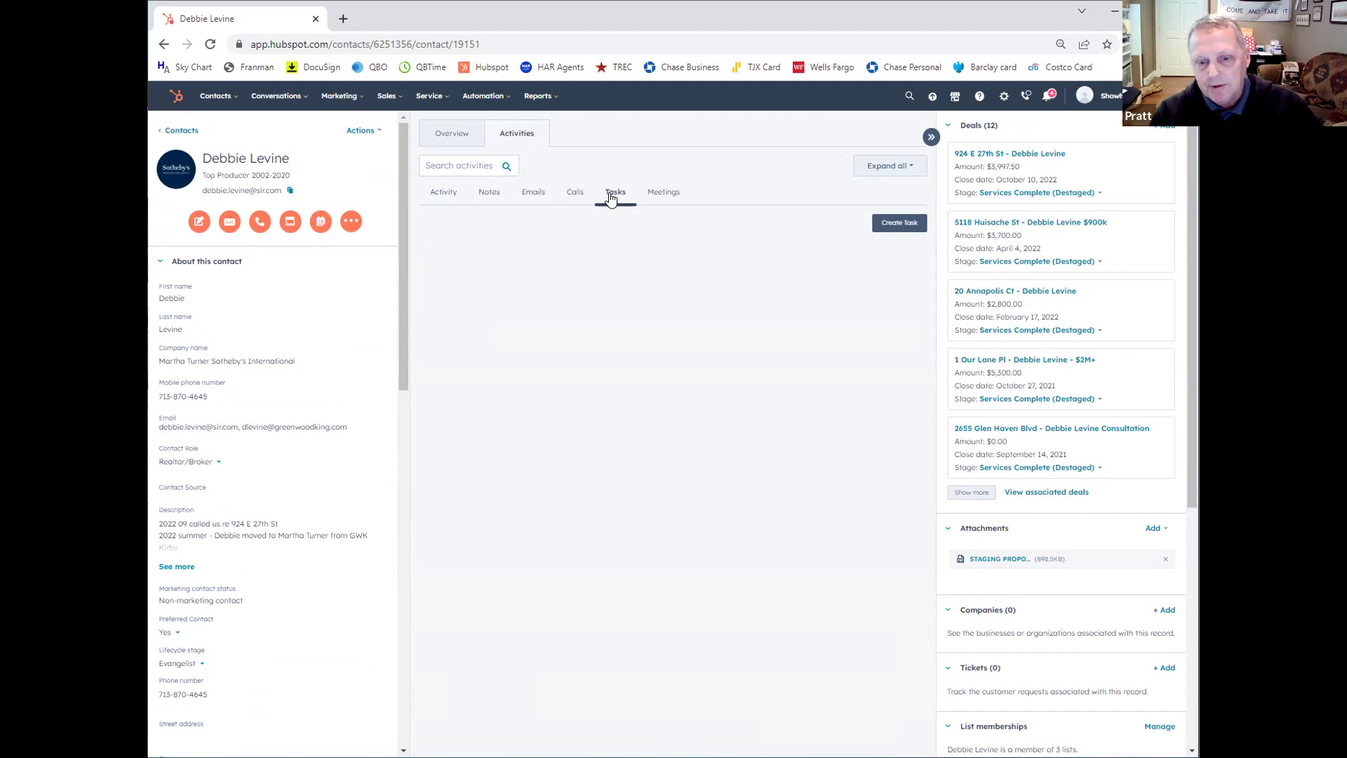
click(439, 197)
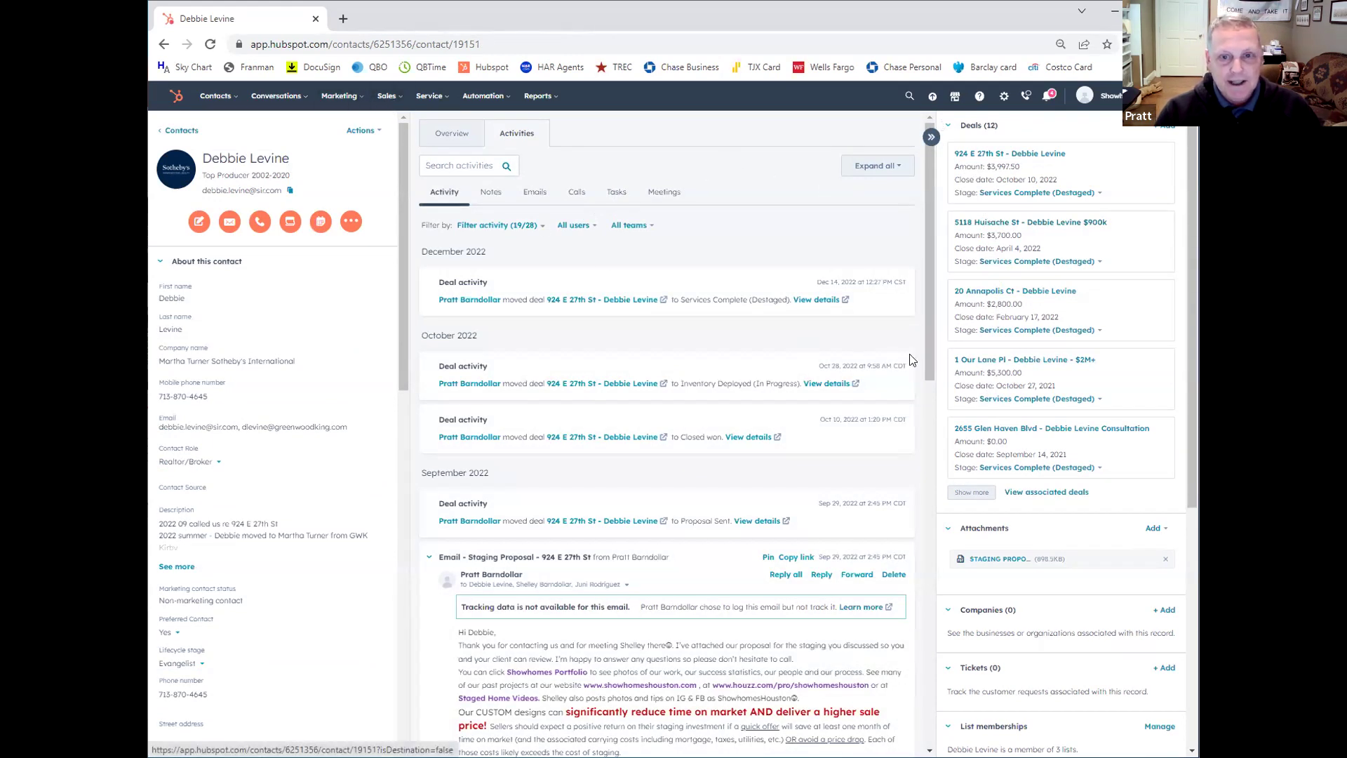
mouse_move(987, 237)
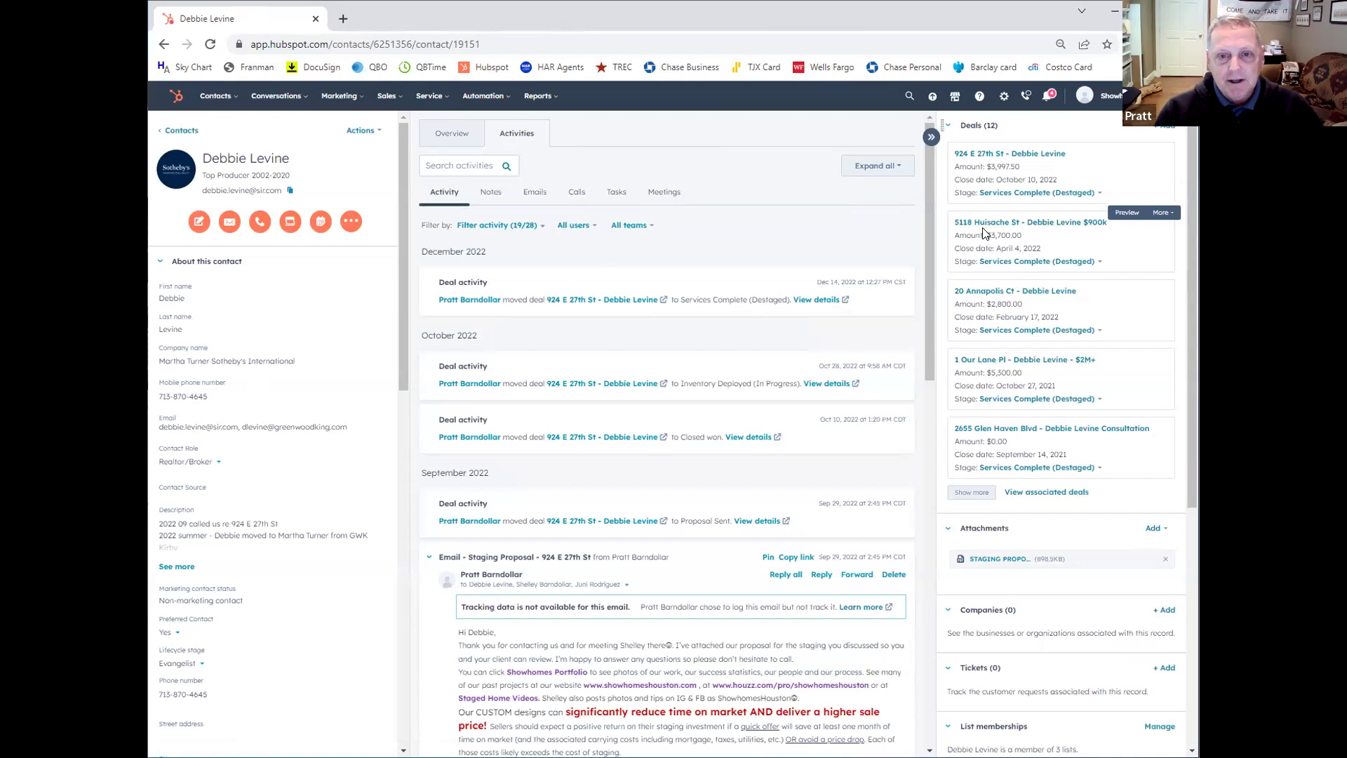
mouse_move(983, 309)
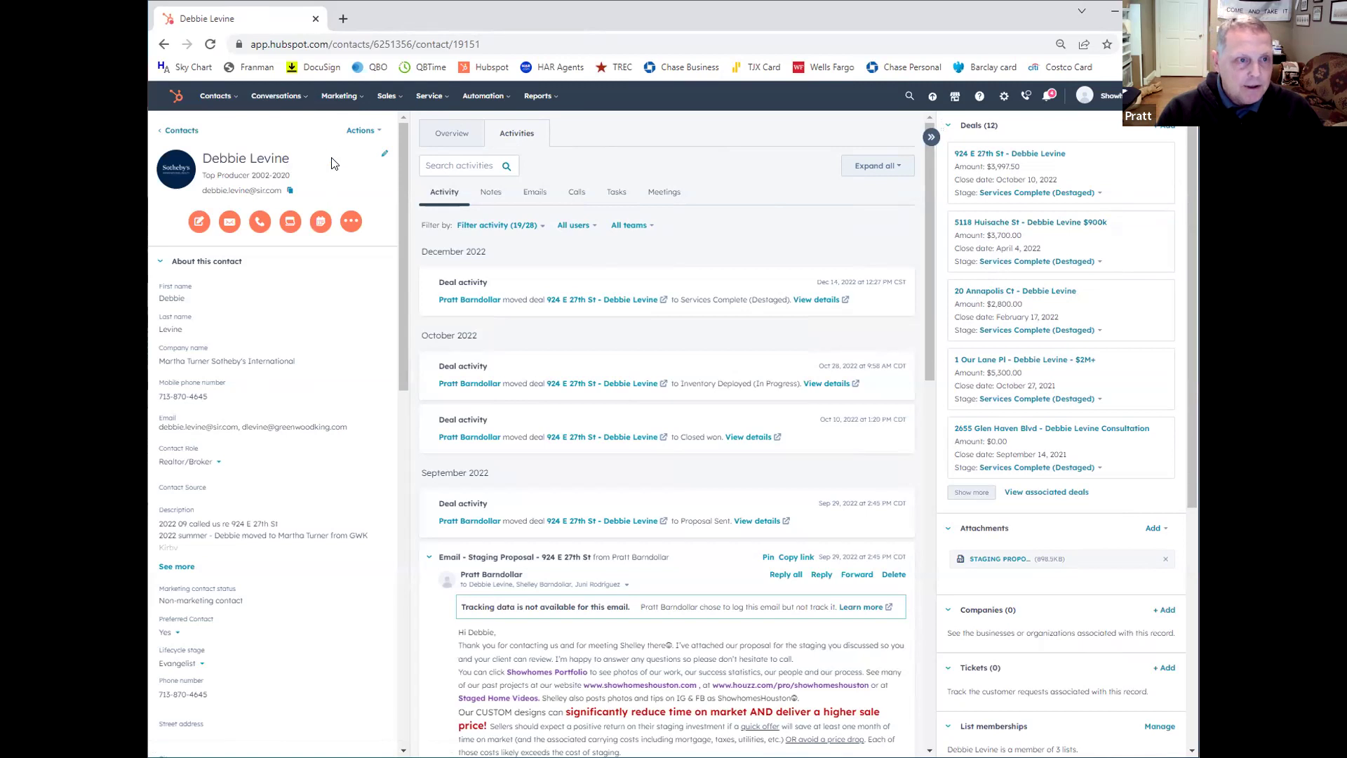
Step: Open the '2023 JAN (BEDDER) Not Leads' email report: 271 sent, 26.57% opens, 2.95% clicks
click(334, 98)
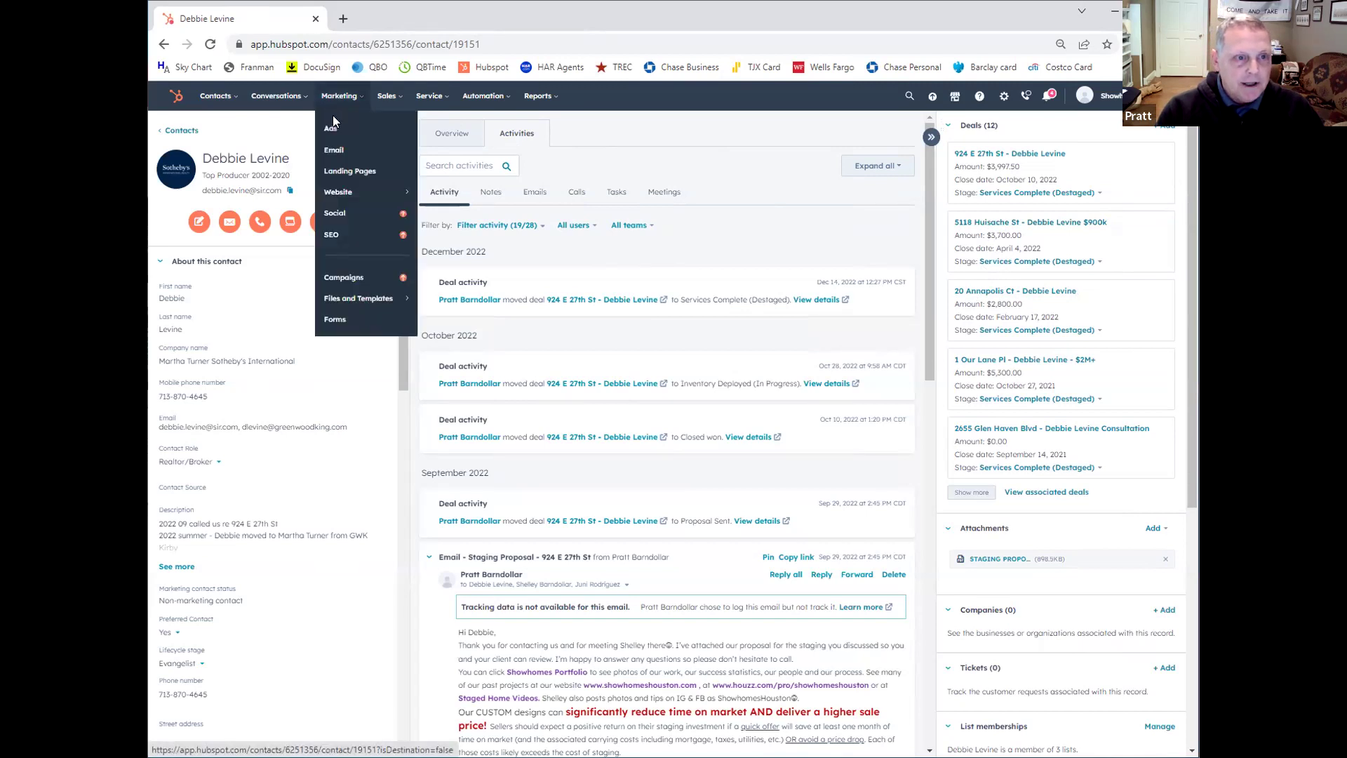
click(334, 149)
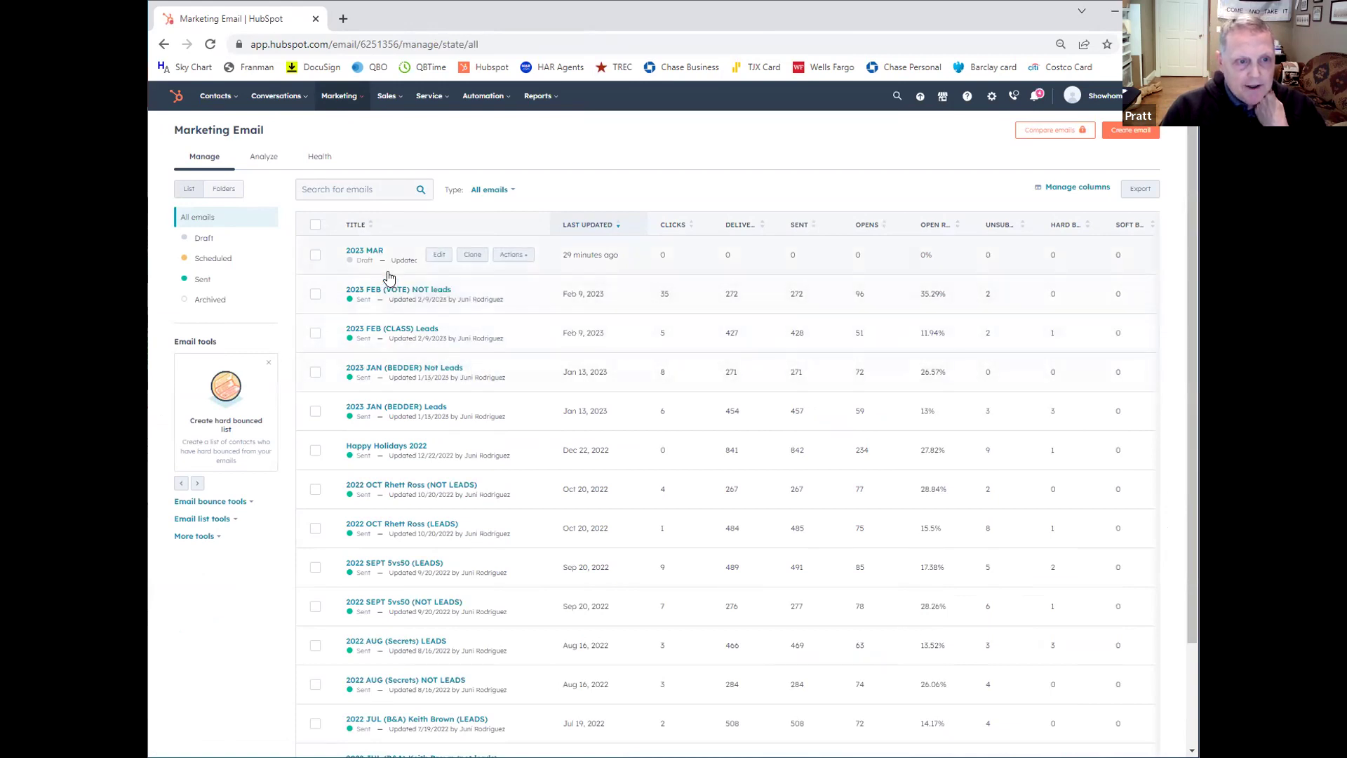
click(398, 370)
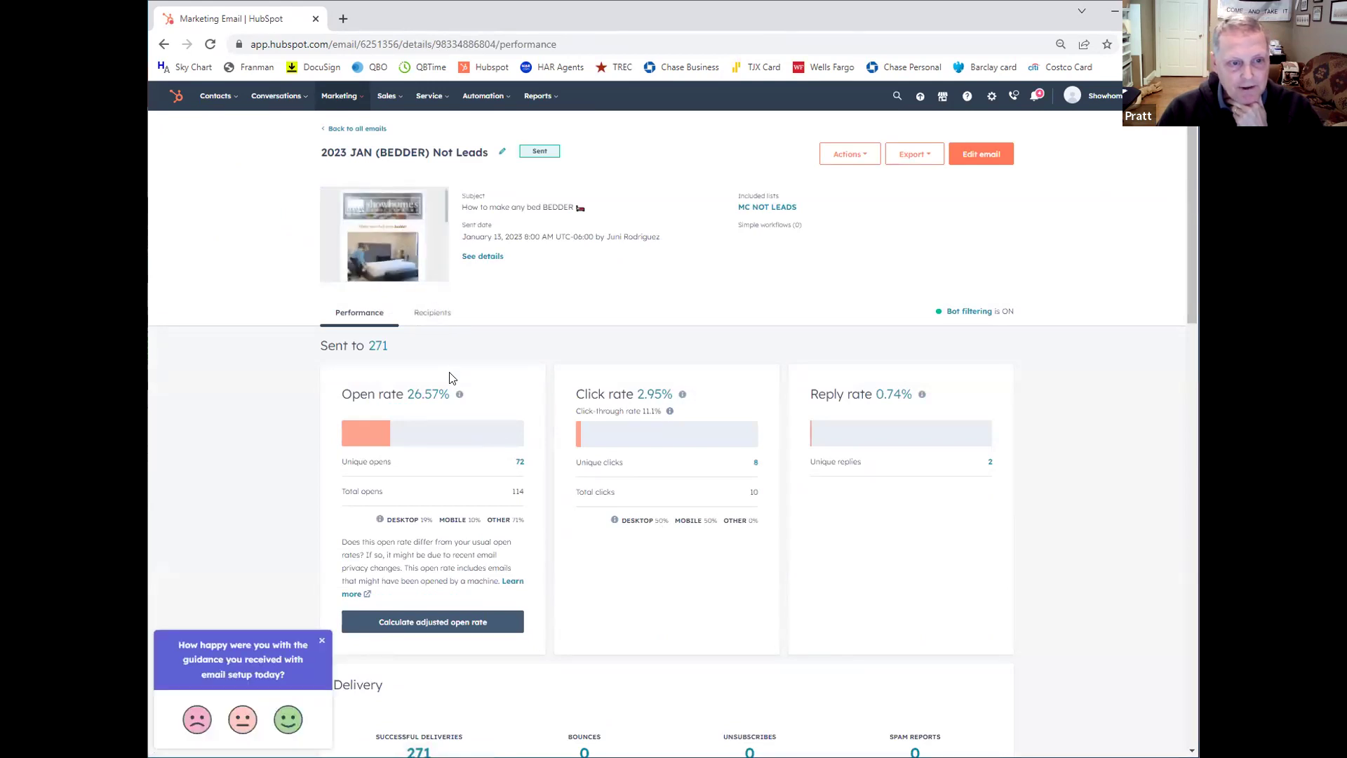
scroll(452, 375, down, 1)
scroll(452, 377, down, 1)
scroll(451, 378, down, 4)
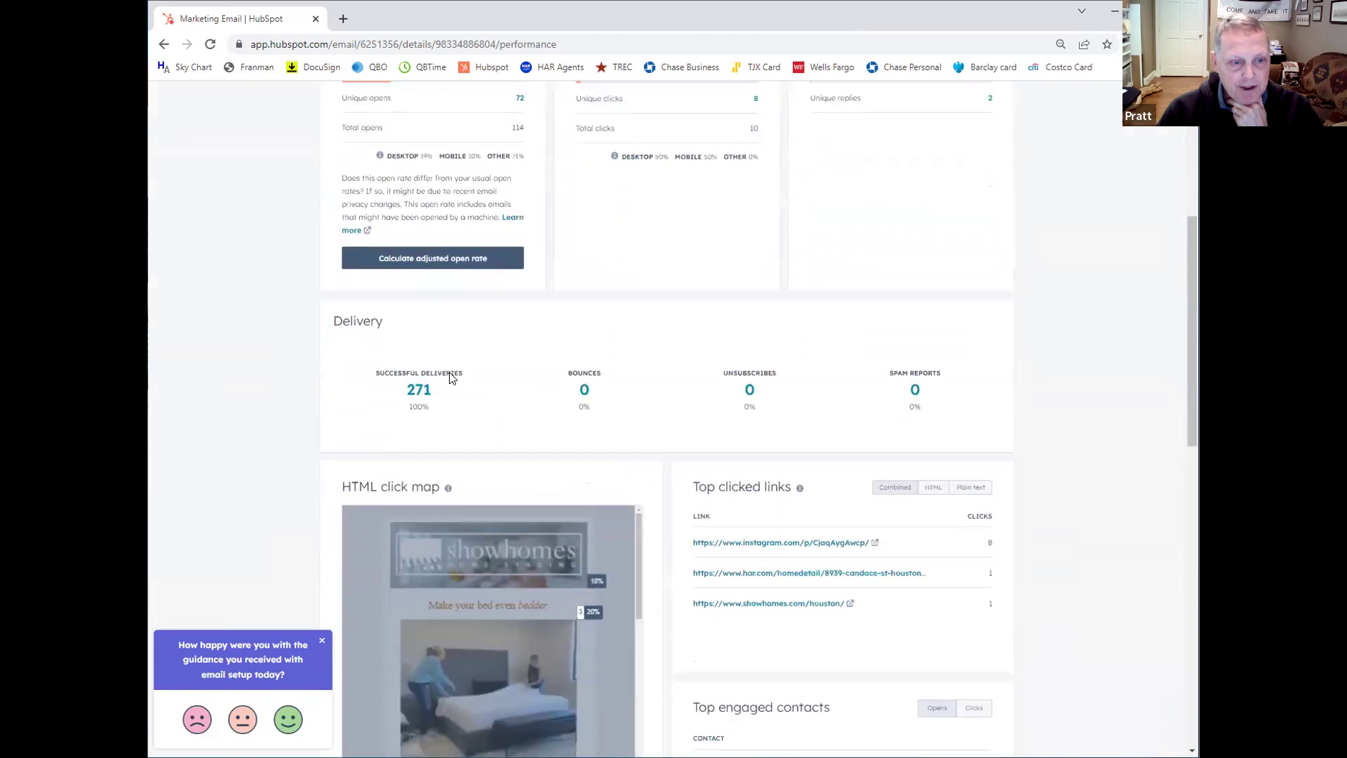
scroll(449, 372, down, 1)
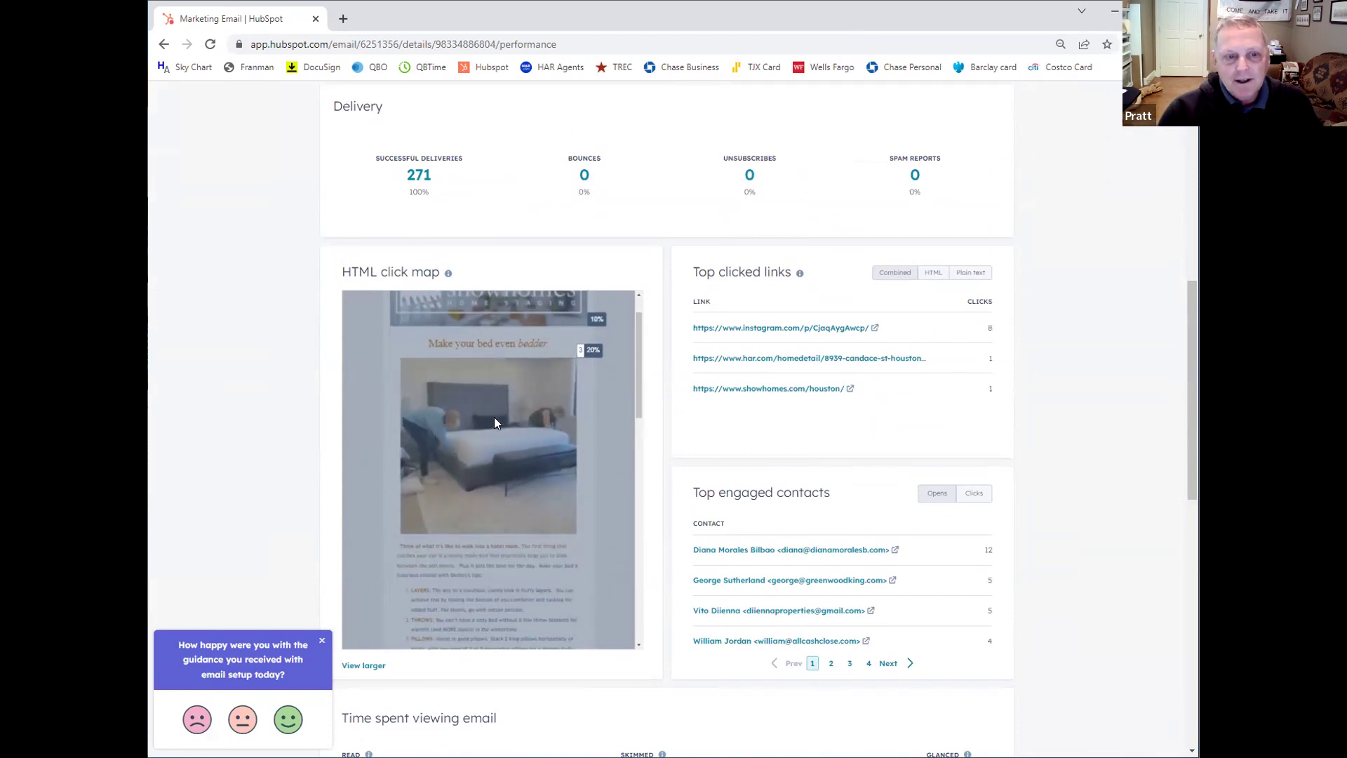
scroll(494, 423, down, 2)
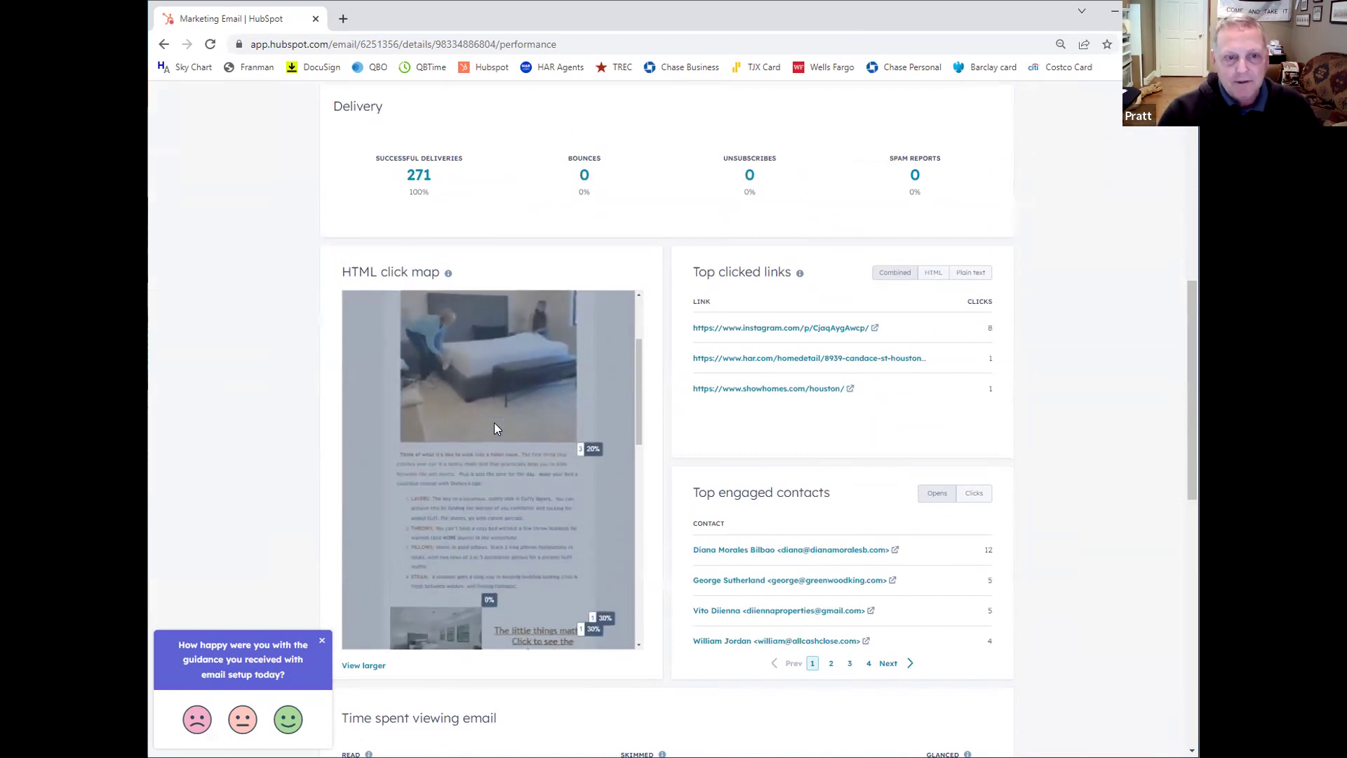
scroll(494, 423, down, 2)
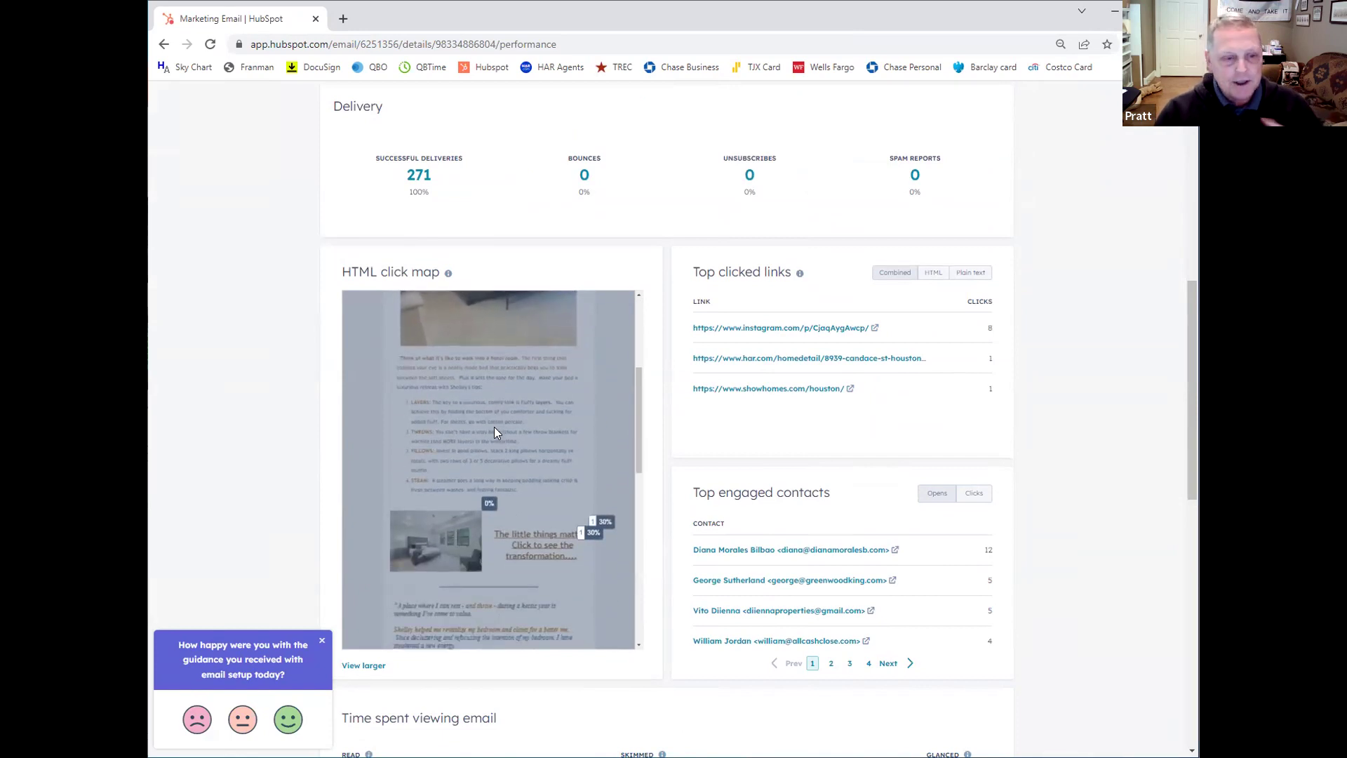
scroll(494, 427, down, 2)
scroll(579, 707, down, 4)
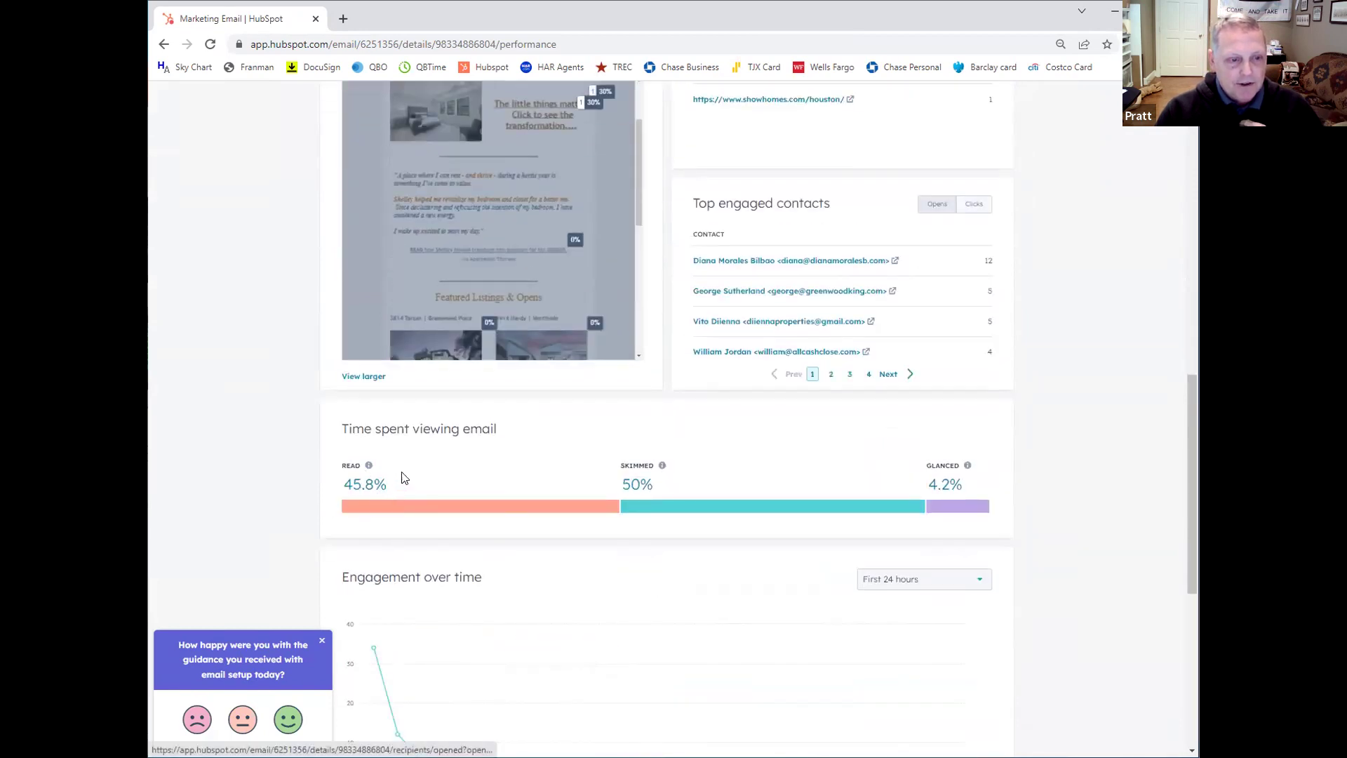
mouse_move(368, 468)
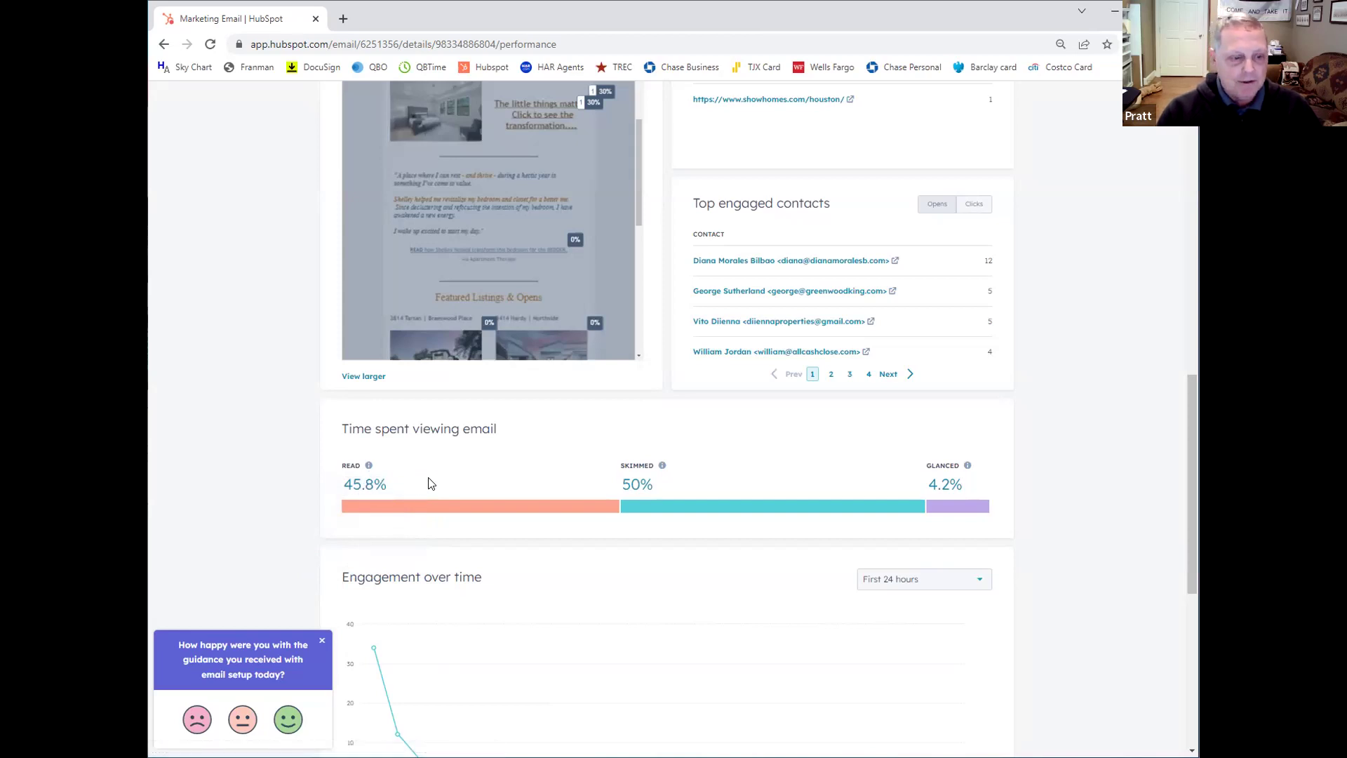
scroll(431, 484, up, 5)
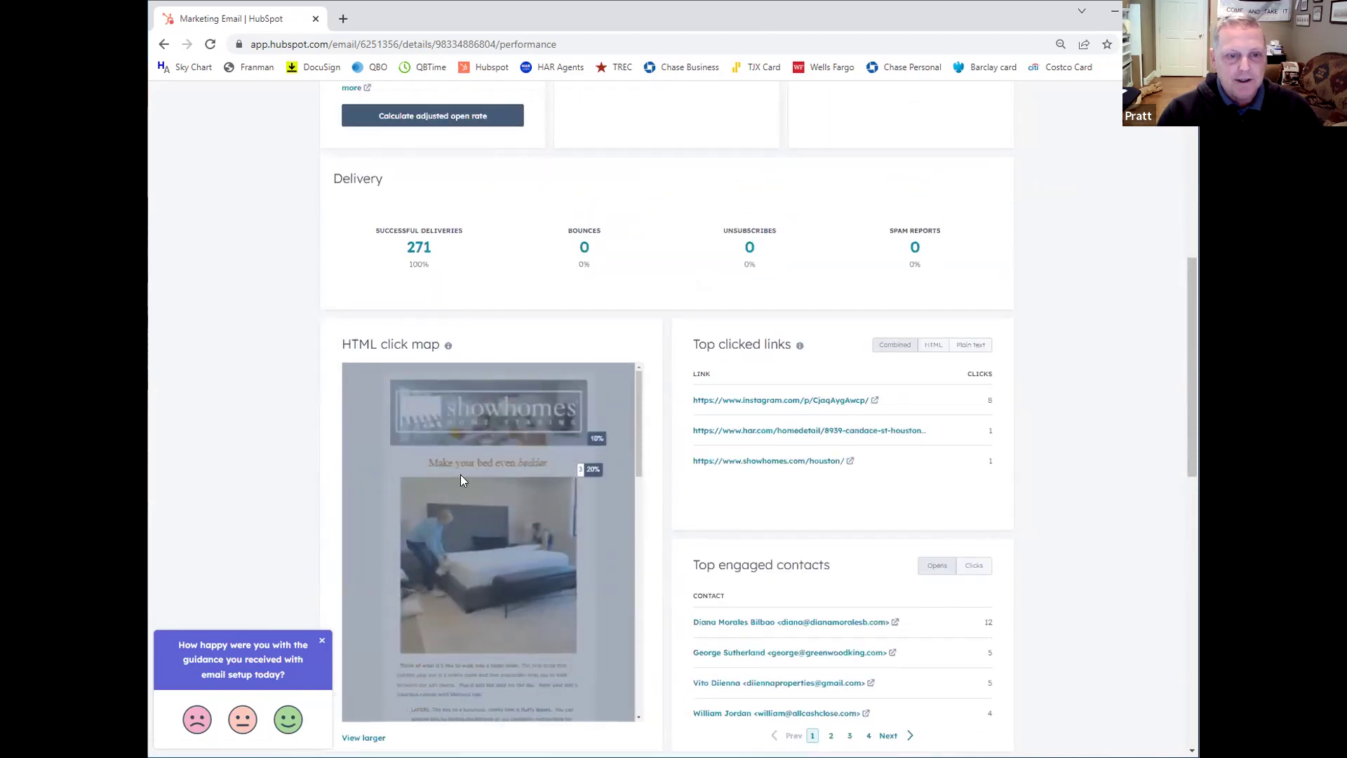
scroll(618, 452, up, 5)
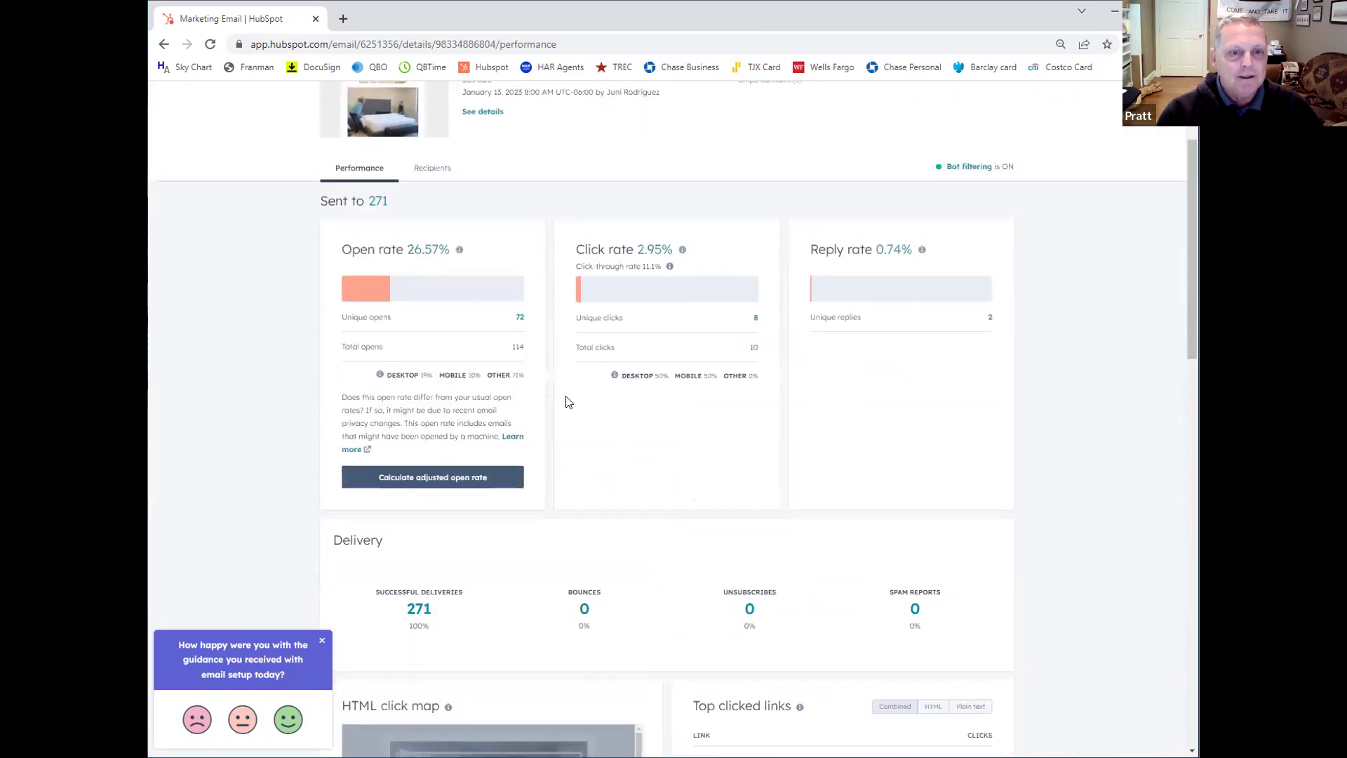
scroll(545, 385, up, 2)
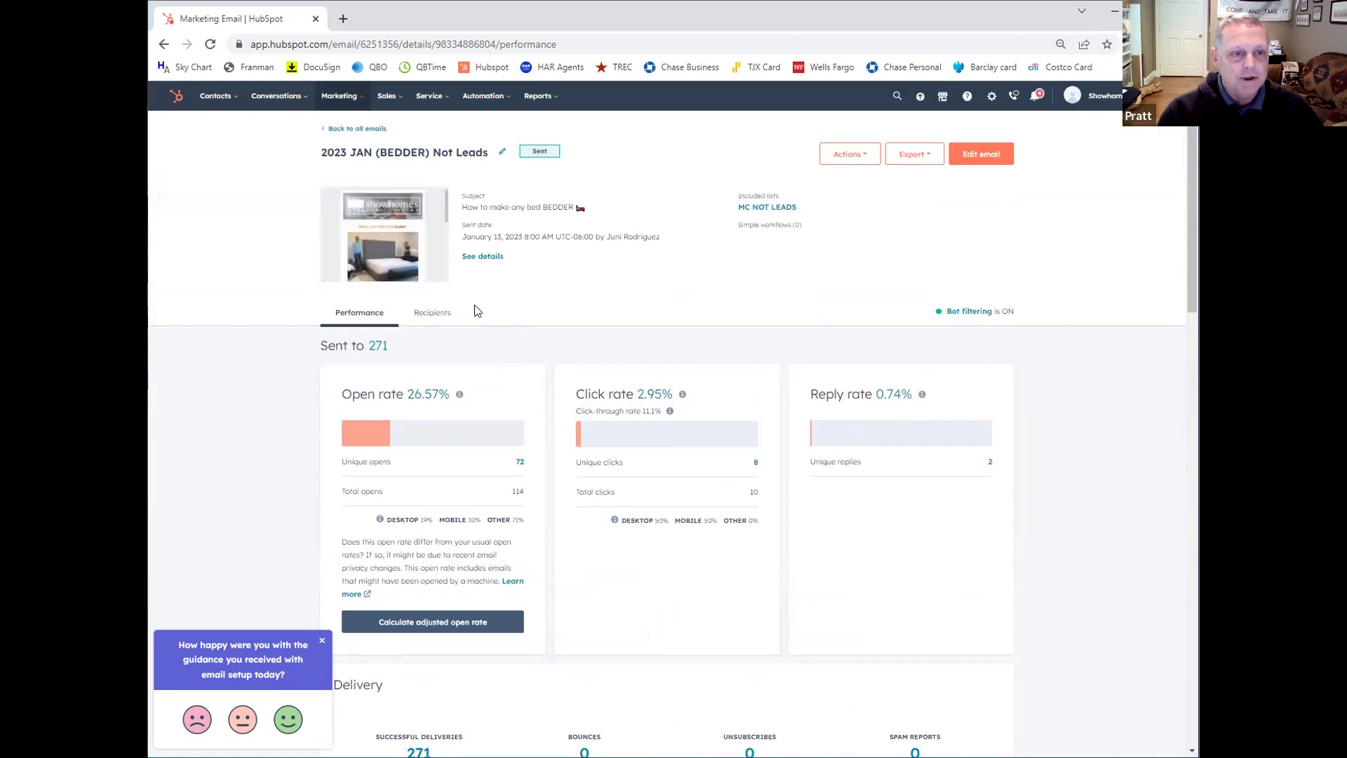
scroll(455, 382, down, 5)
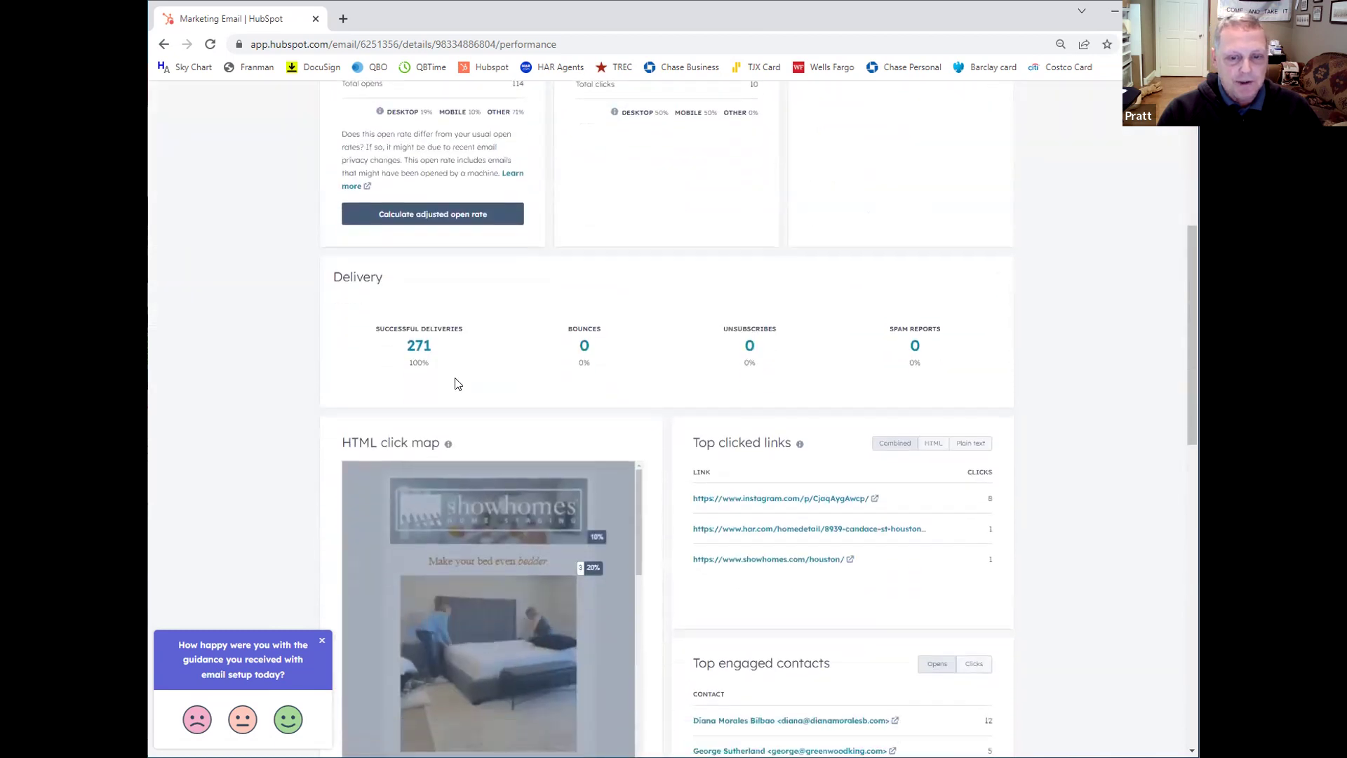
scroll(454, 382, down, 1)
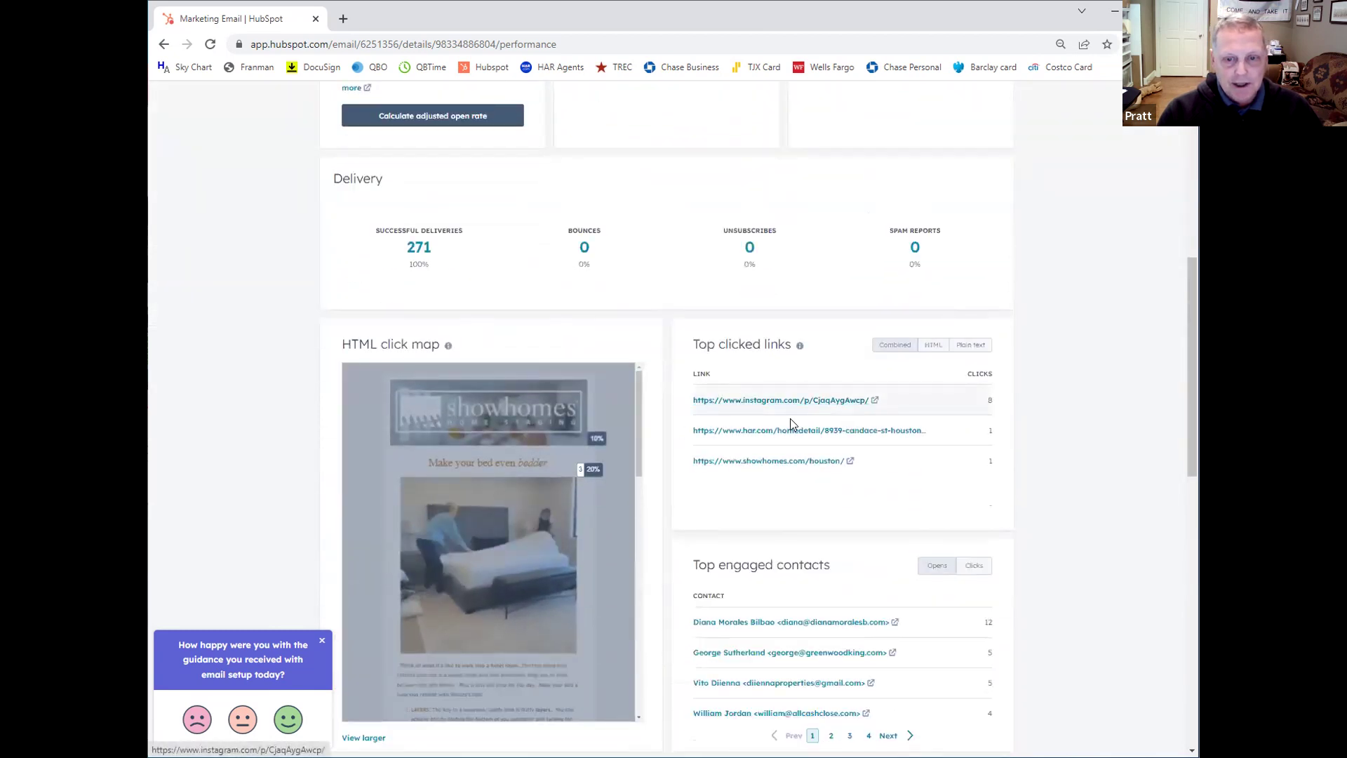
scroll(792, 425, down, 2)
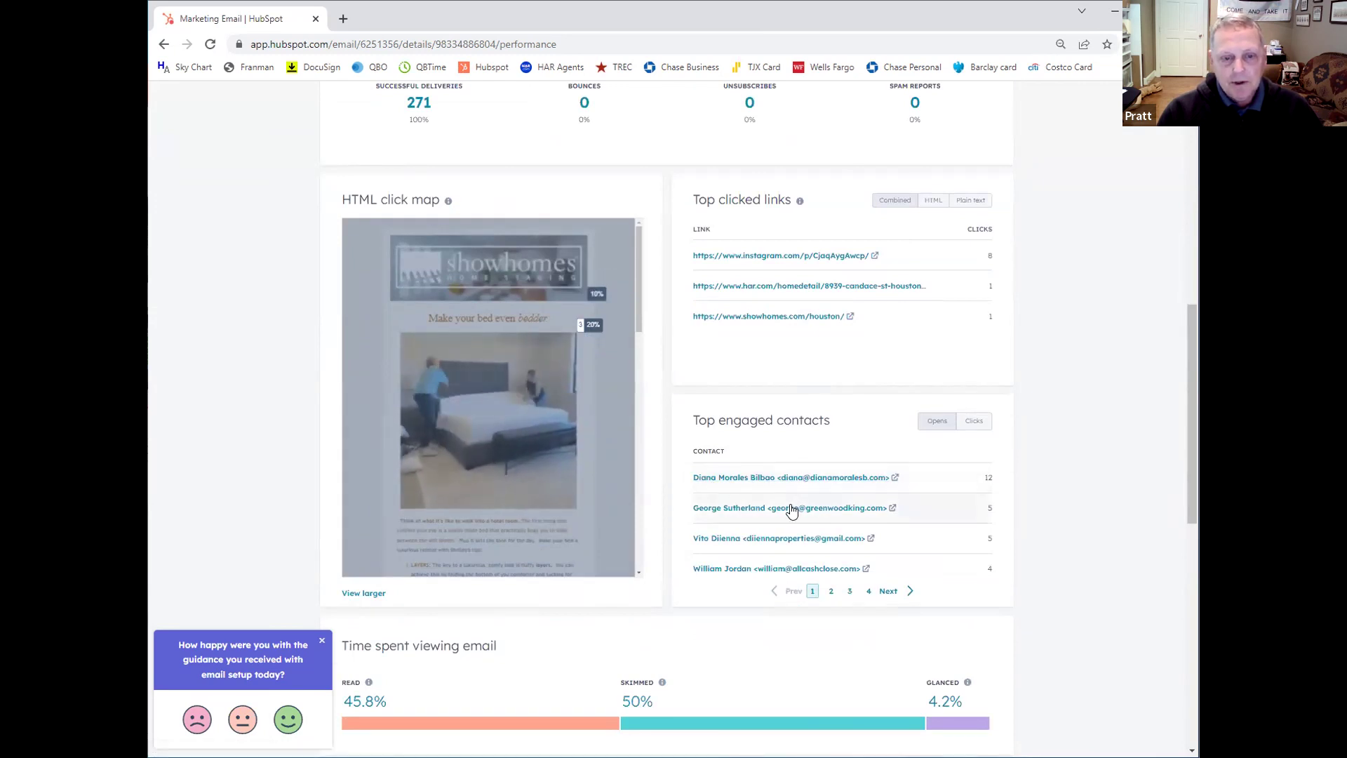
scroll(789, 516, down, 2)
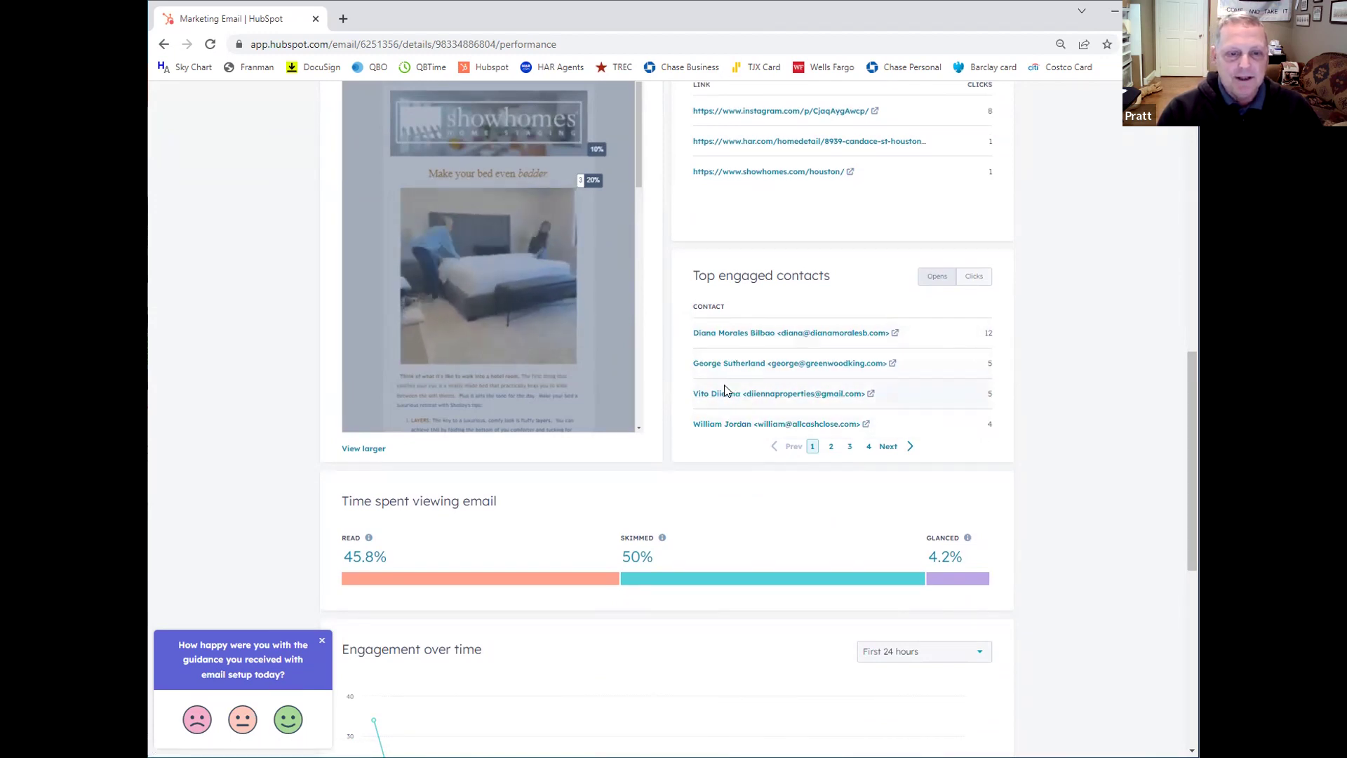
scroll(727, 390, up, 1)
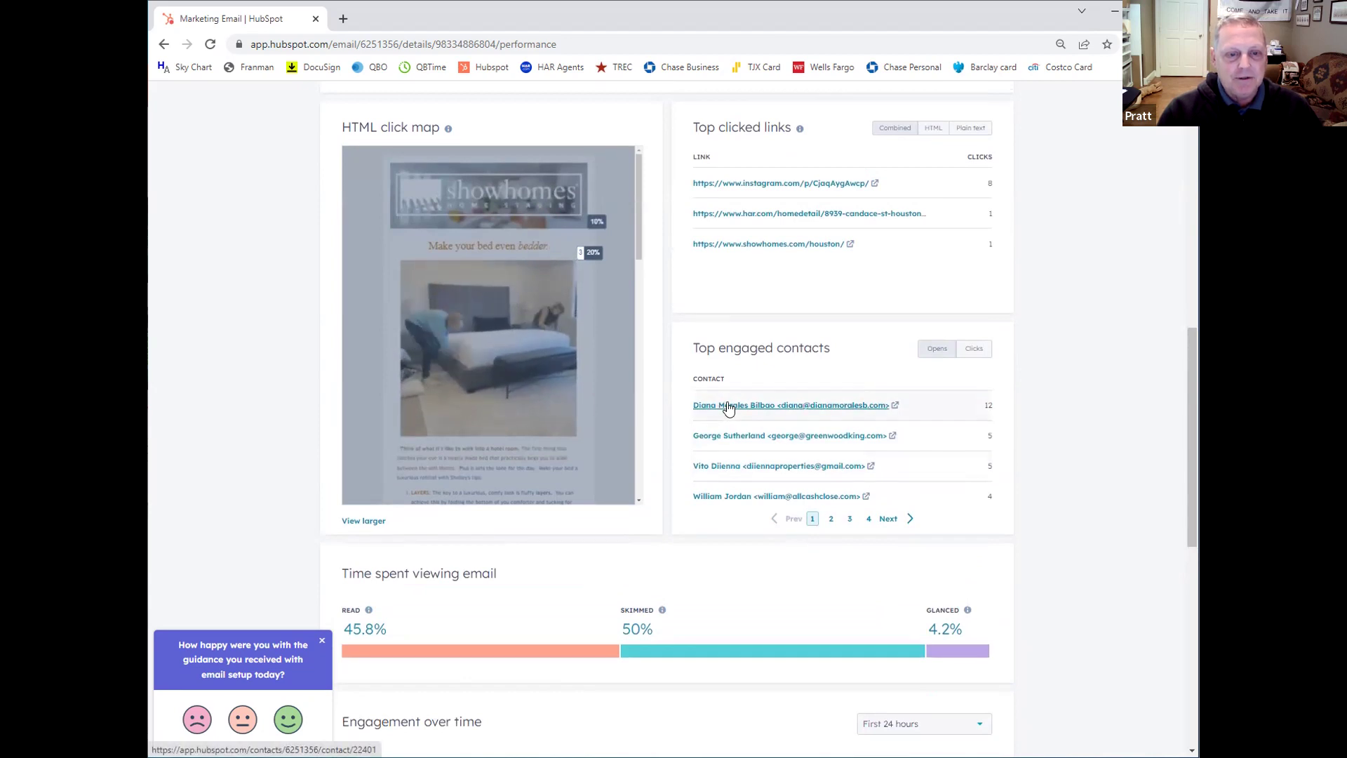
scroll(729, 407, up, 1)
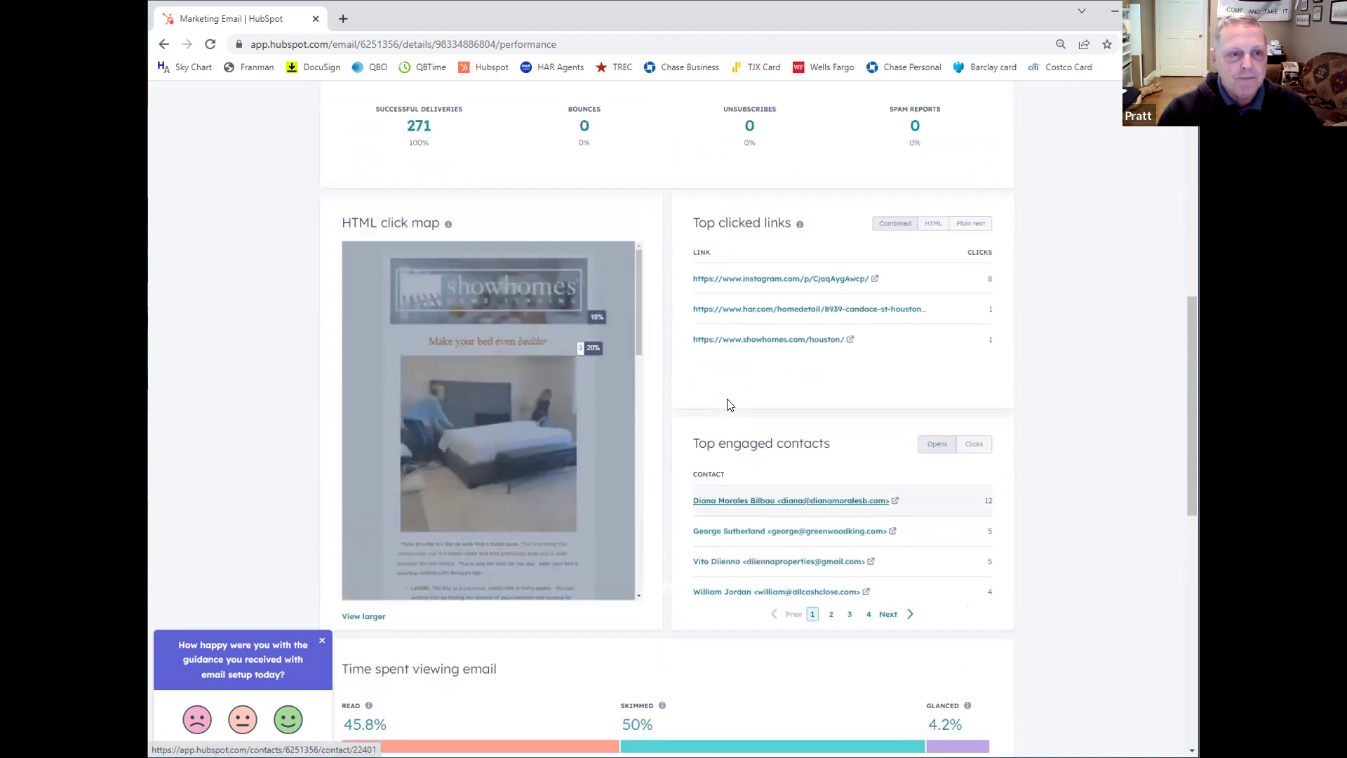
scroll(723, 388, up, 8)
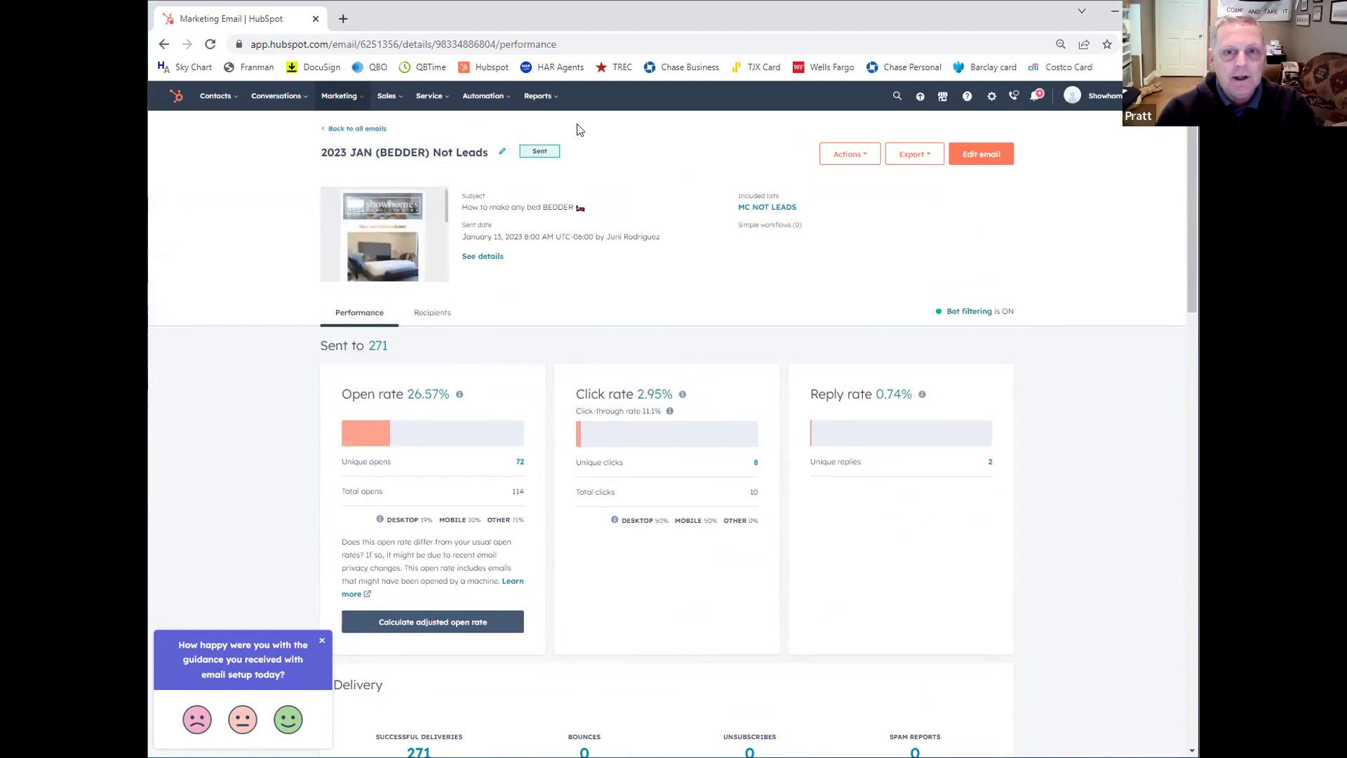
Step: Review Account & Billing, showing Marketing Hub Starter with 891 of 1,000 contacts used
click(1092, 97)
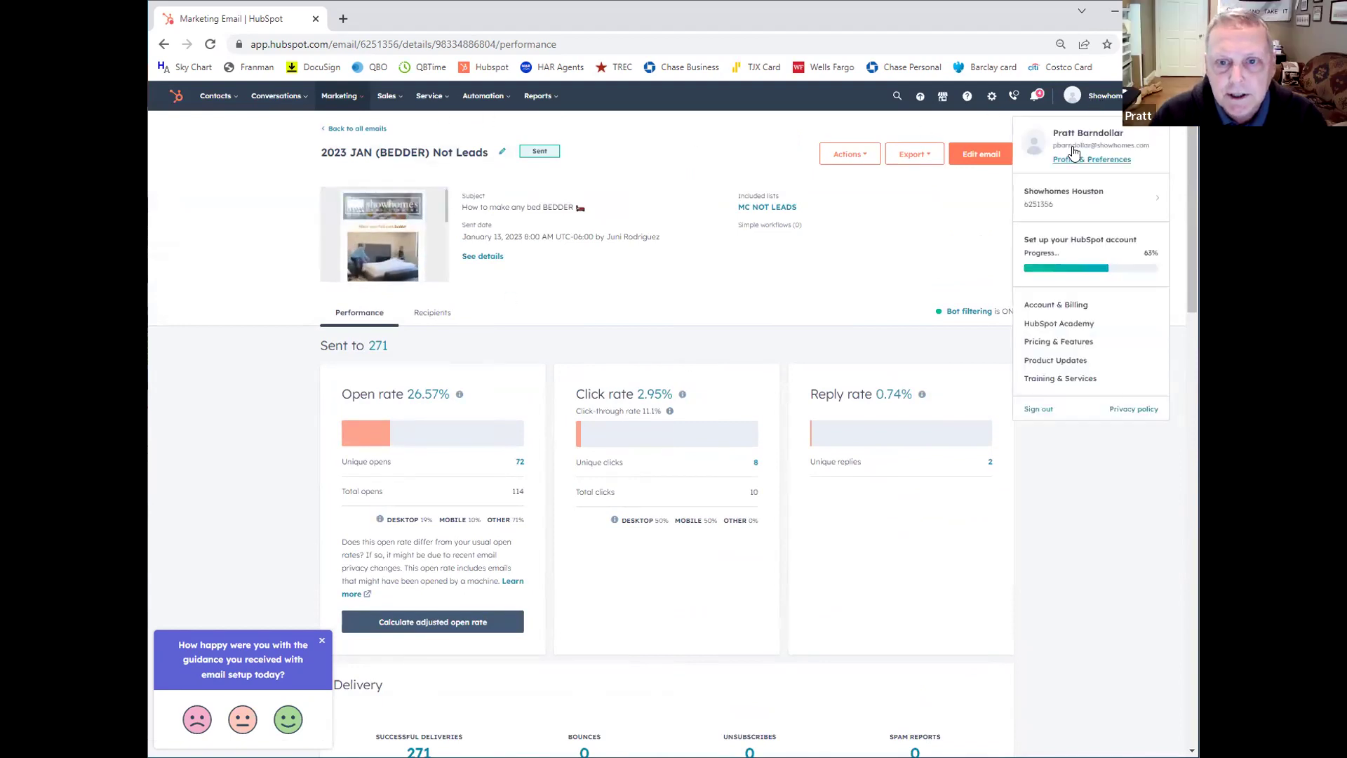
click(1044, 306)
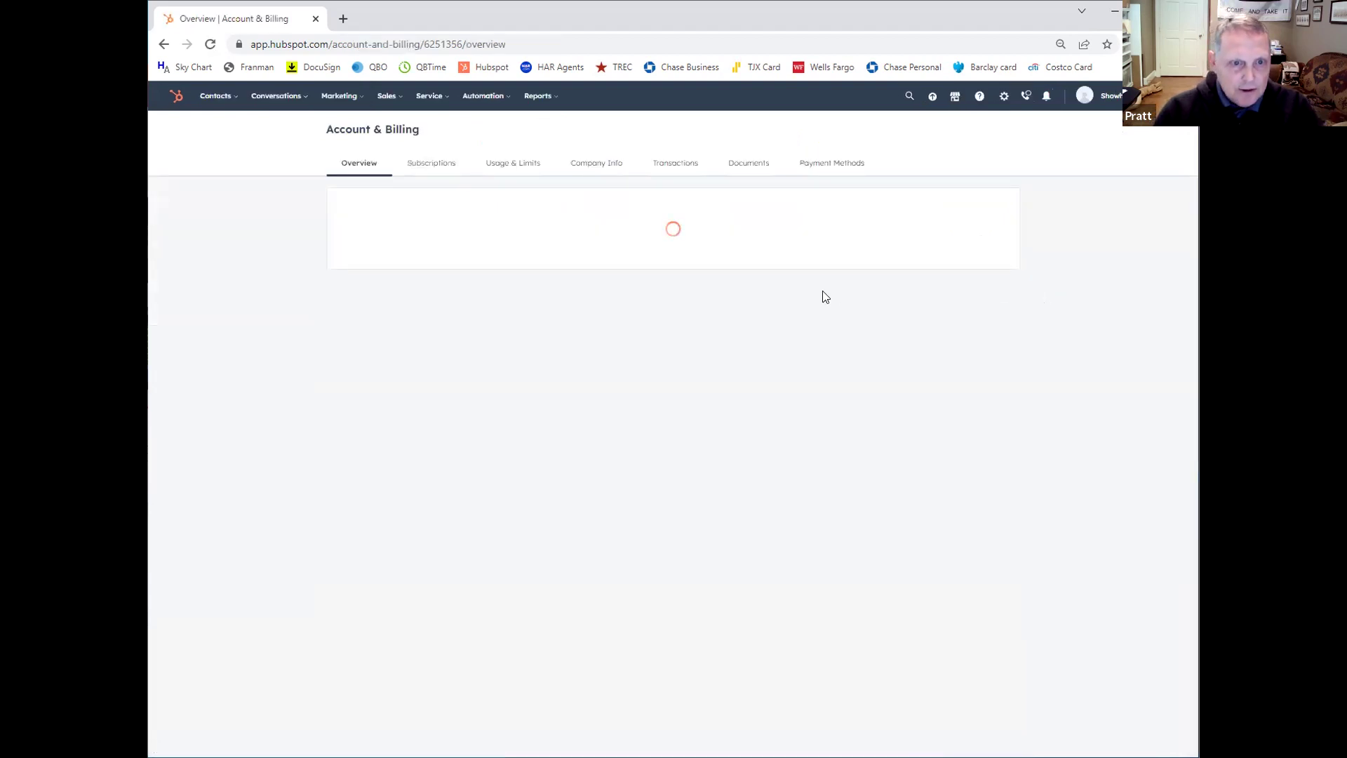
scroll(611, 459, down, 1)
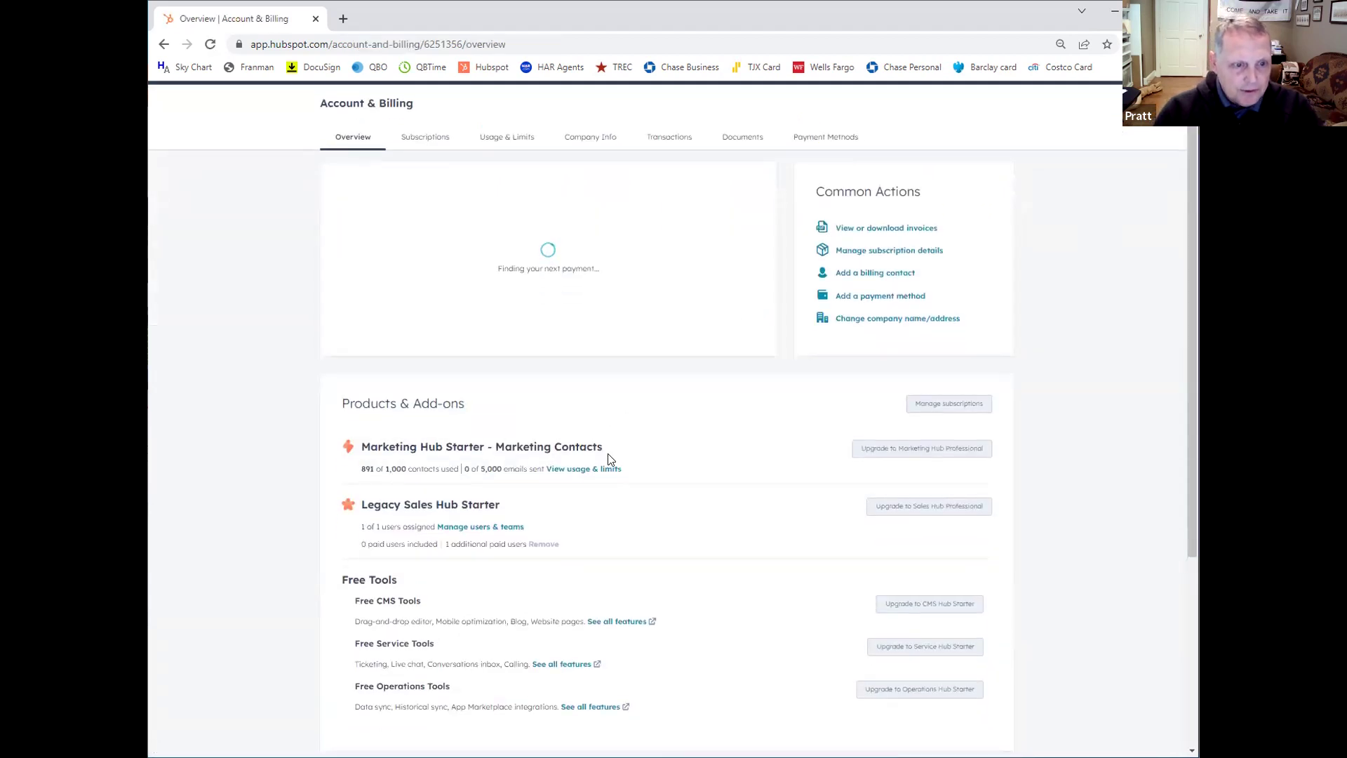
scroll(527, 427, down, 2)
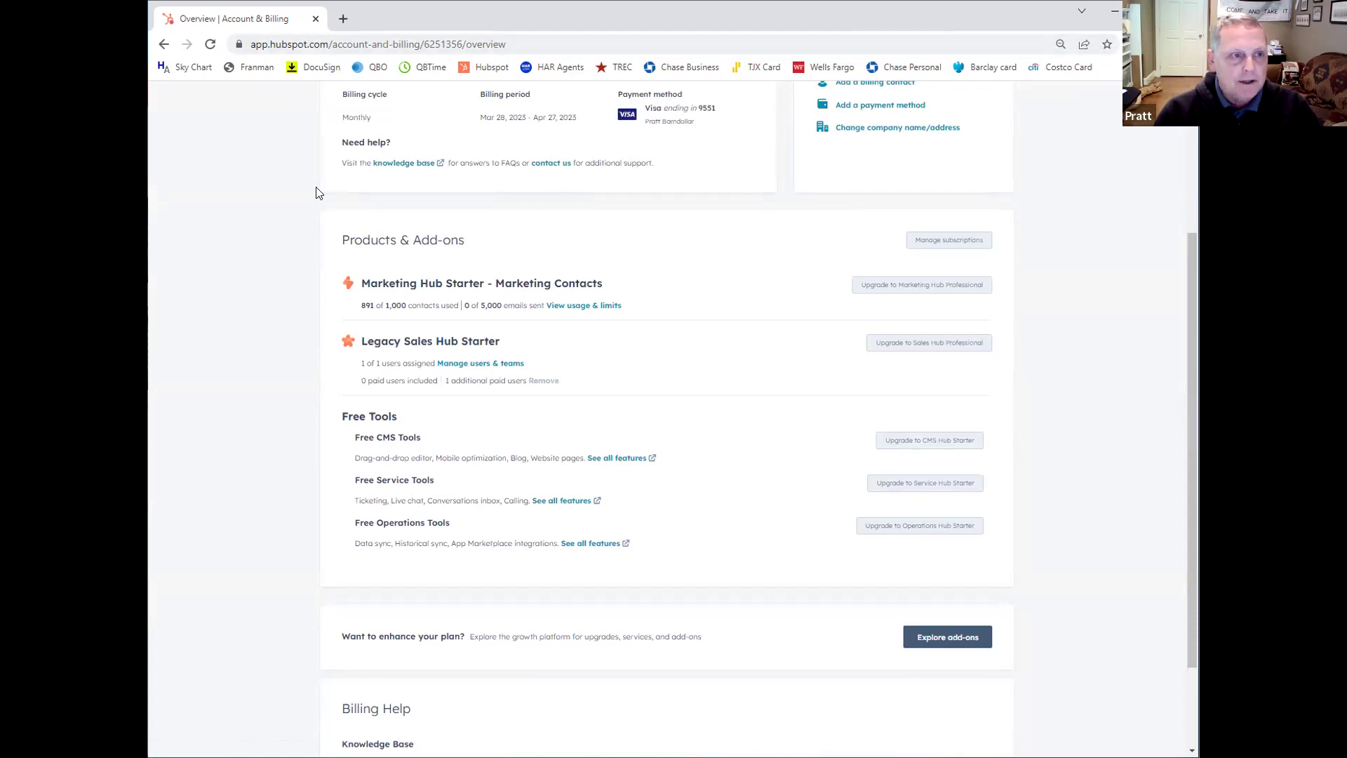
scroll(316, 193, up, 3)
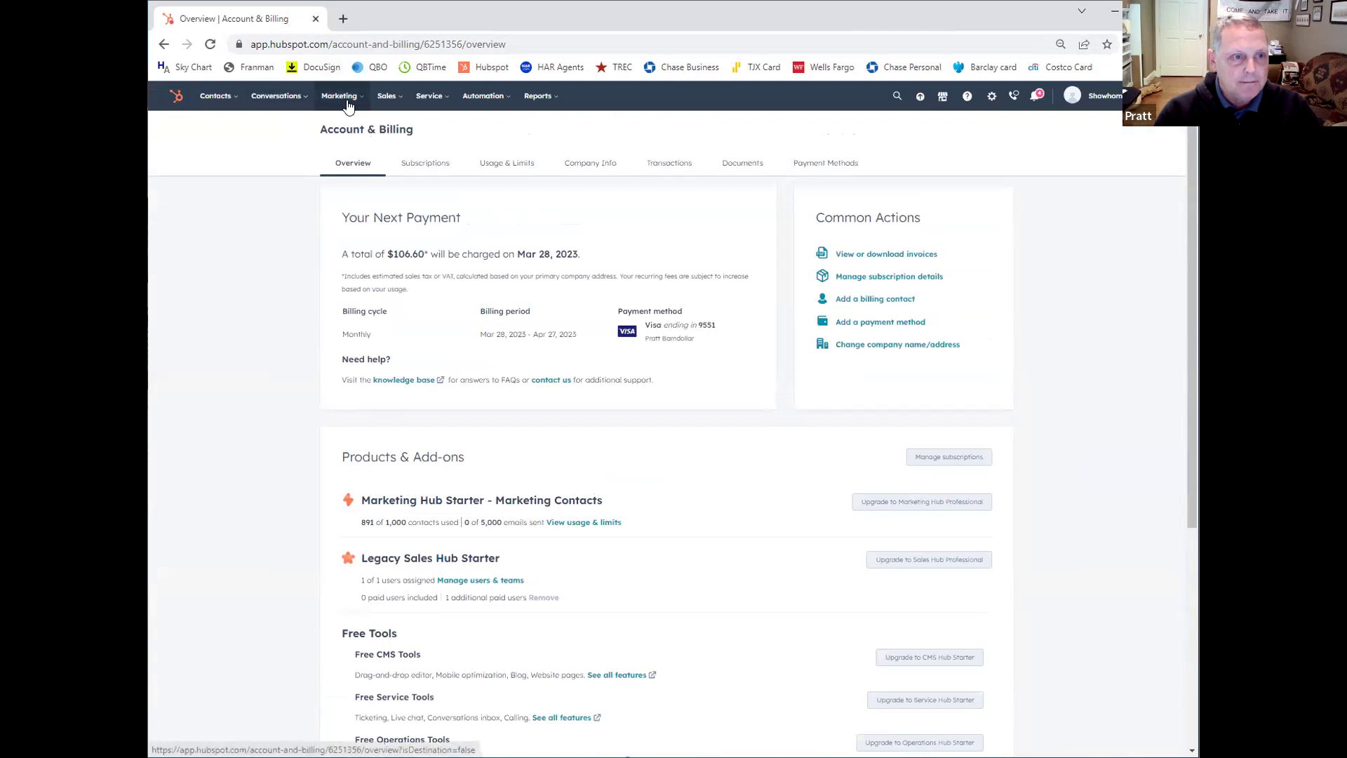
Step: Return to the Contacts list in the saved custom view with all 2,558 records
click(221, 99)
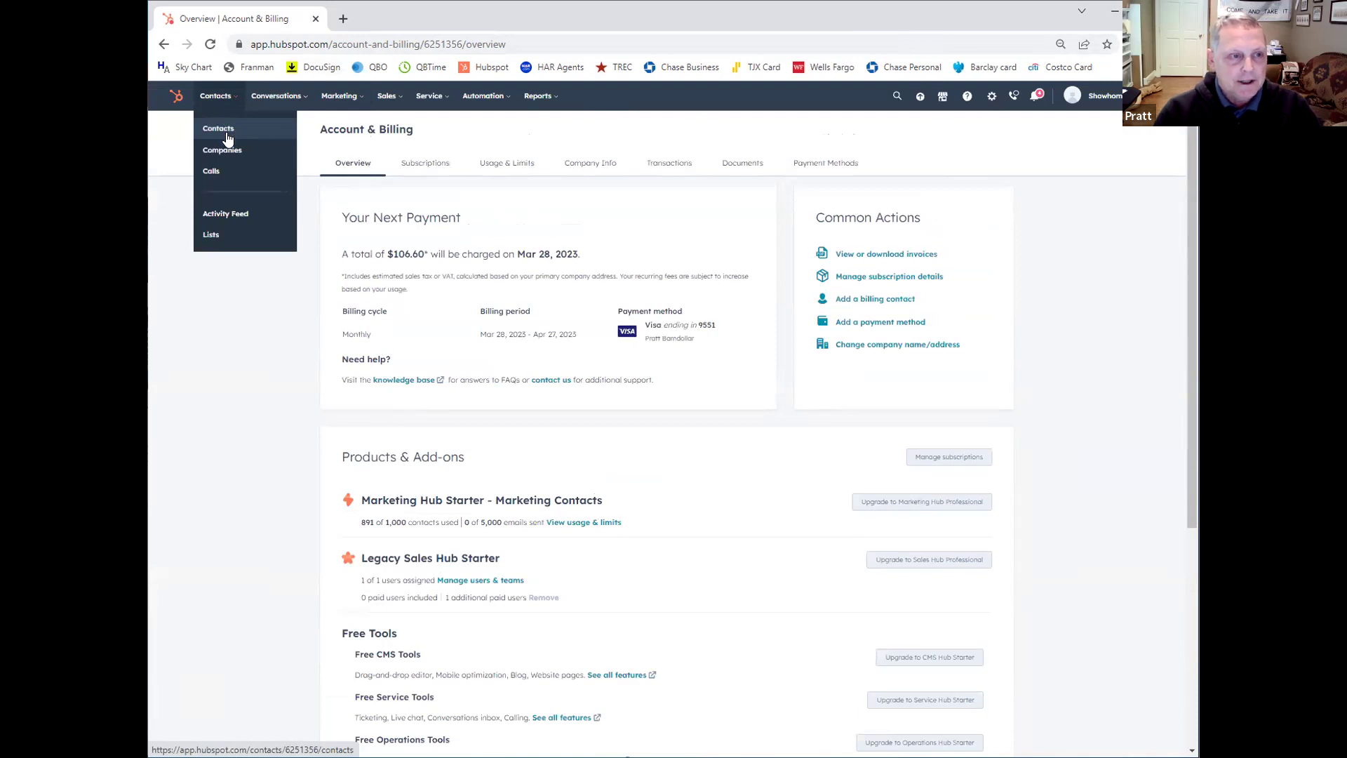
click(229, 135)
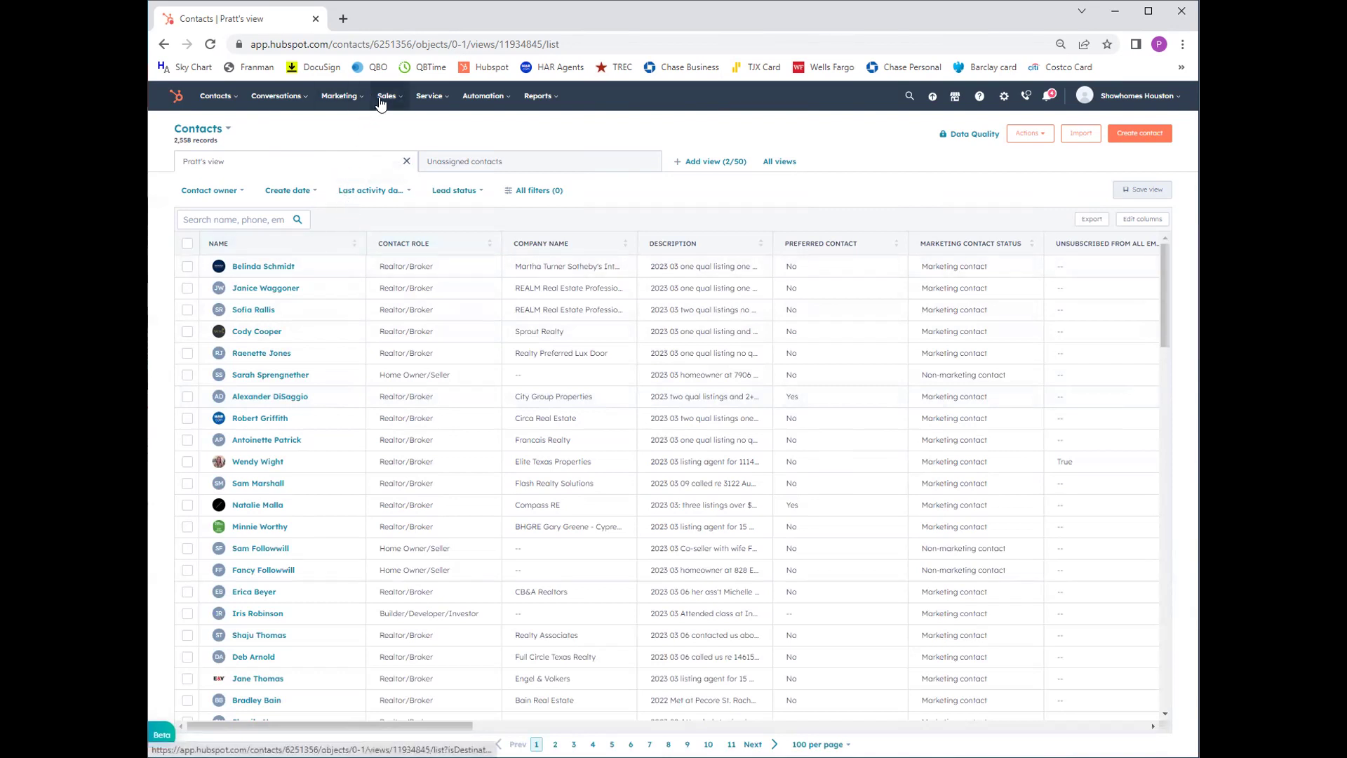
click(340, 102)
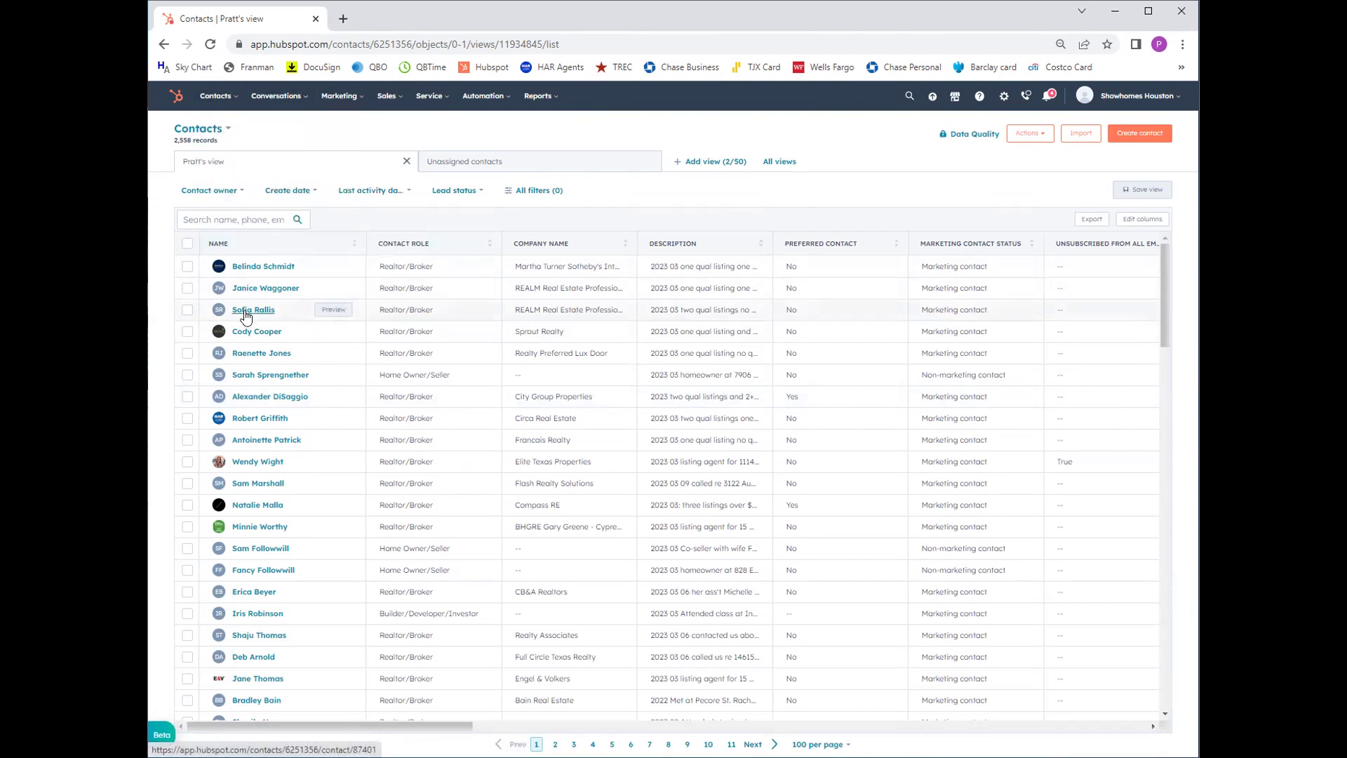
Step: Search the contacts for the realtor by name and open their record with 12 associated deals
click(243, 221)
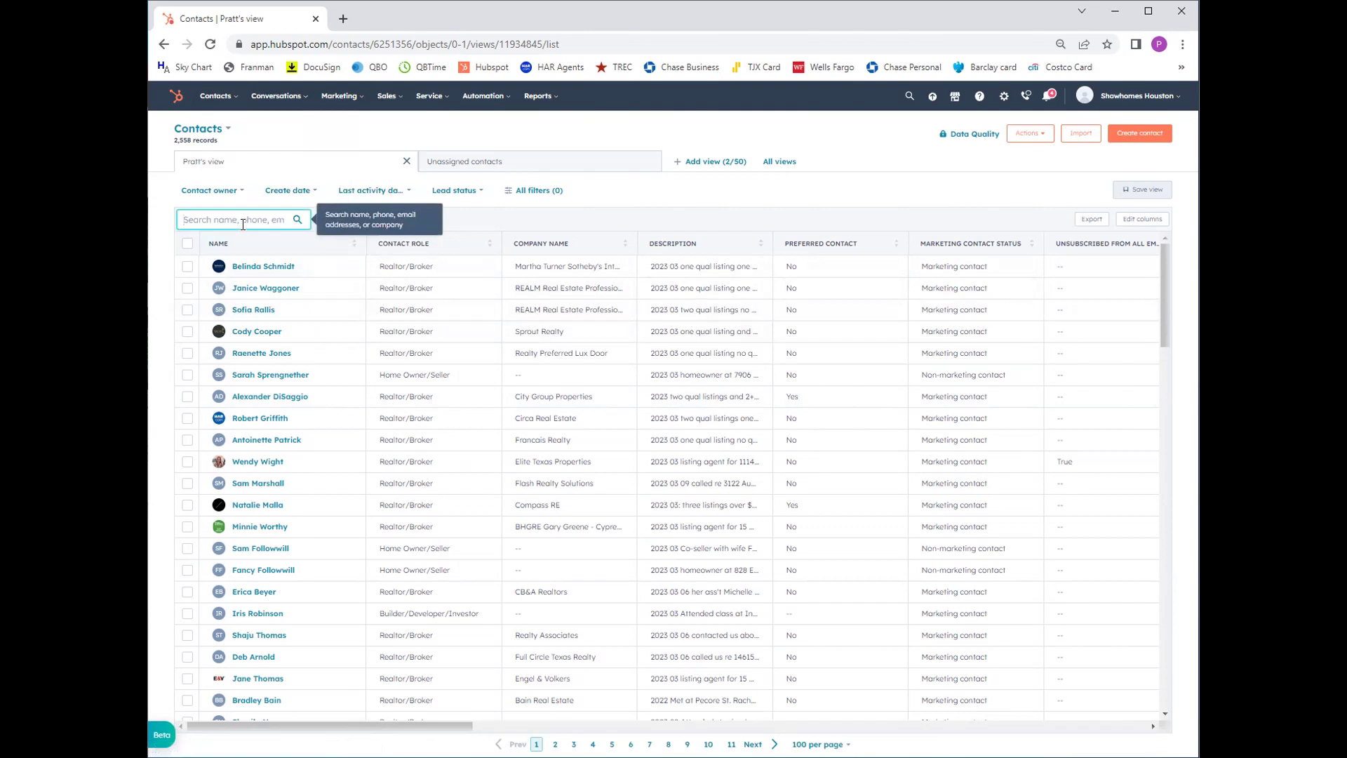
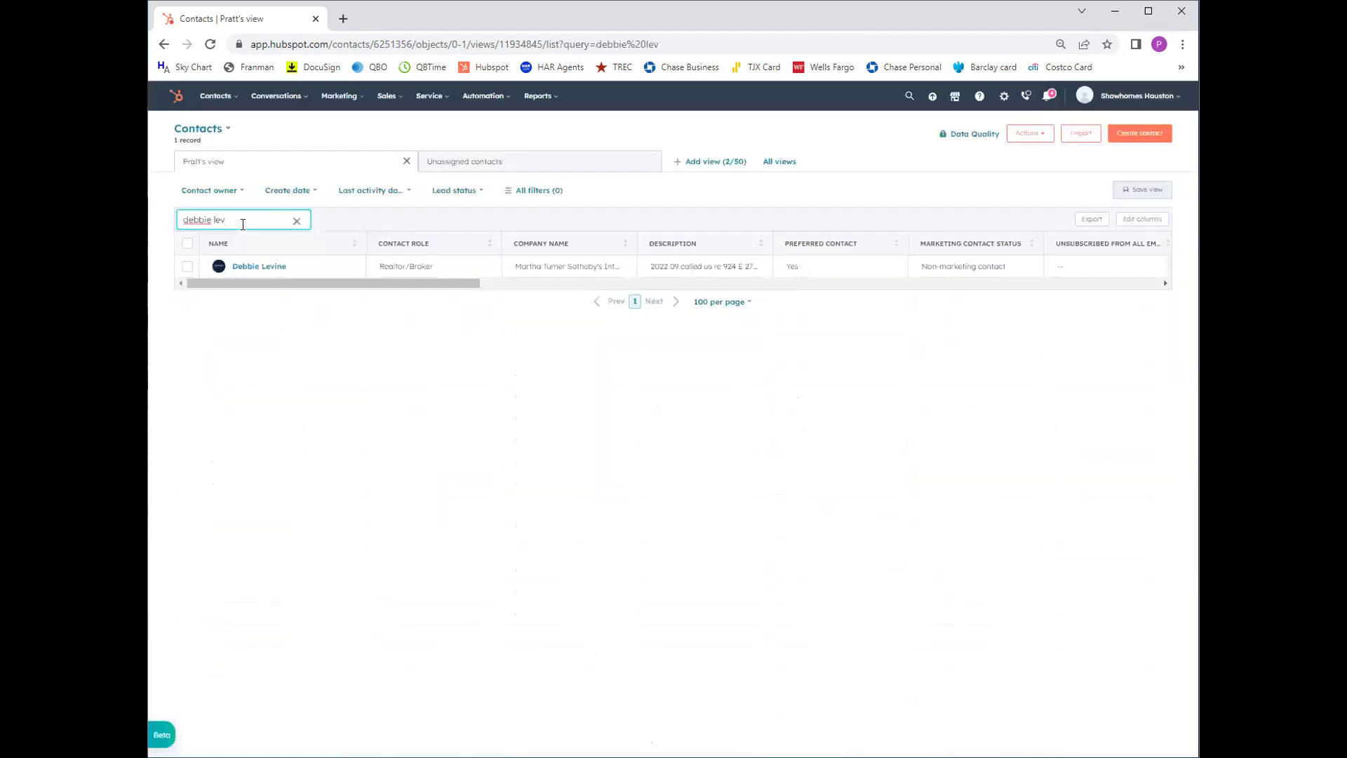
click(259, 268)
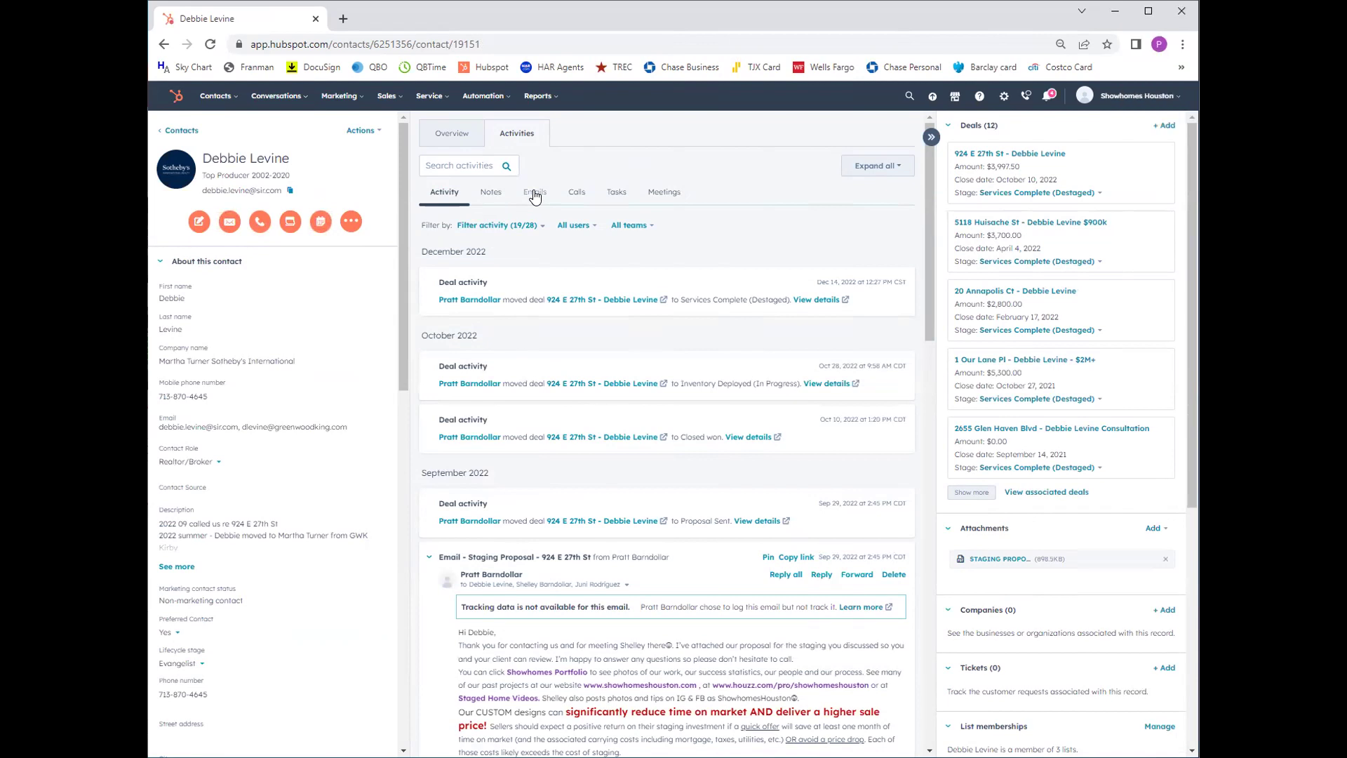
Step: Filter the timeline to emails and review the September 2022 staging proposal and its attachment
click(535, 194)
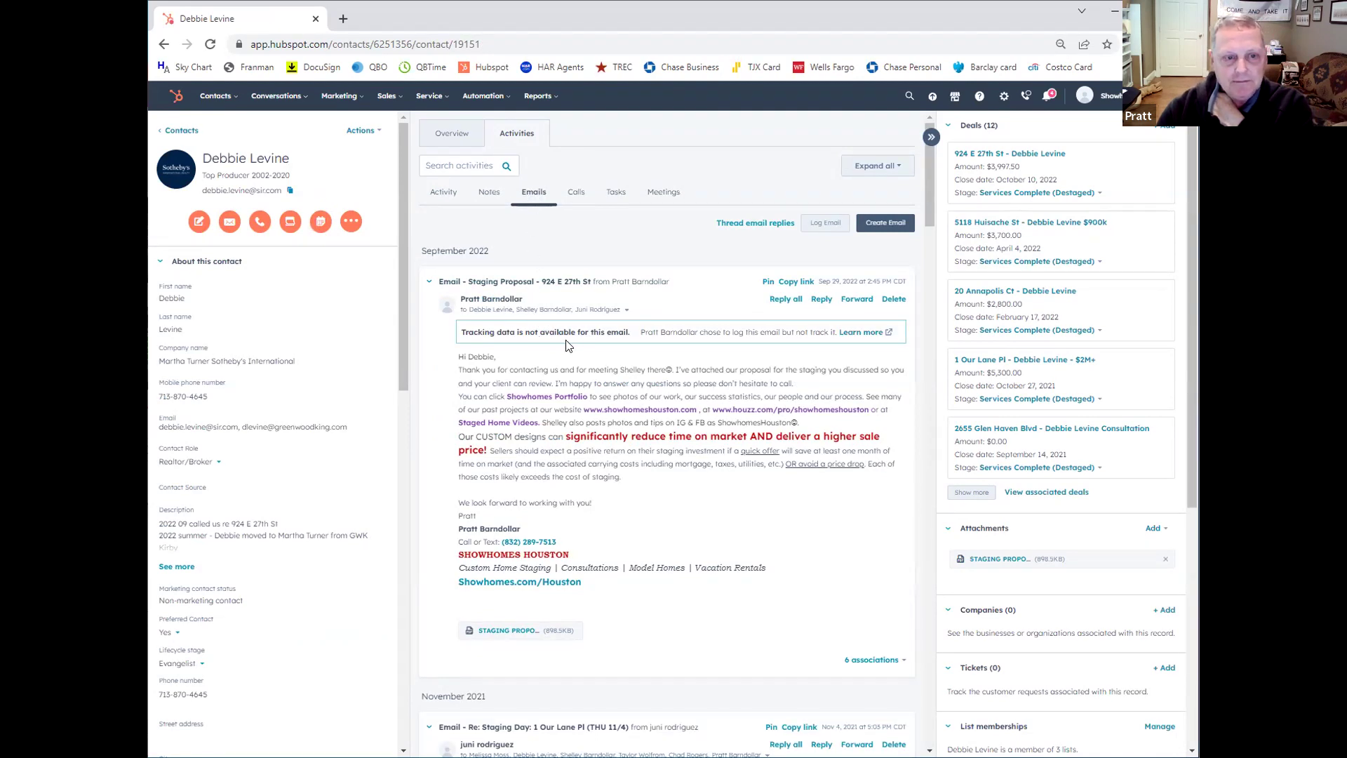
mouse_move(647, 289)
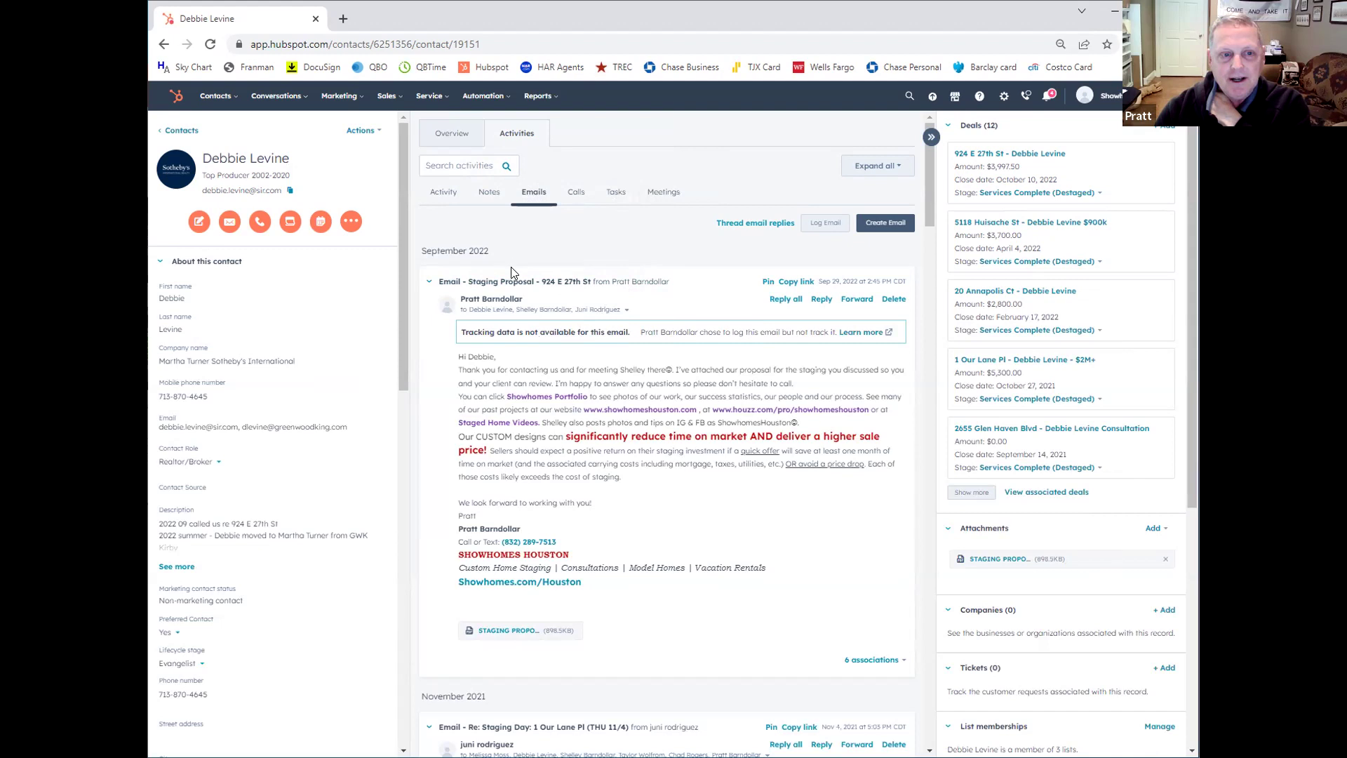
mouse_move(541, 282)
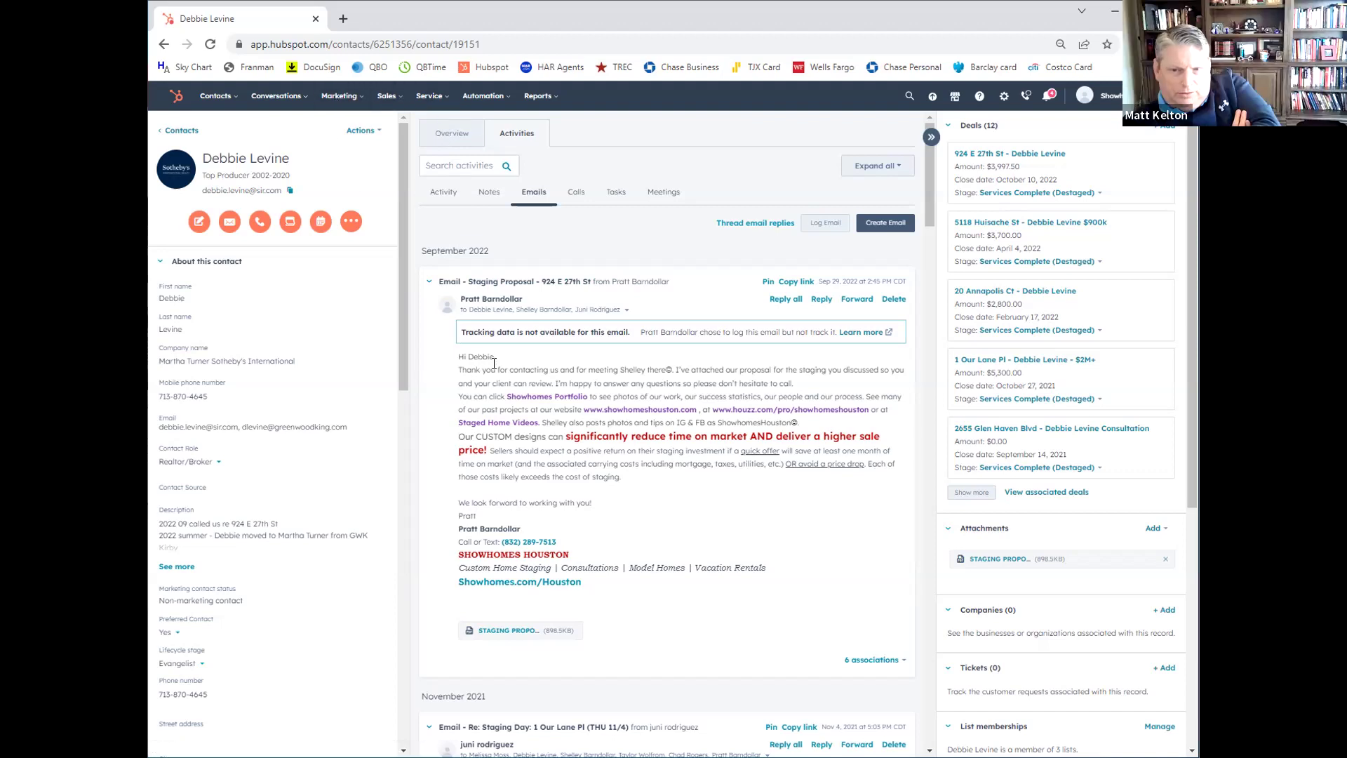
mouse_move(403, 303)
mouse_down()
mouse_move(396, 355)
mouse_move(402, 315)
mouse_up()
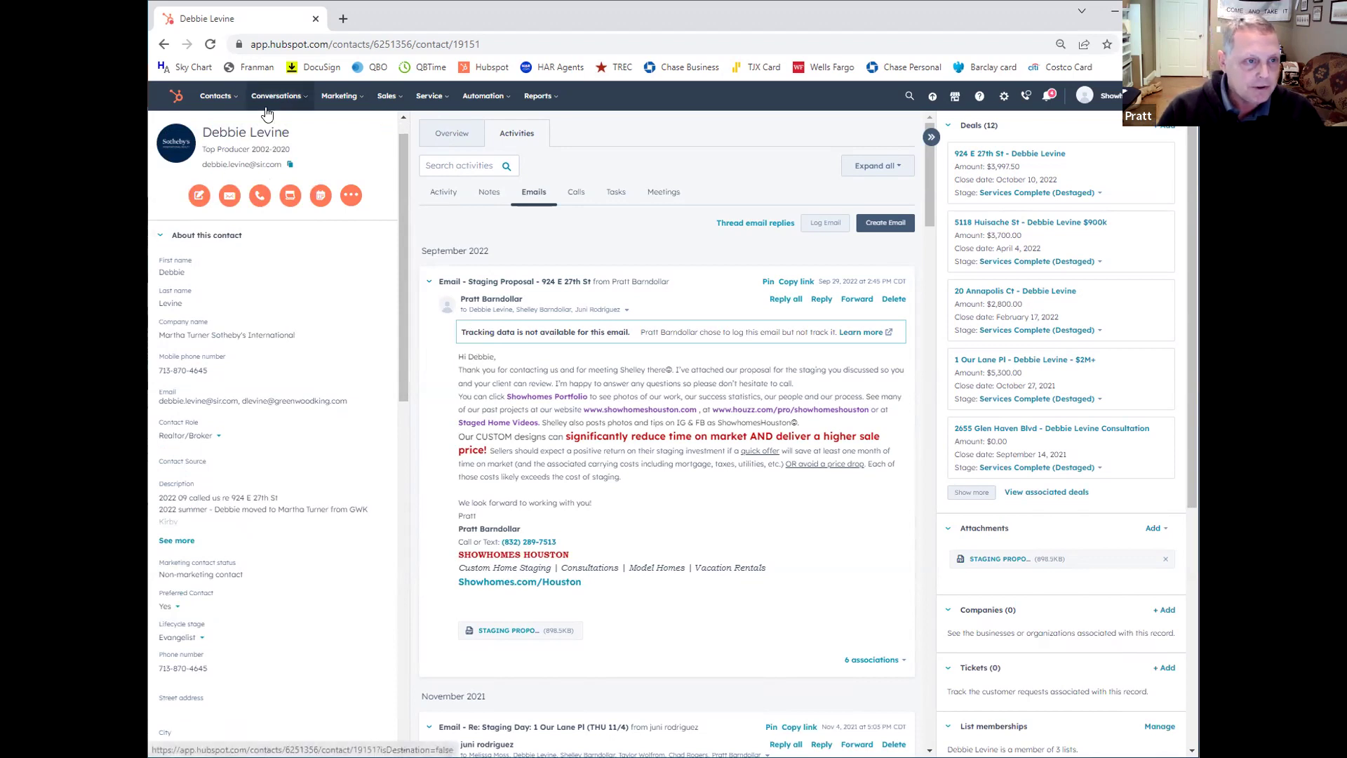
Step: Restore the full activity timeline, then go back to the contacts list narrowed by the name search
click(444, 194)
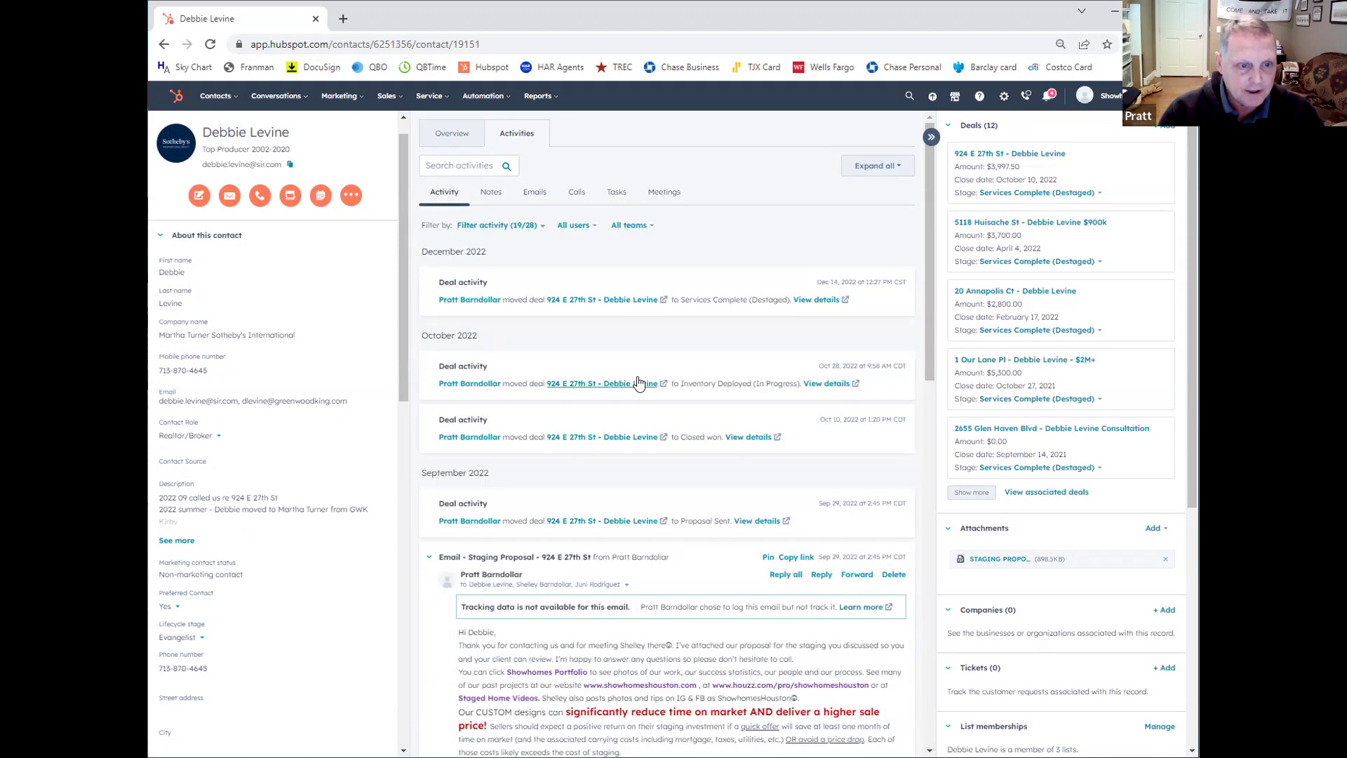
scroll(639, 383, down, 4)
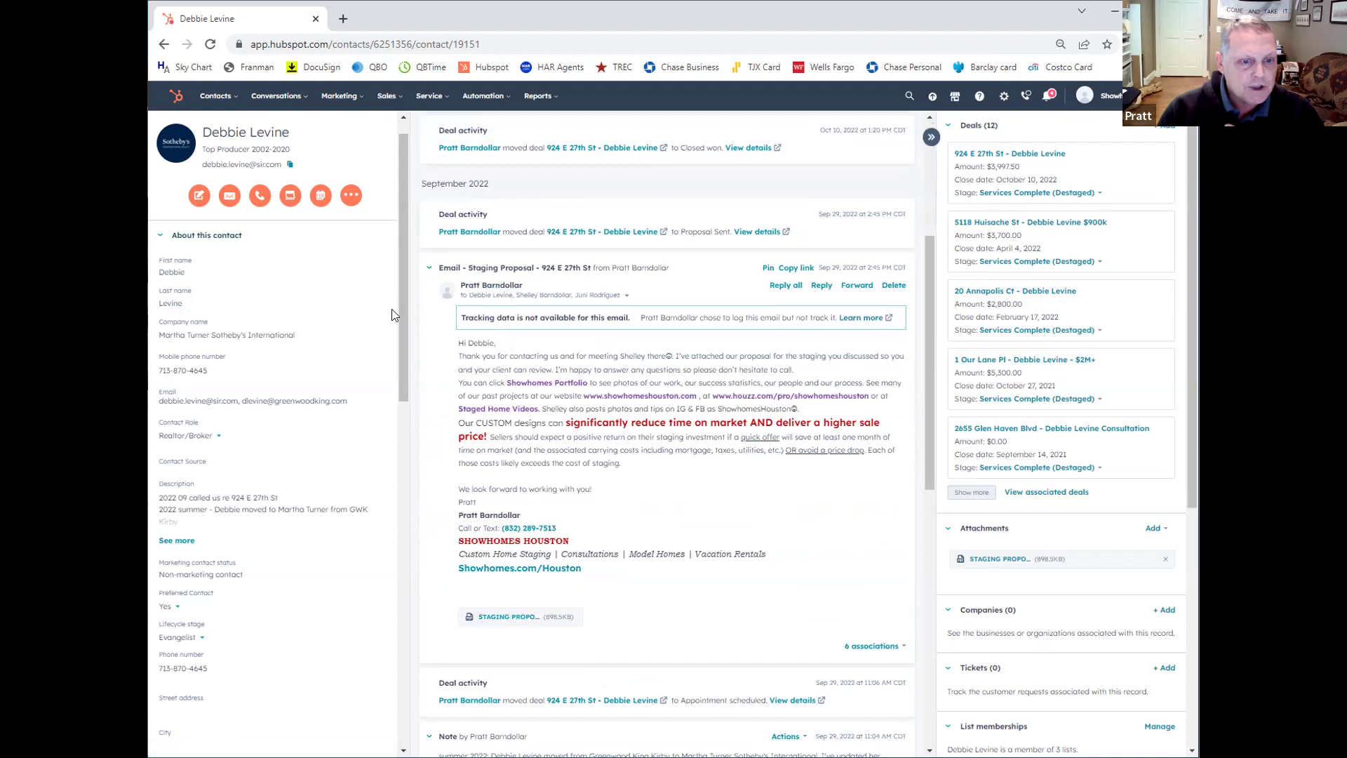
scroll(613, 448, down, 4)
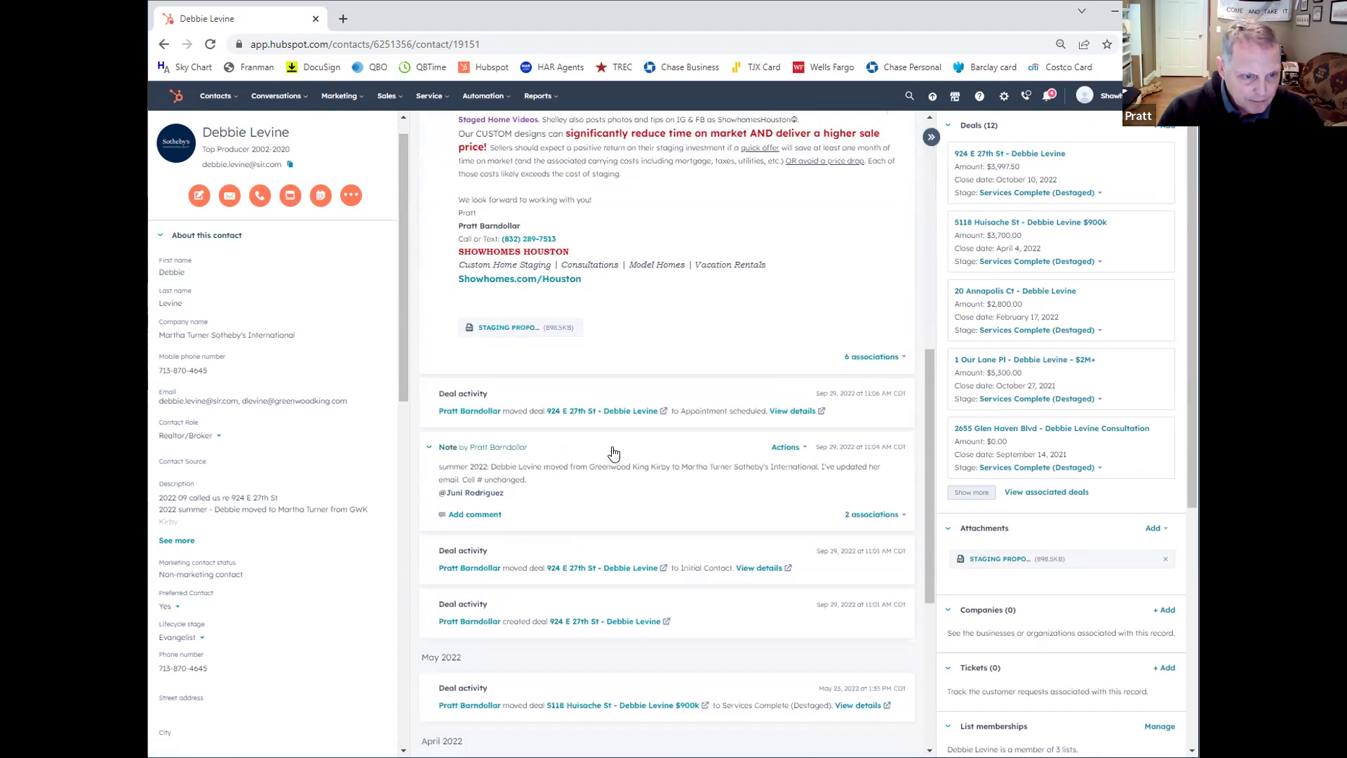
scroll(614, 453, up, 8)
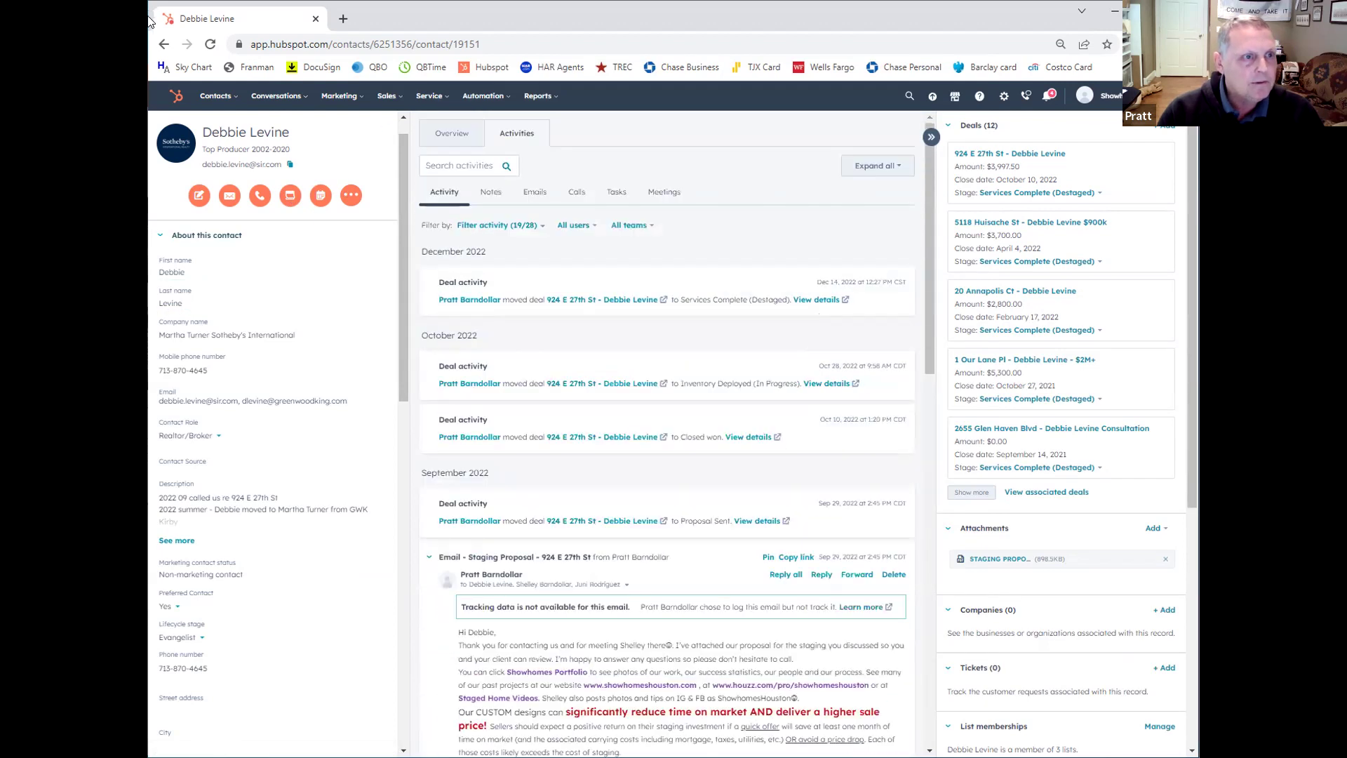
click(165, 53)
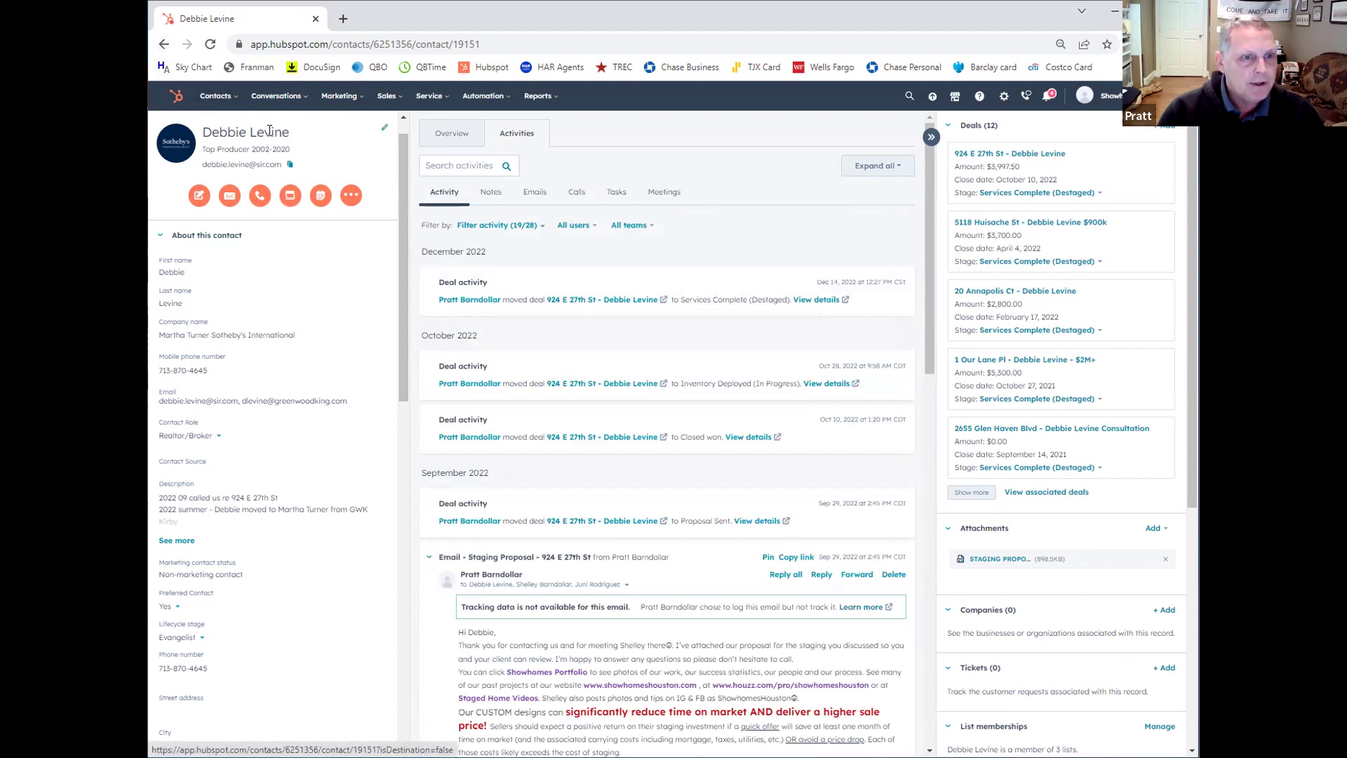
click(181, 129)
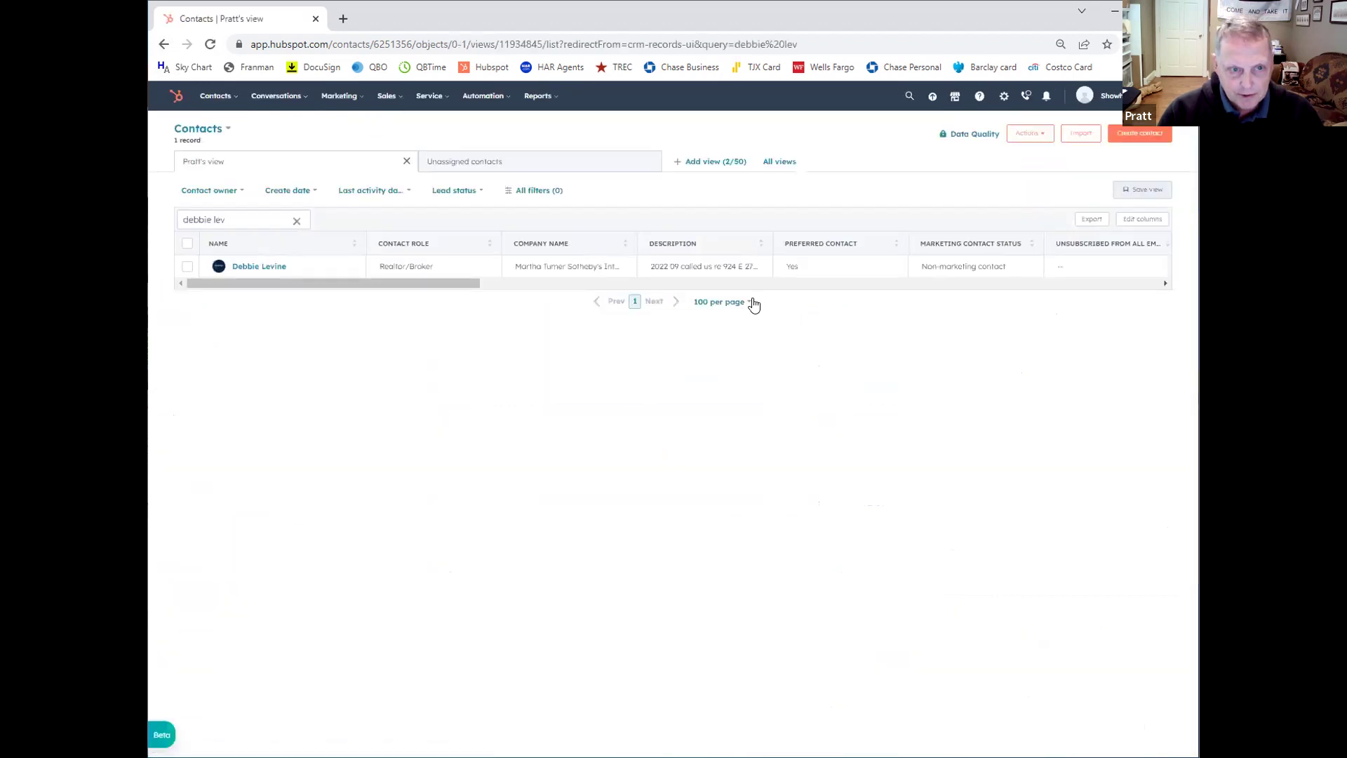
Step: Clear the name search so all 2,558 contacts show, briefly opening one record and returning
click(296, 220)
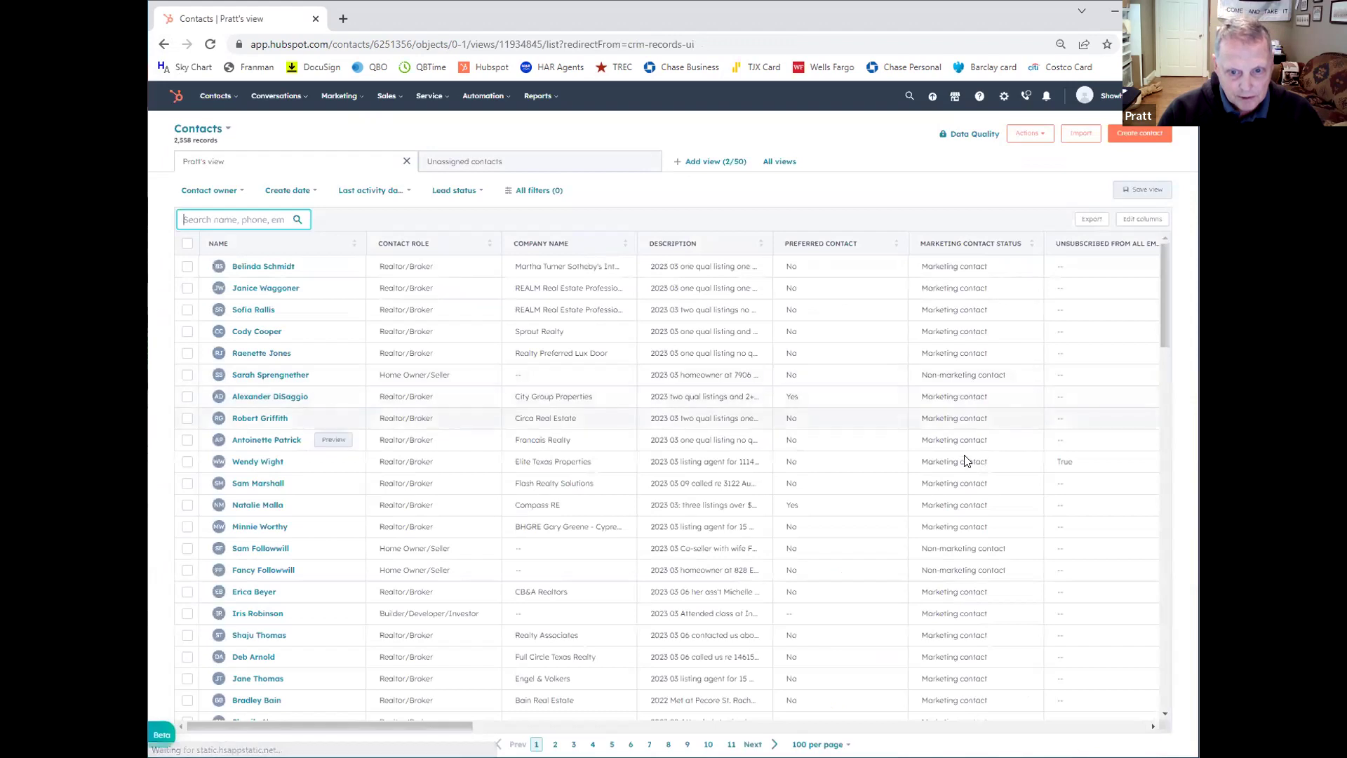
scroll(698, 470, down, 12)
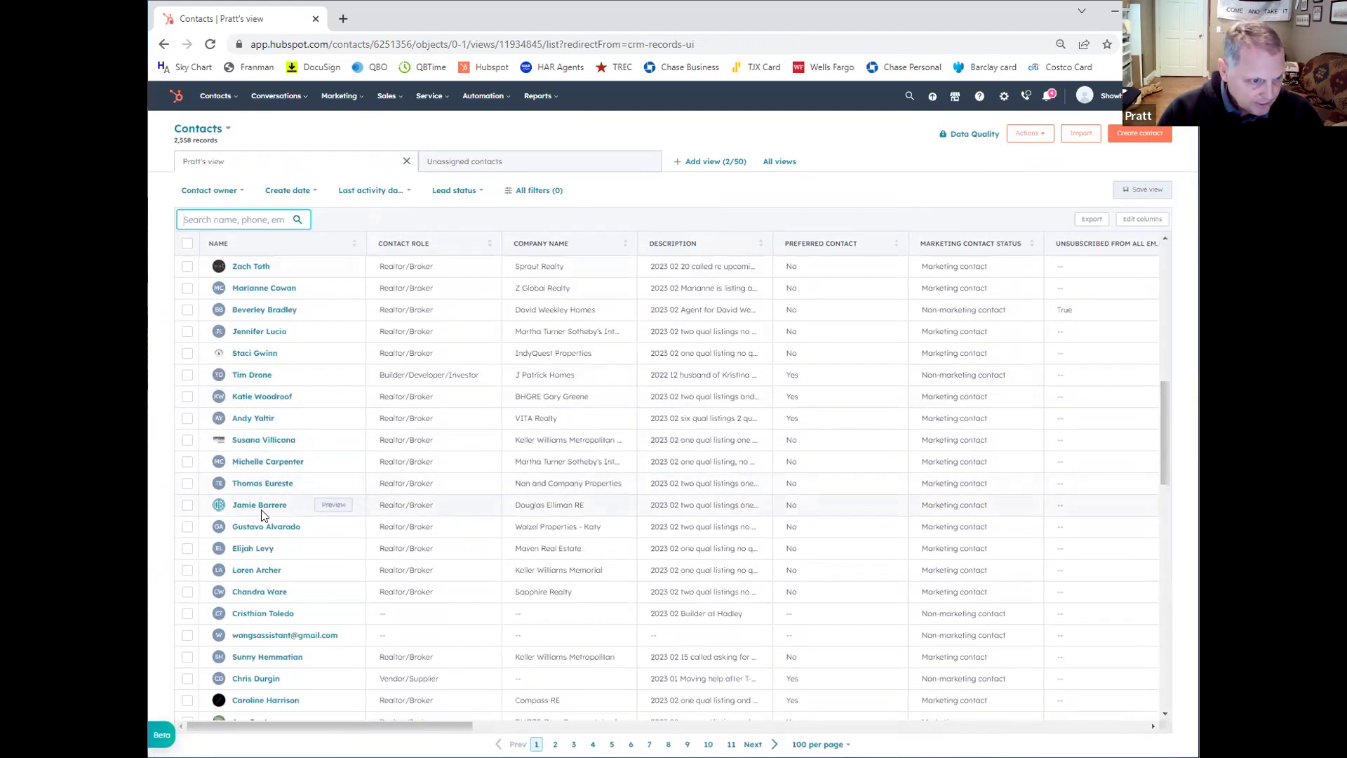
click(261, 506)
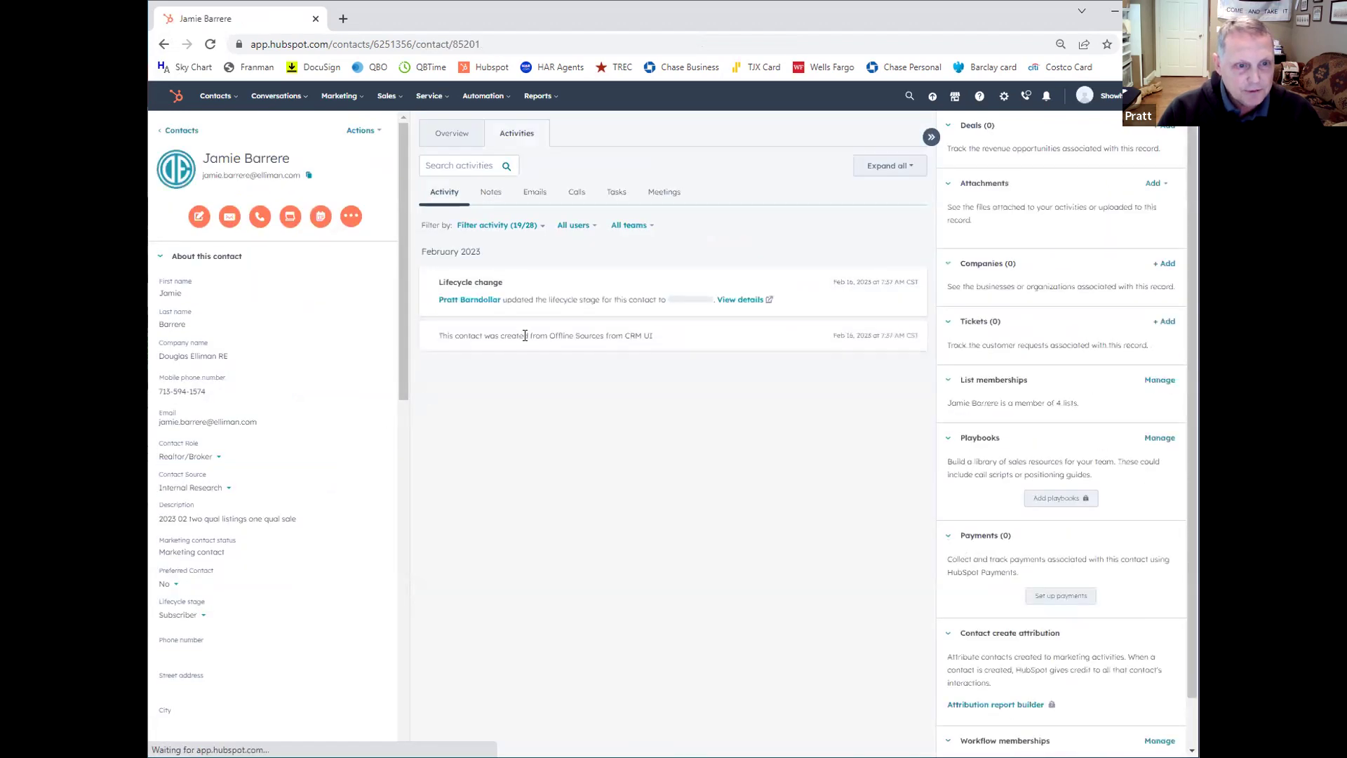
click(183, 130)
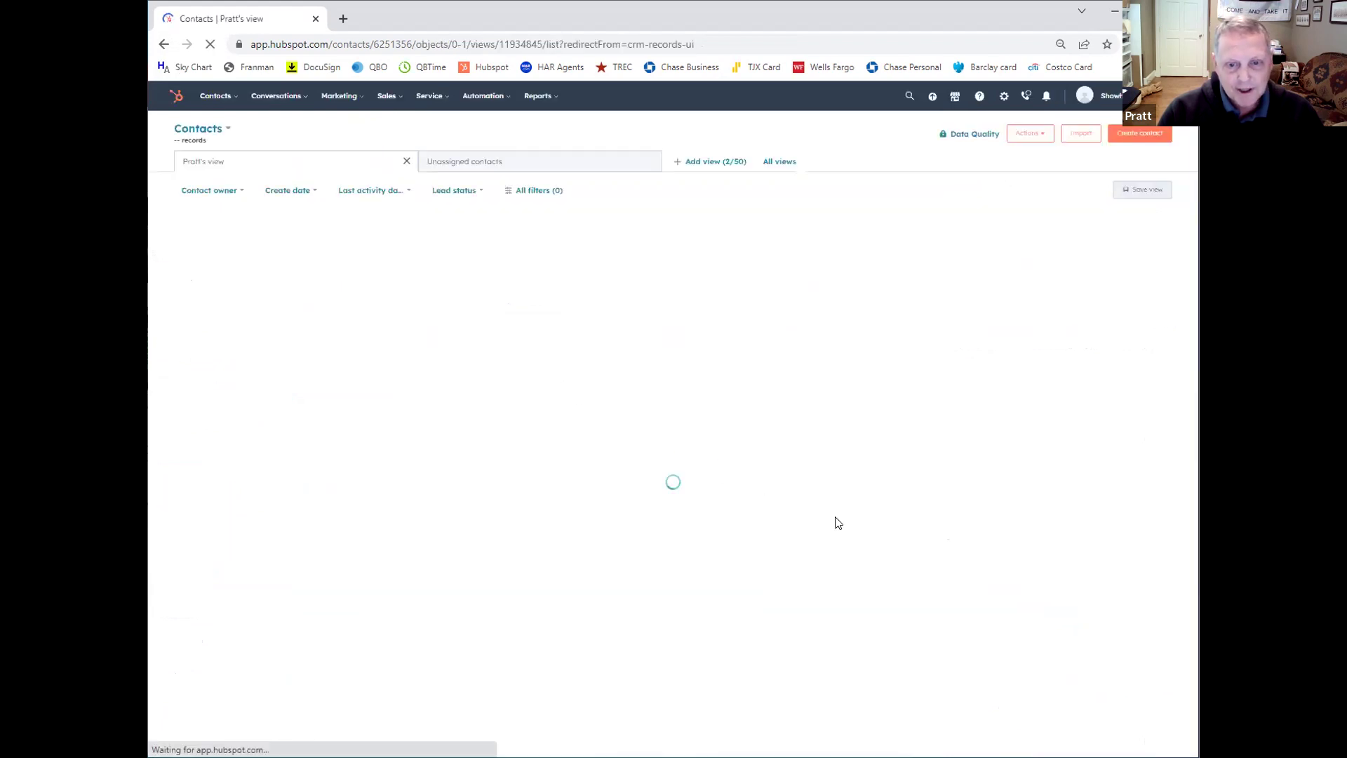
scroll(914, 537, down, 3)
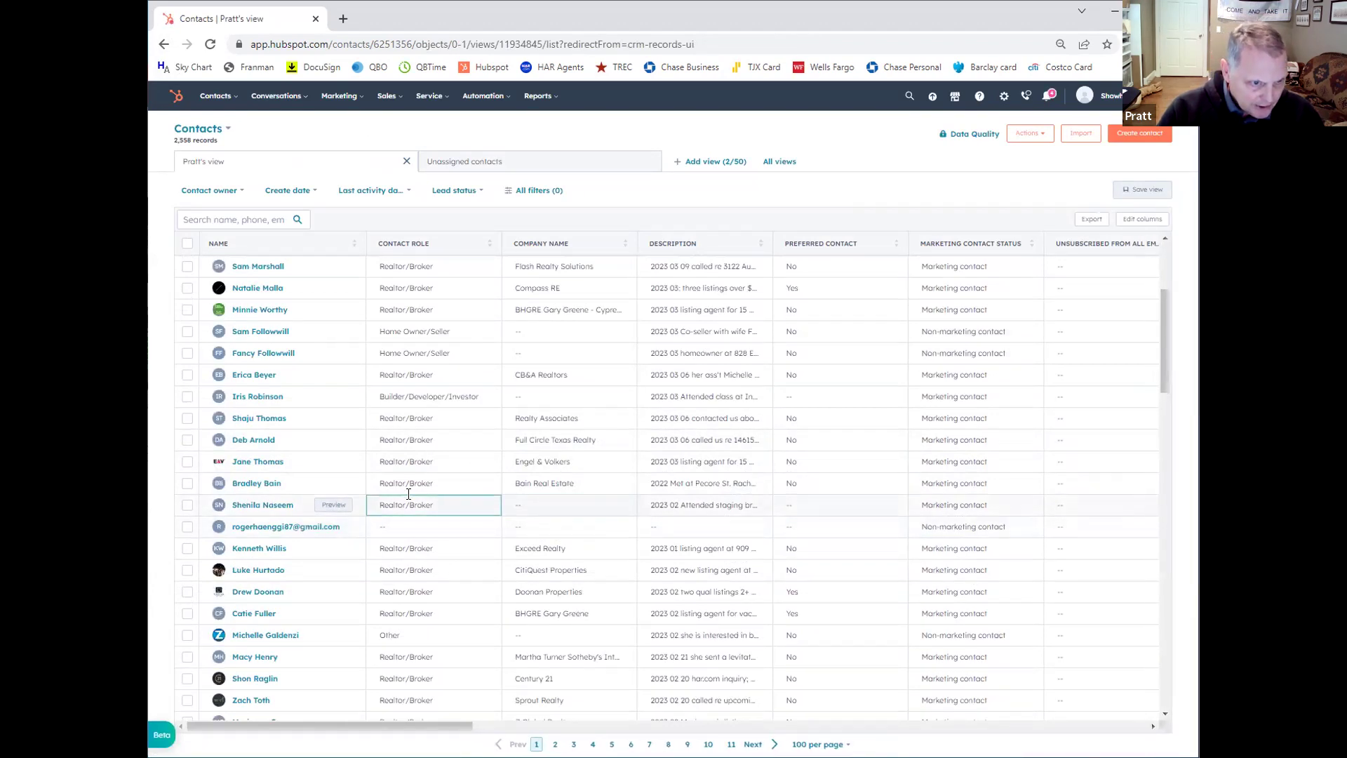
Step: Open the newsletter-signup lead's record and review its Feb 24, 2023 form submission across Emails and Activity
click(276, 504)
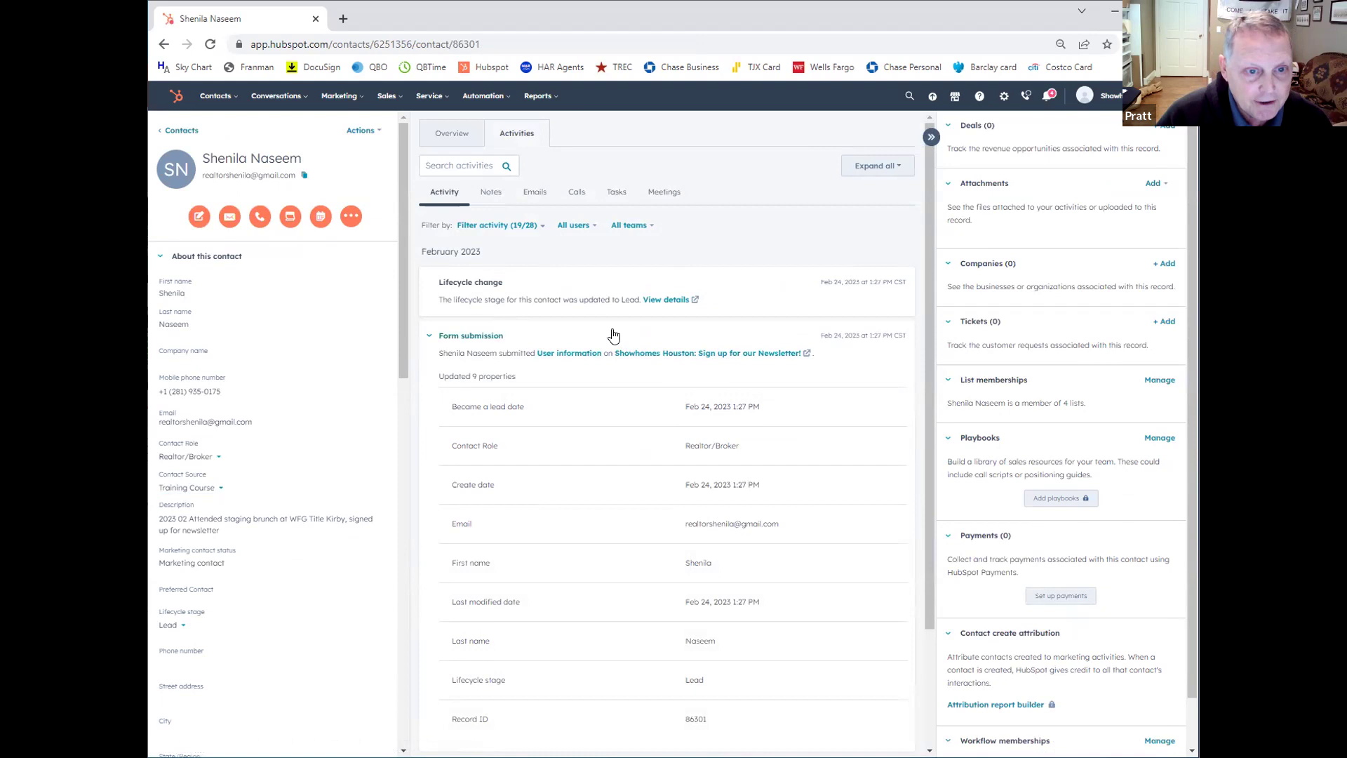
scroll(613, 335, down, 2)
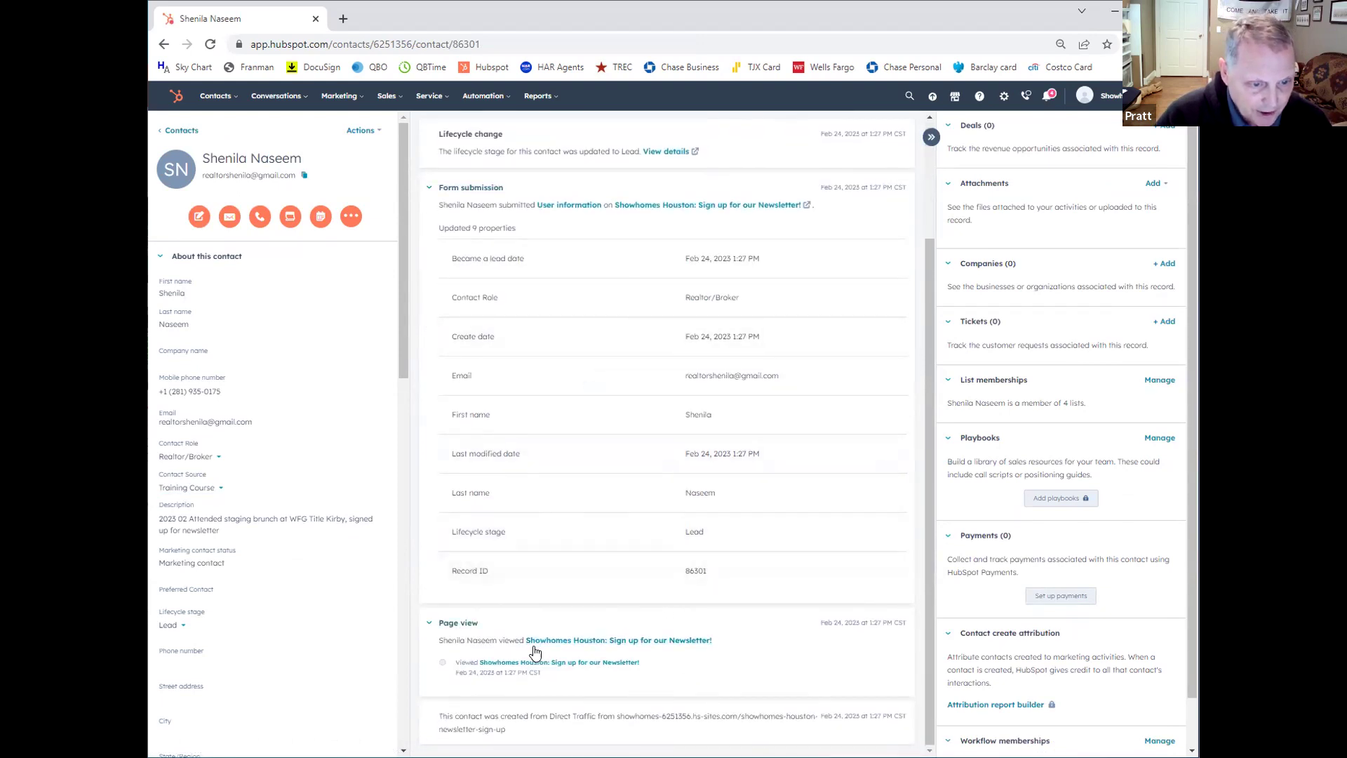
scroll(561, 593, up, 2)
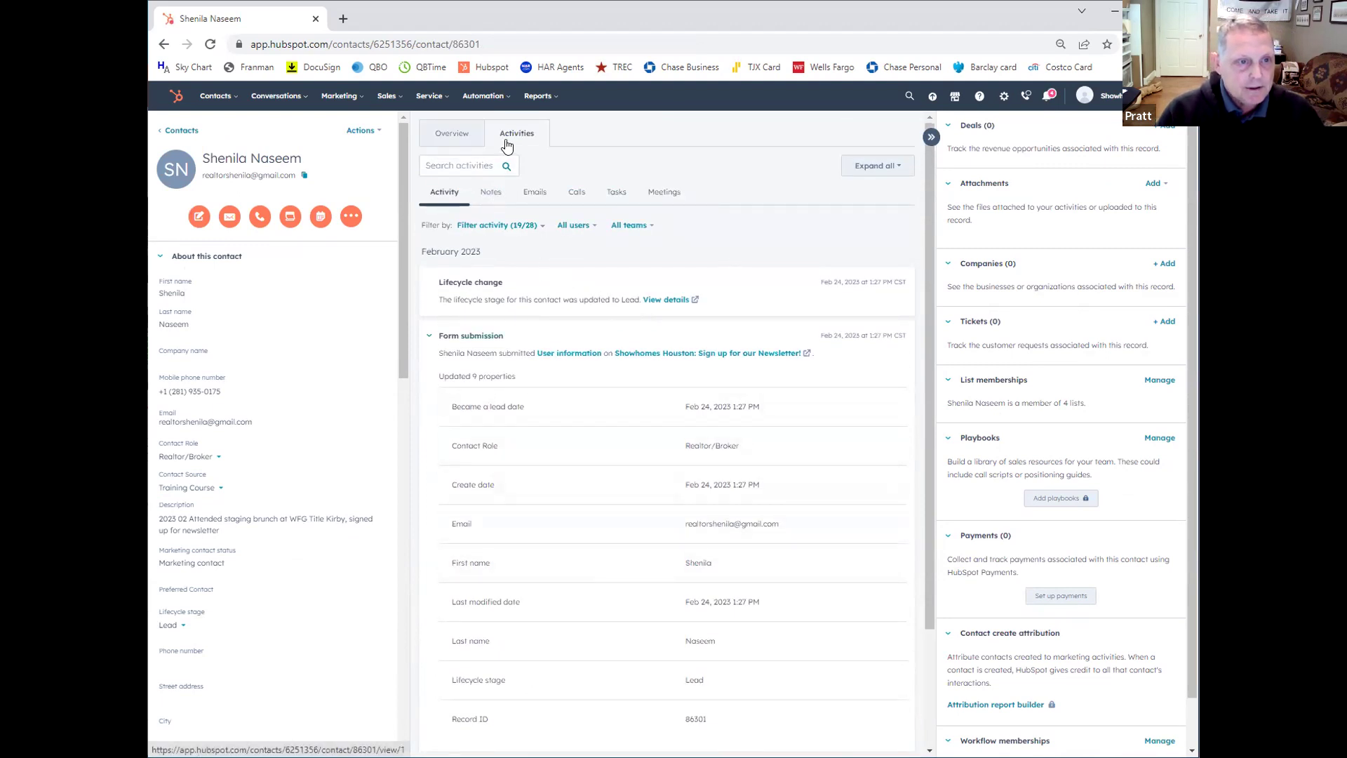
click(533, 193)
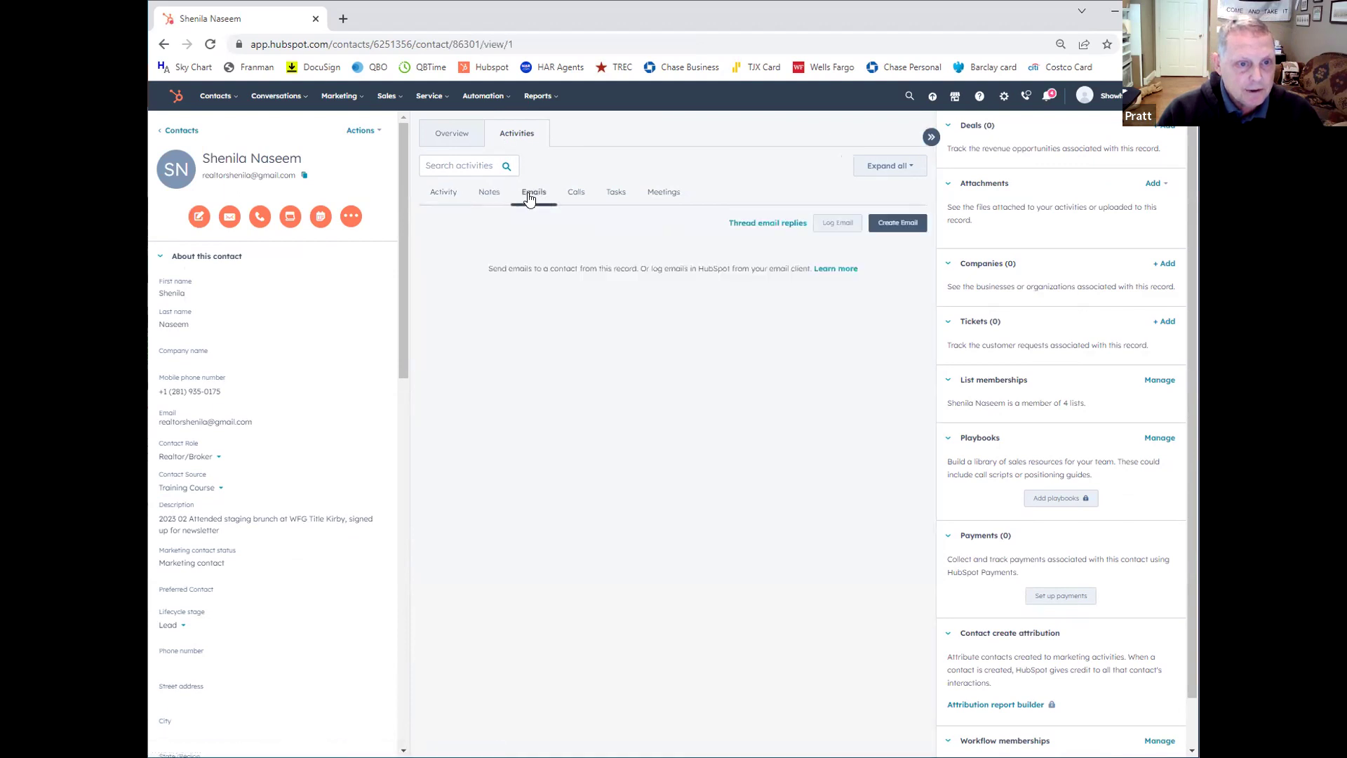
click(447, 191)
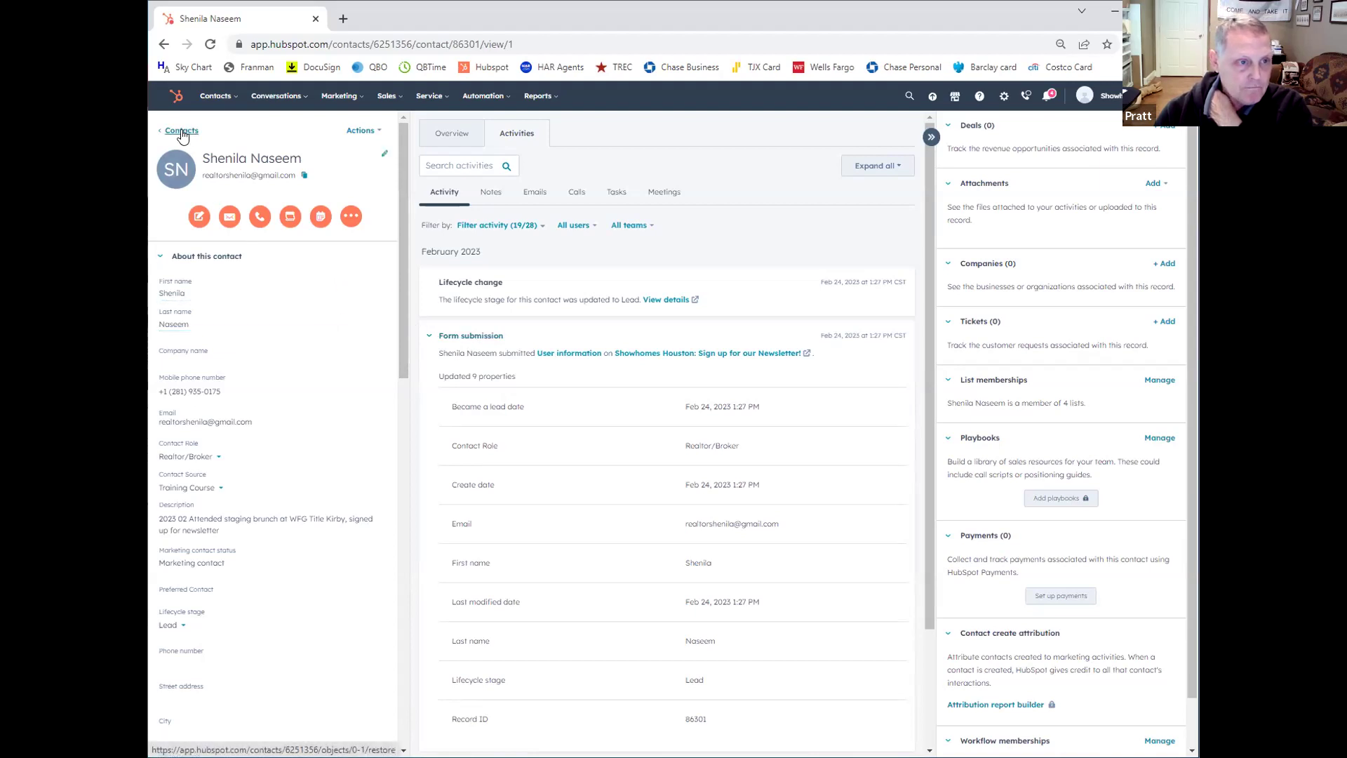
Step: Leave the newsletter contact's record and return to the full 2,558-record Contacts list
click(182, 132)
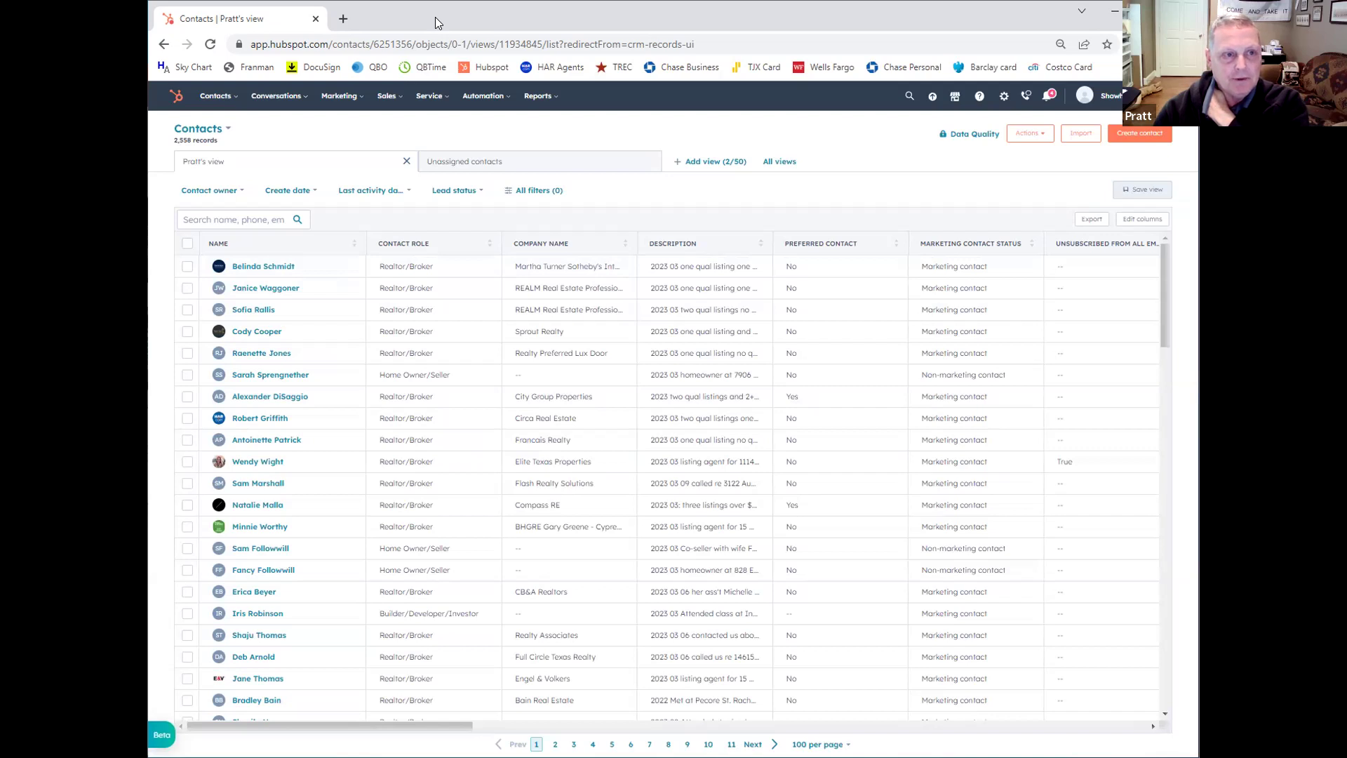
Step: Bring up the Sales menu from the top navigation bar
click(385, 97)
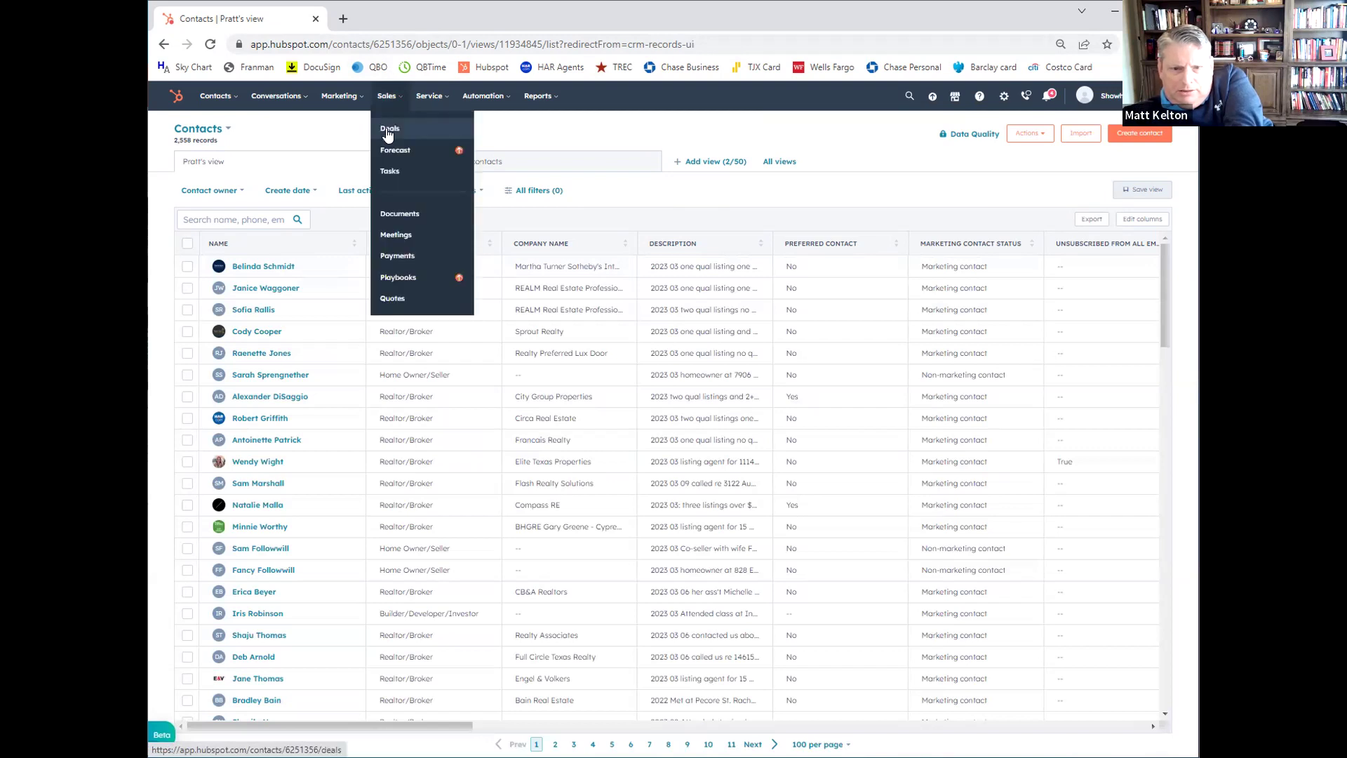
Step: Choose Deals to show the Sales Pipeline board from Initial Contact through Closed Lost
click(389, 132)
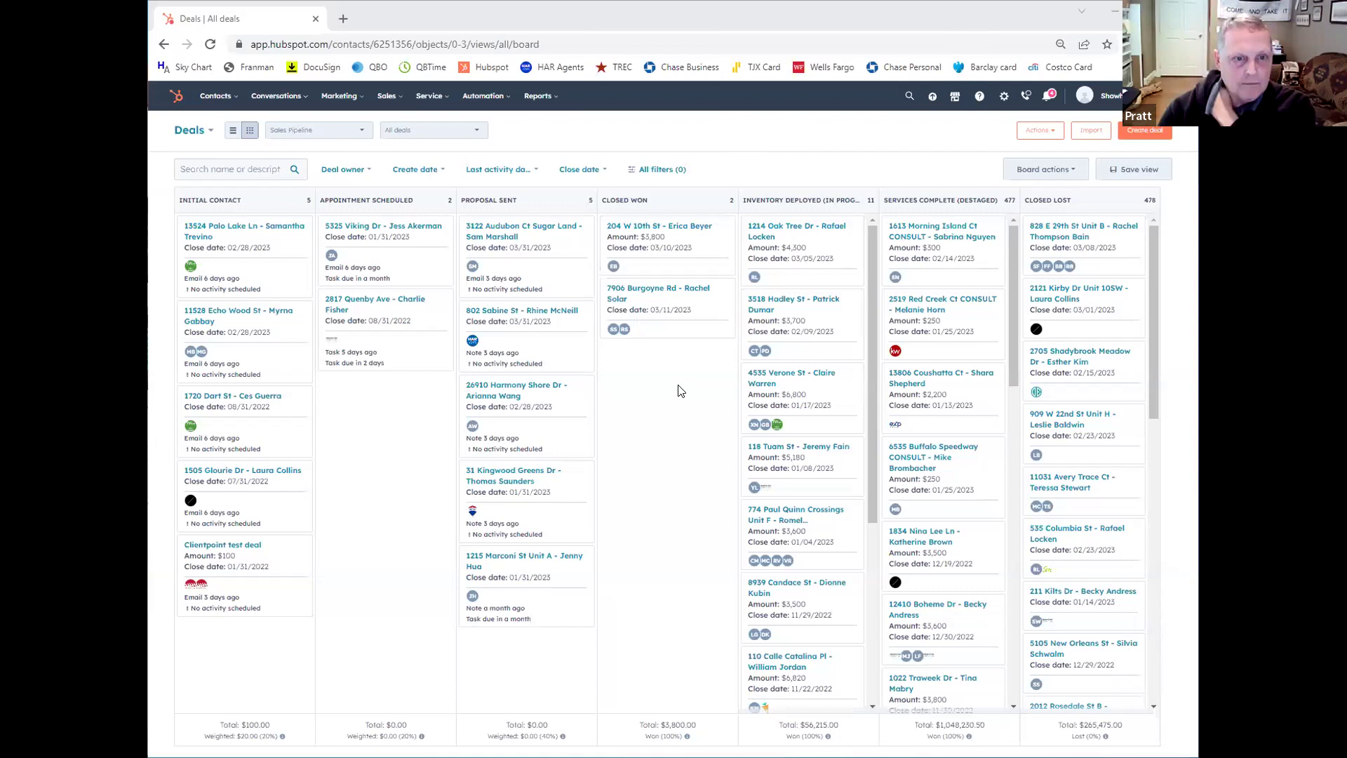
click(341, 98)
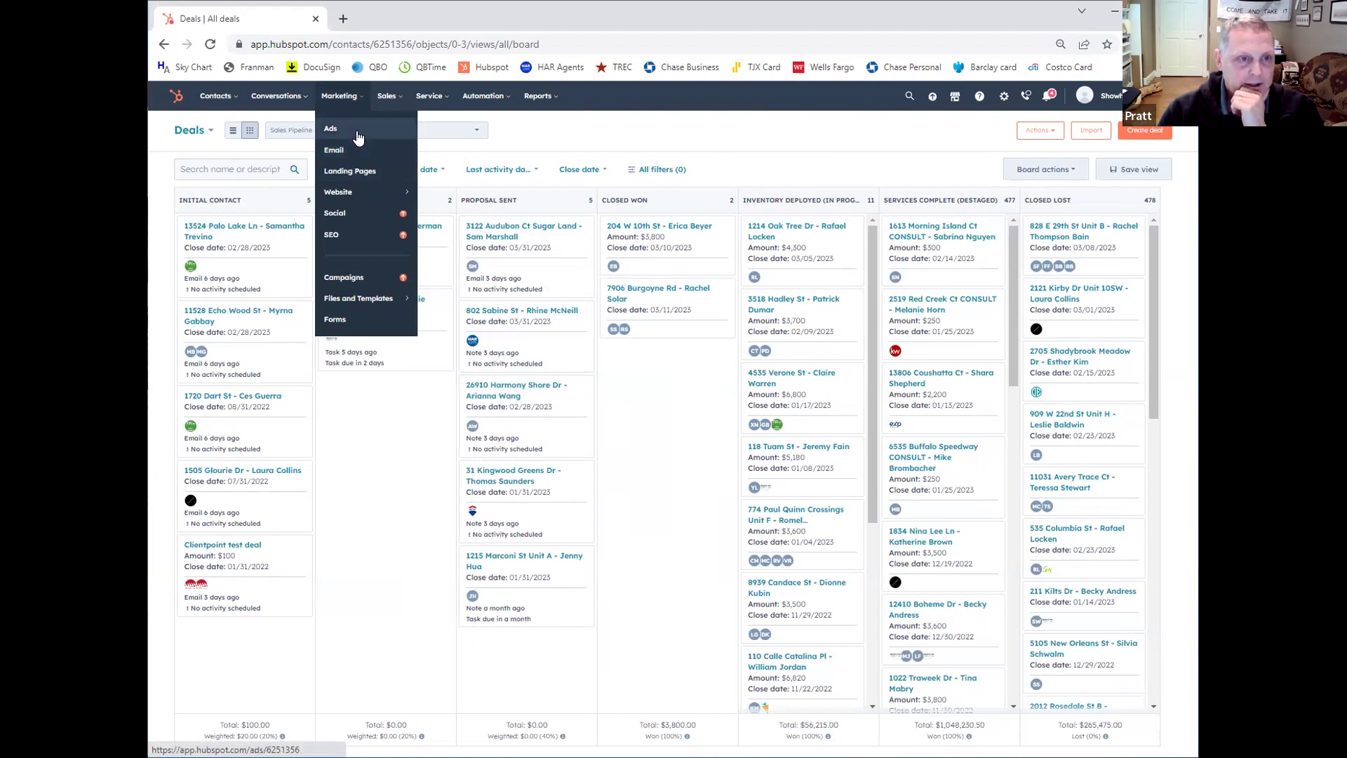
mouse_move(383, 102)
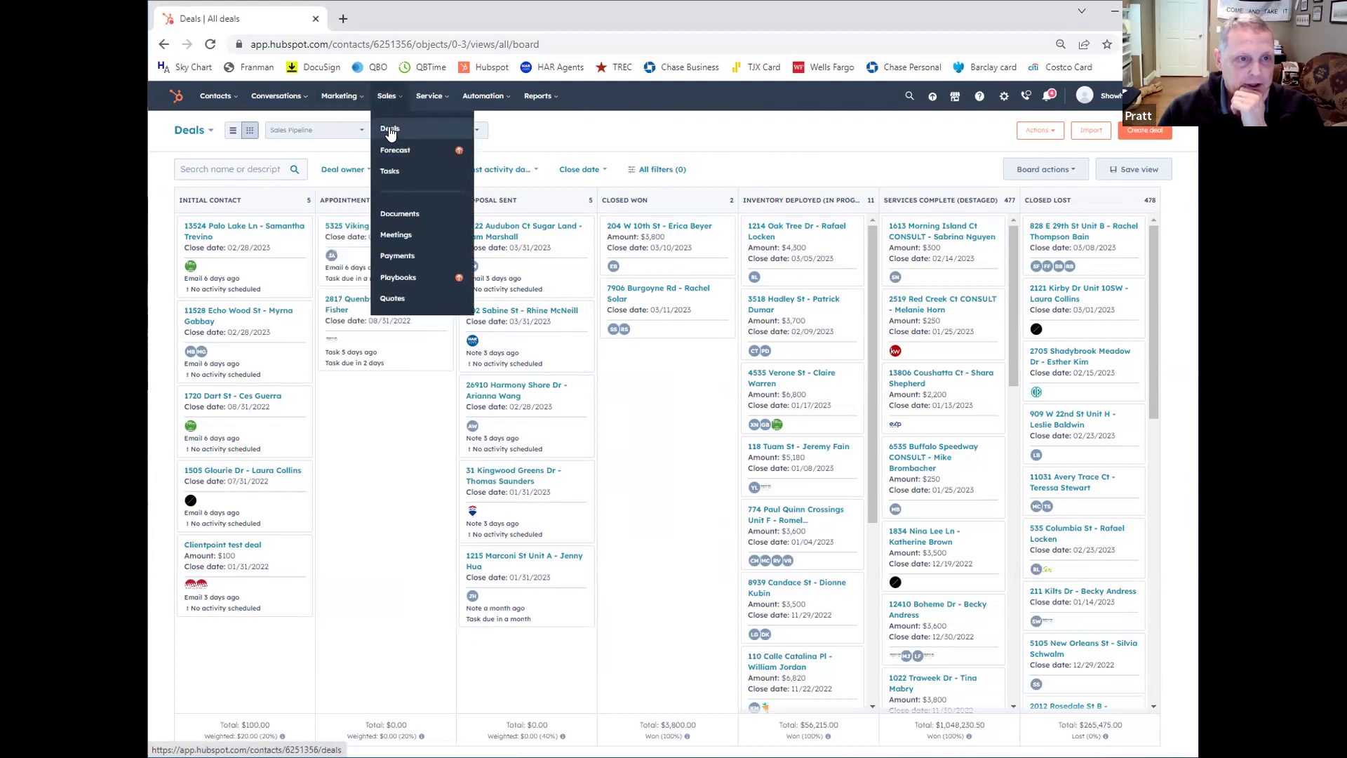
click(390, 134)
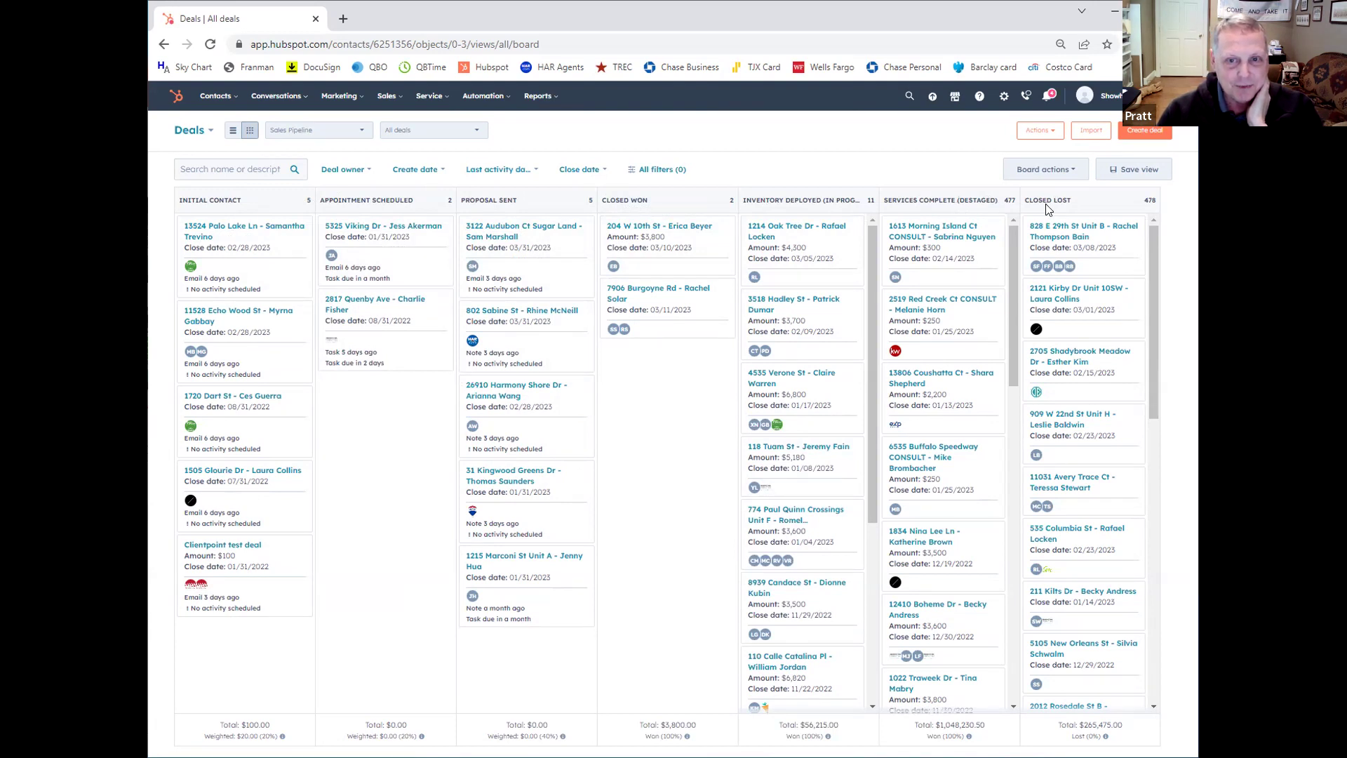
mouse_move(944, 226)
mouse_down()
mouse_move(941, 204)
mouse_move(944, 226)
mouse_up()
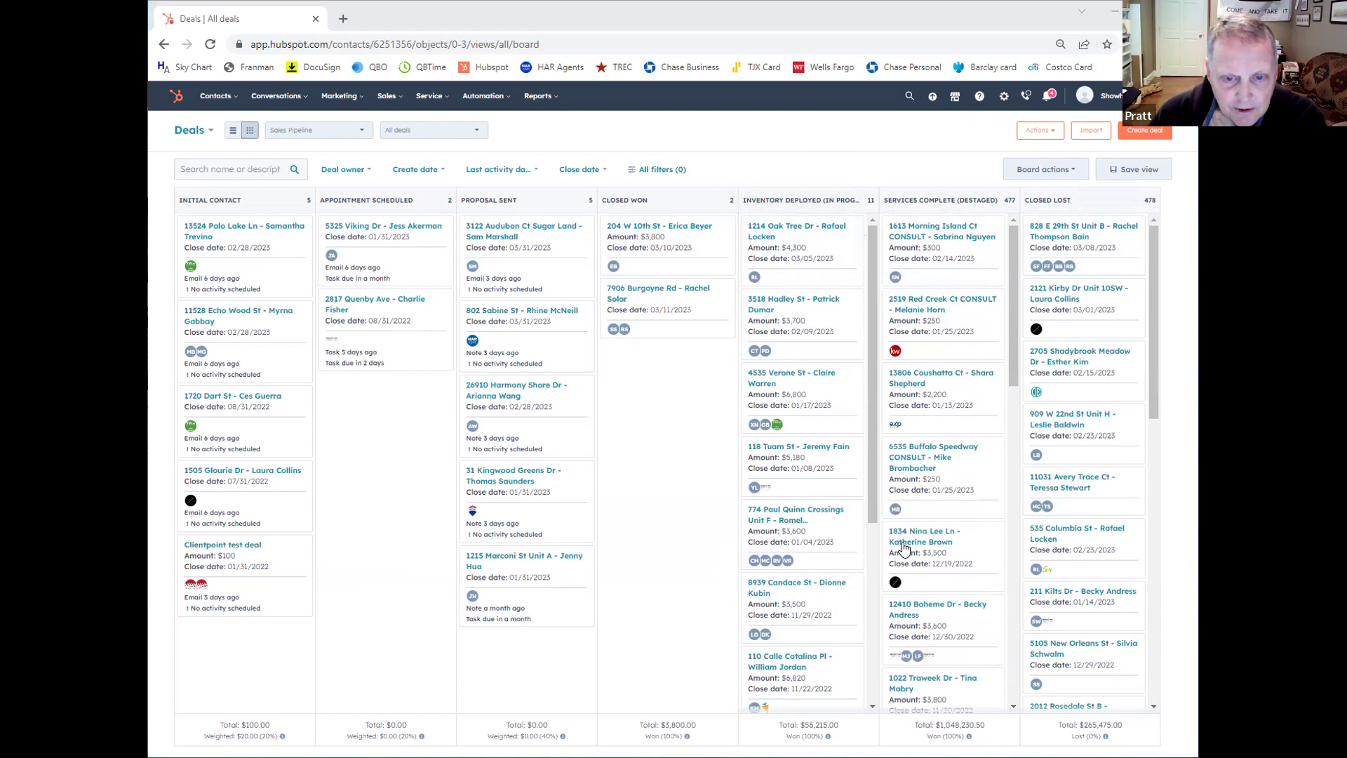
Step: Open the $3,500 Vacant Staging deal card in the Services Complete (Destaged) column
click(928, 541)
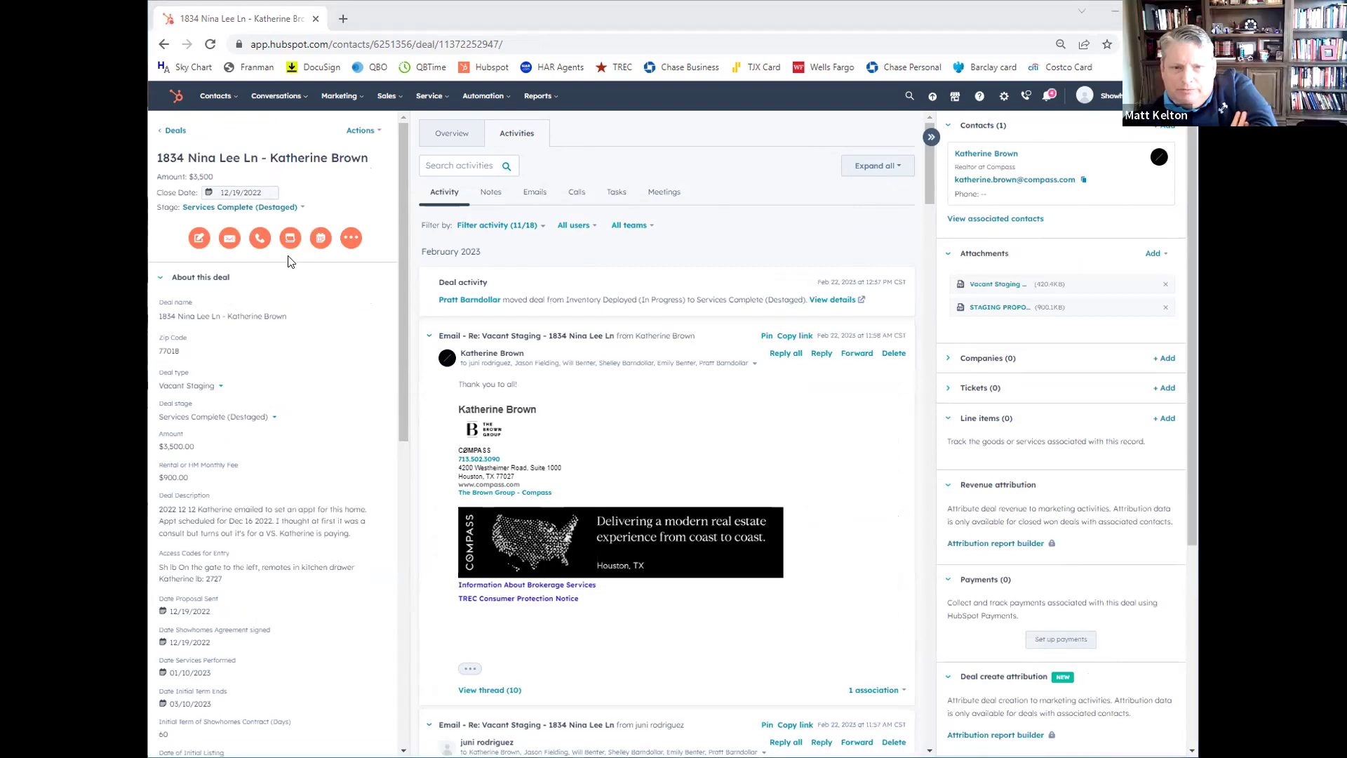
mouse_move(309, 316)
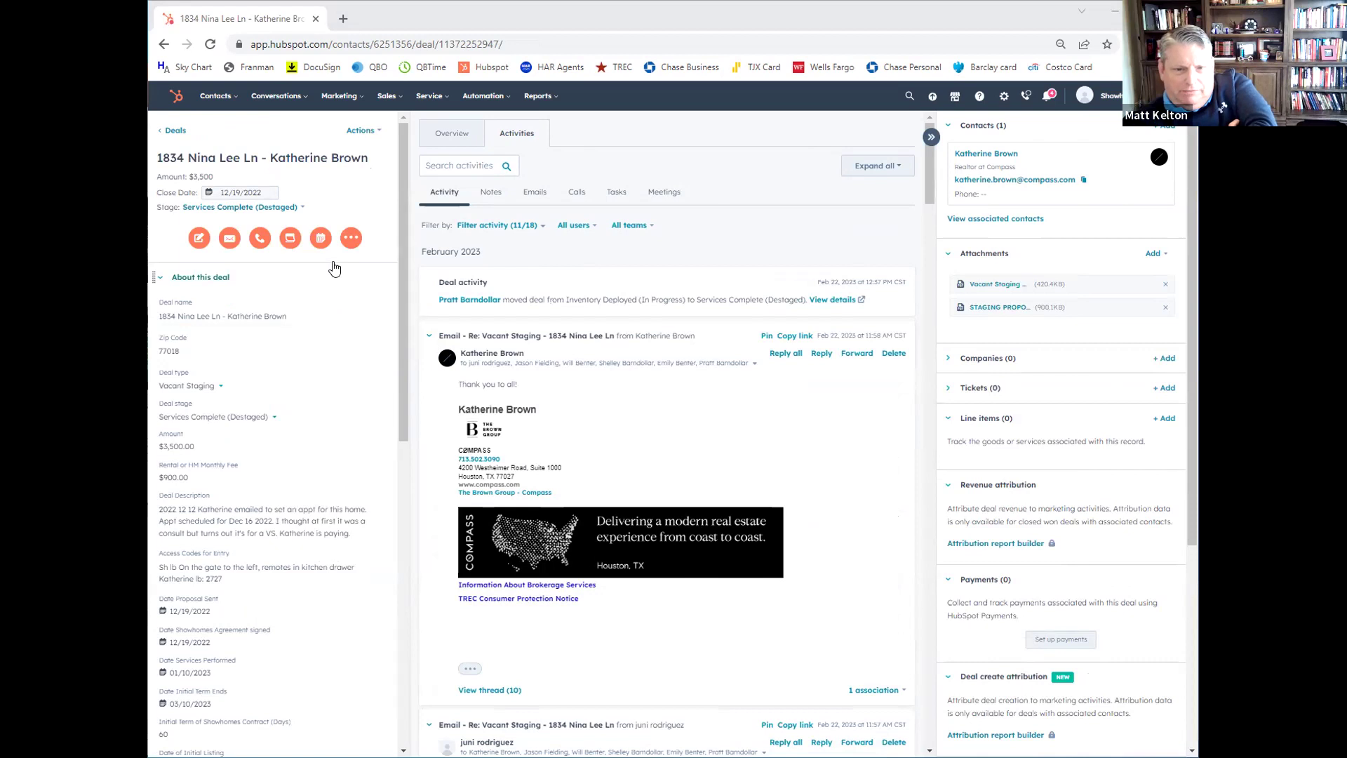
mouse_move(366, 349)
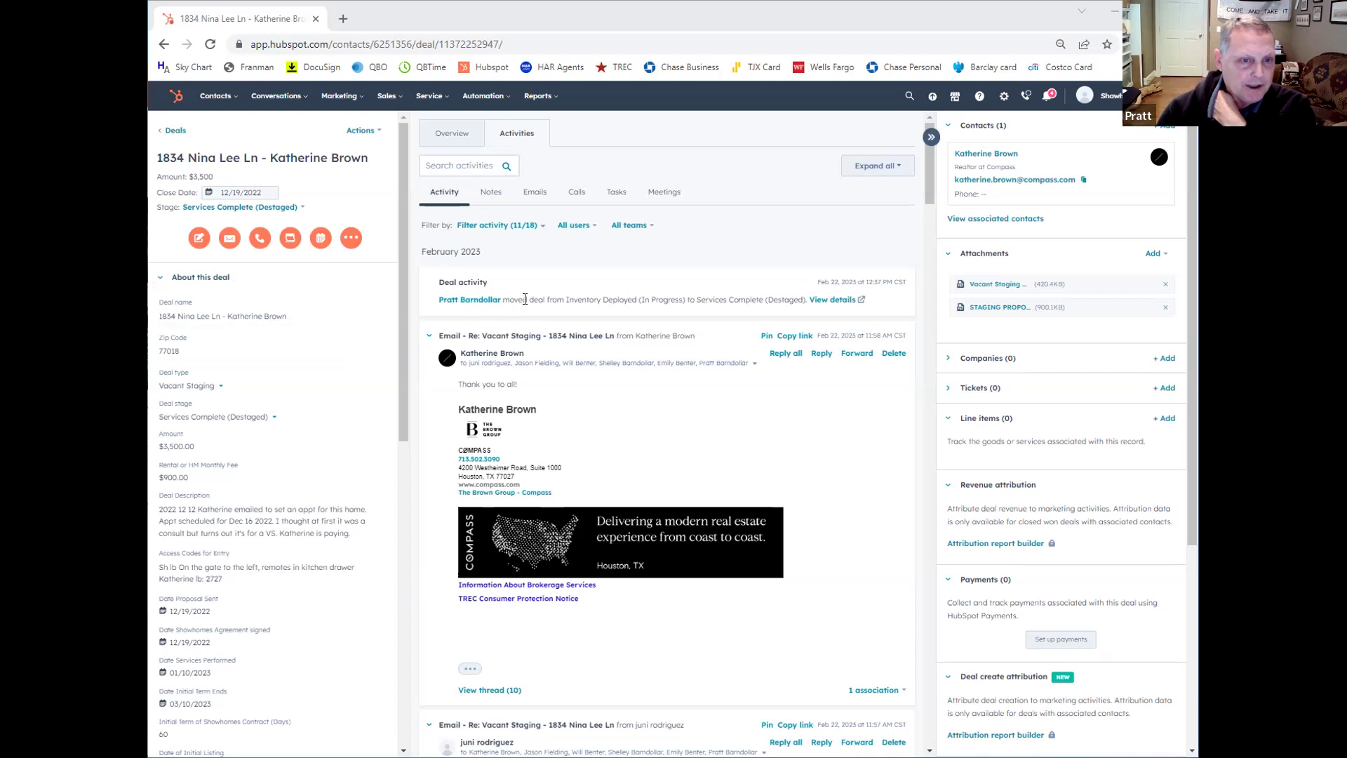
scroll(526, 305, down, 2)
scroll(523, 300, down, 8)
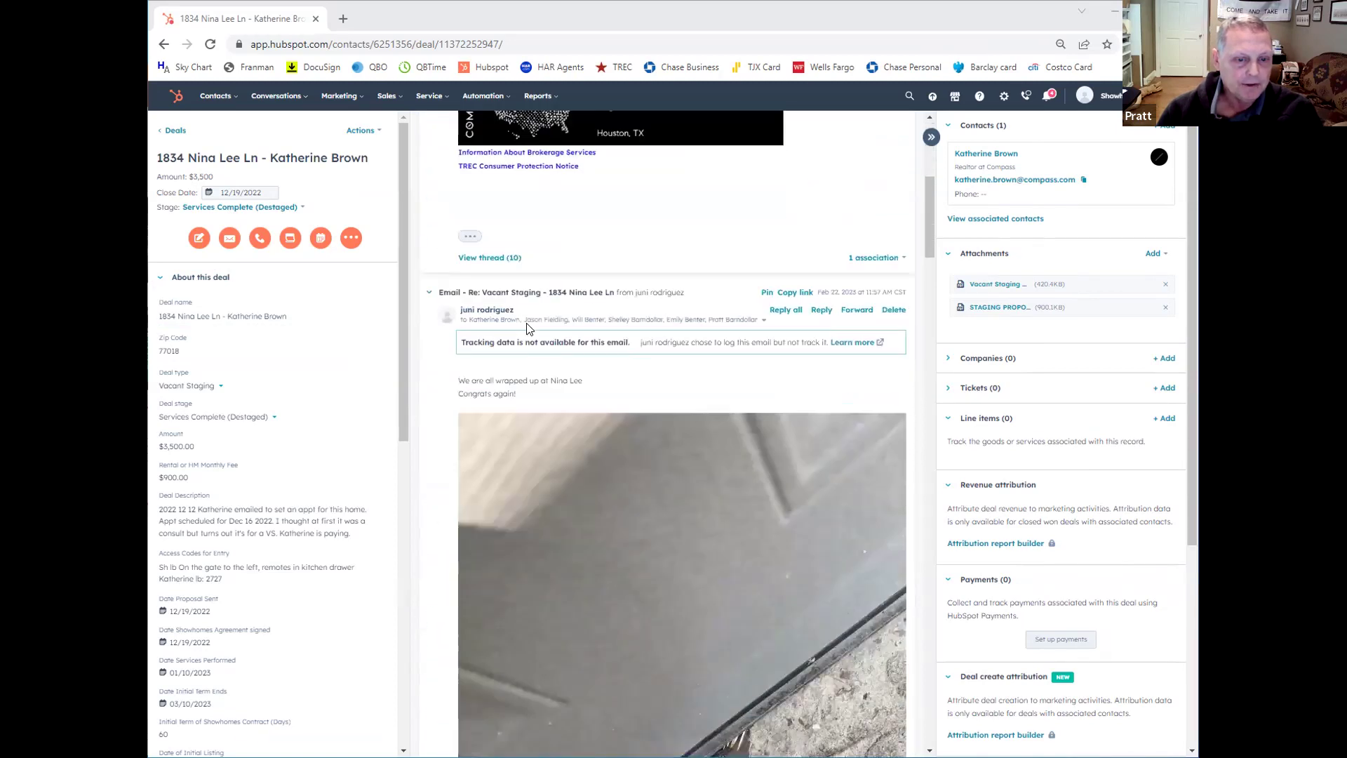
scroll(531, 338, down, 6)
scroll(626, 298, up, 2)
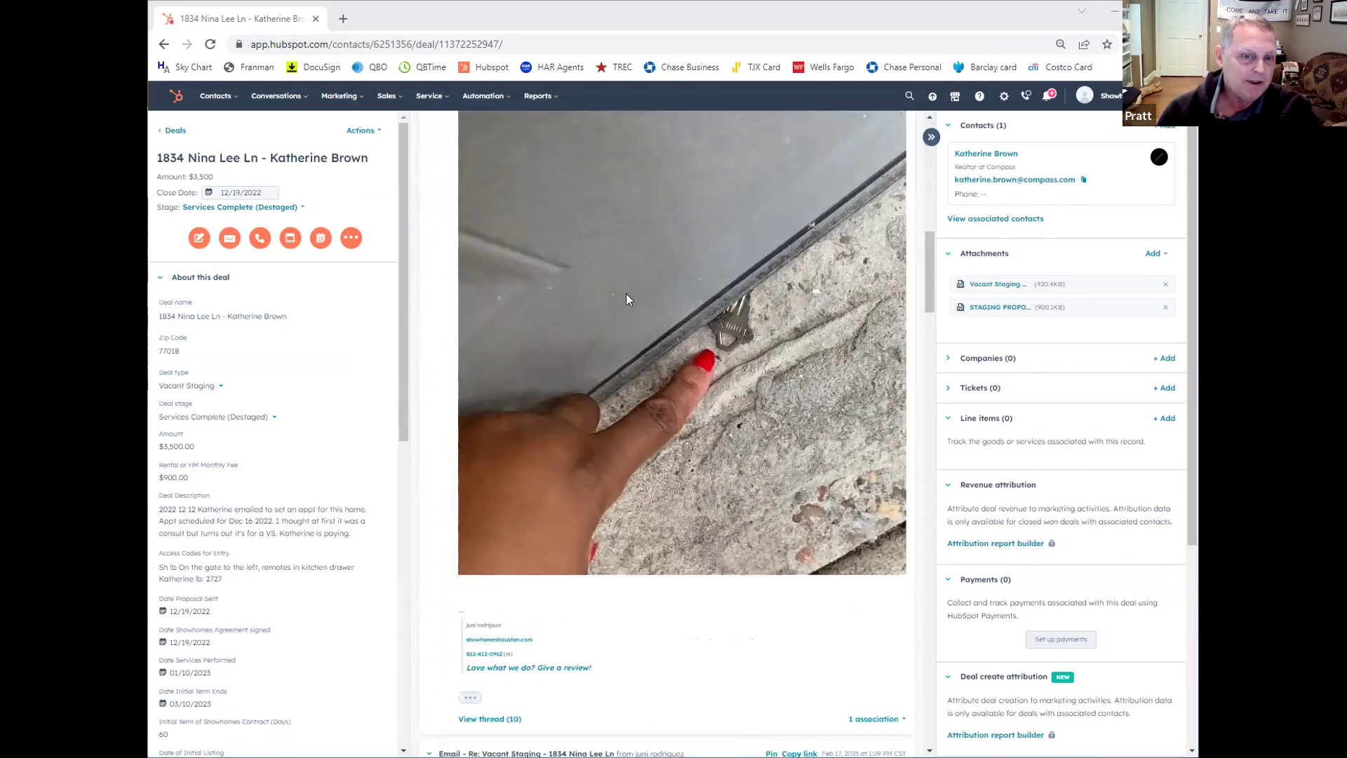
scroll(692, 383, up, 12)
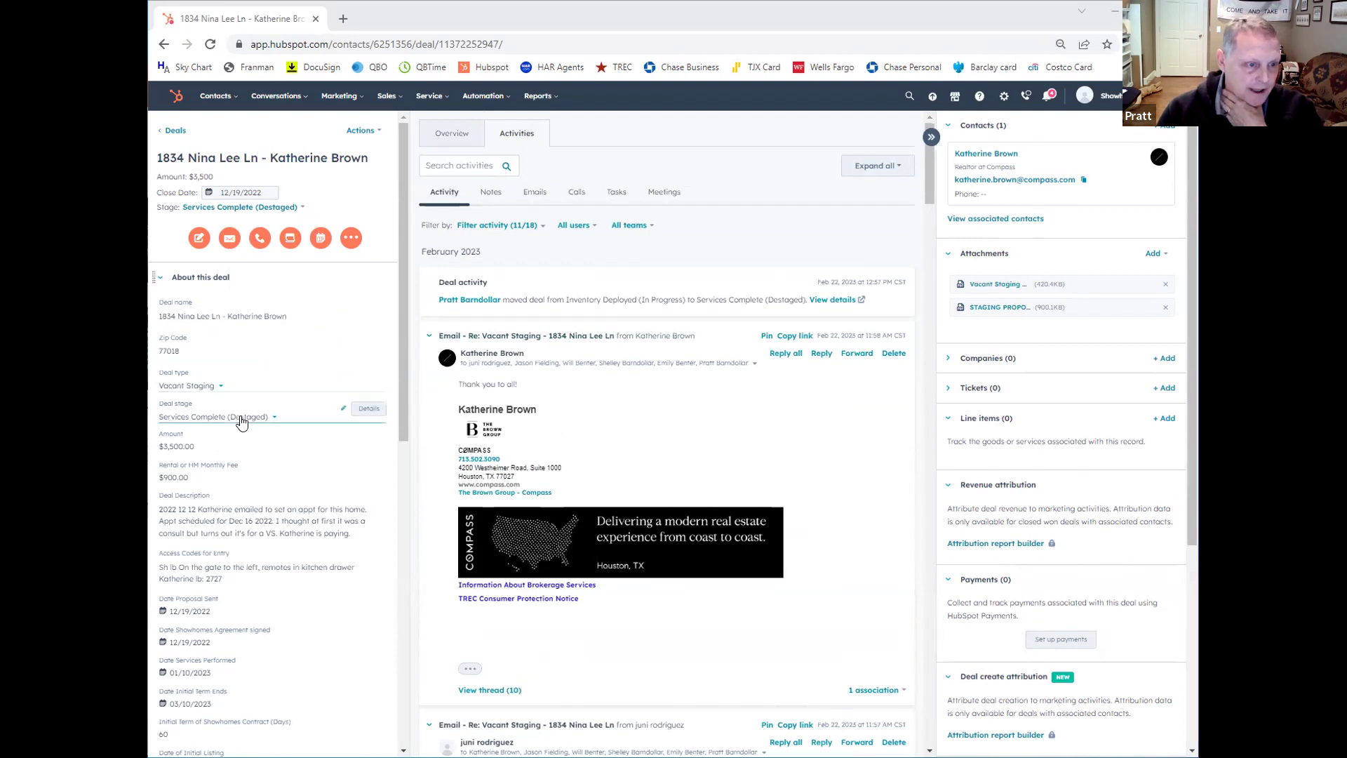
scroll(241, 421, down, 4)
scroll(240, 421, down, 2)
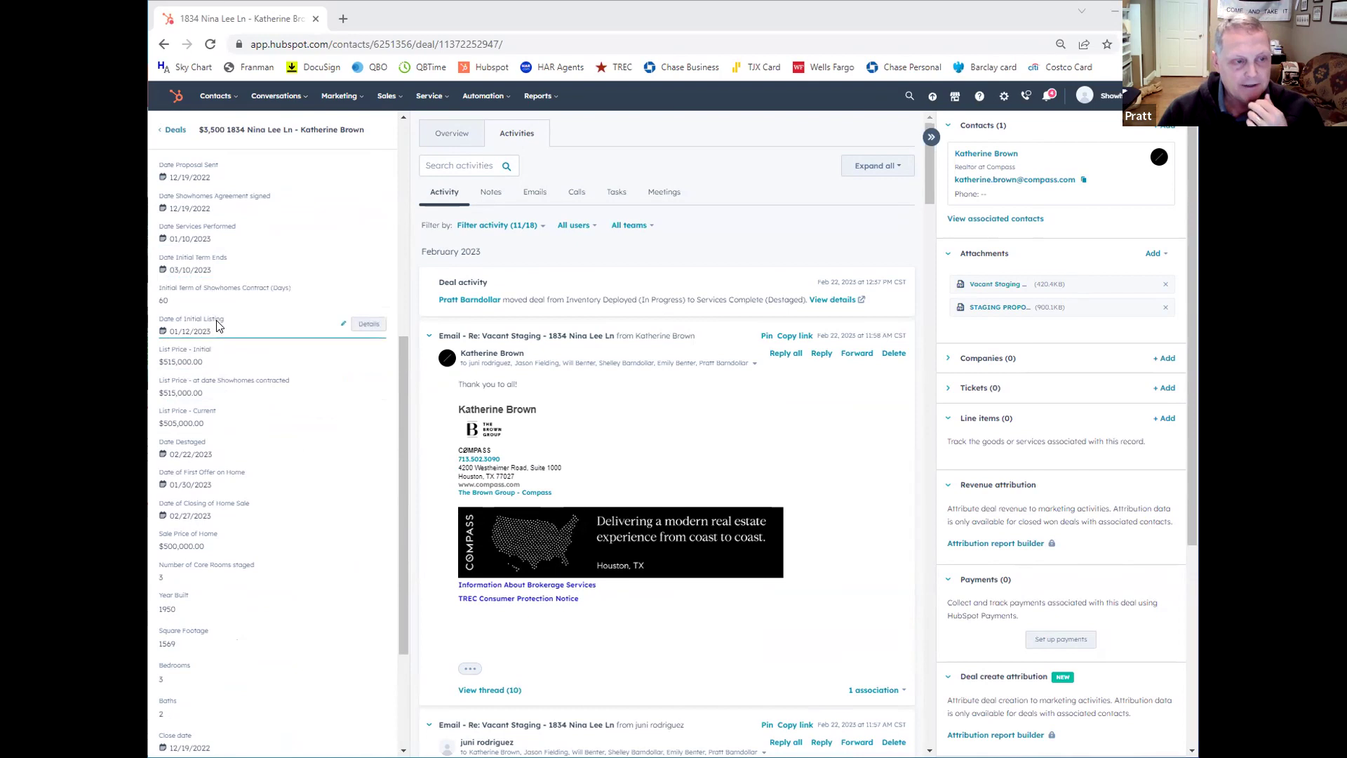
scroll(220, 317, down, 1)
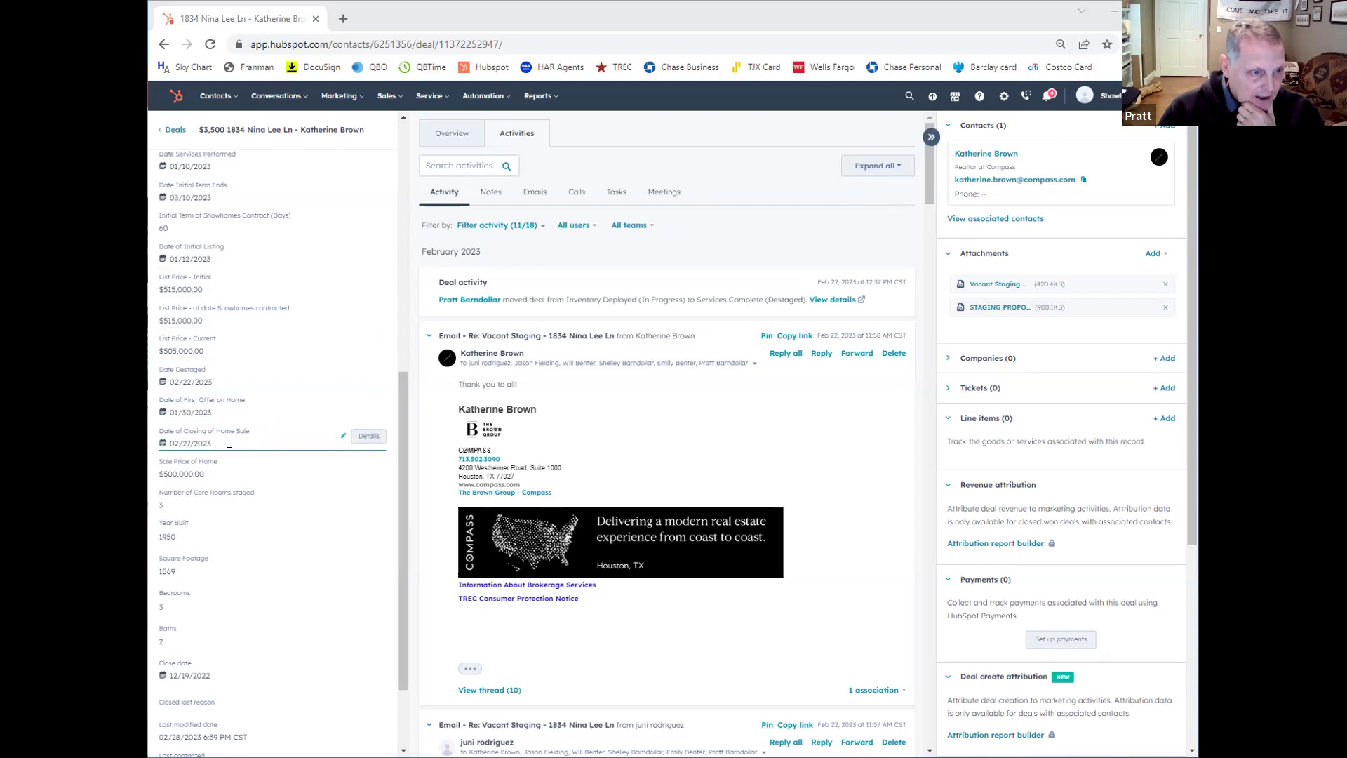
scroll(229, 442, down, 2)
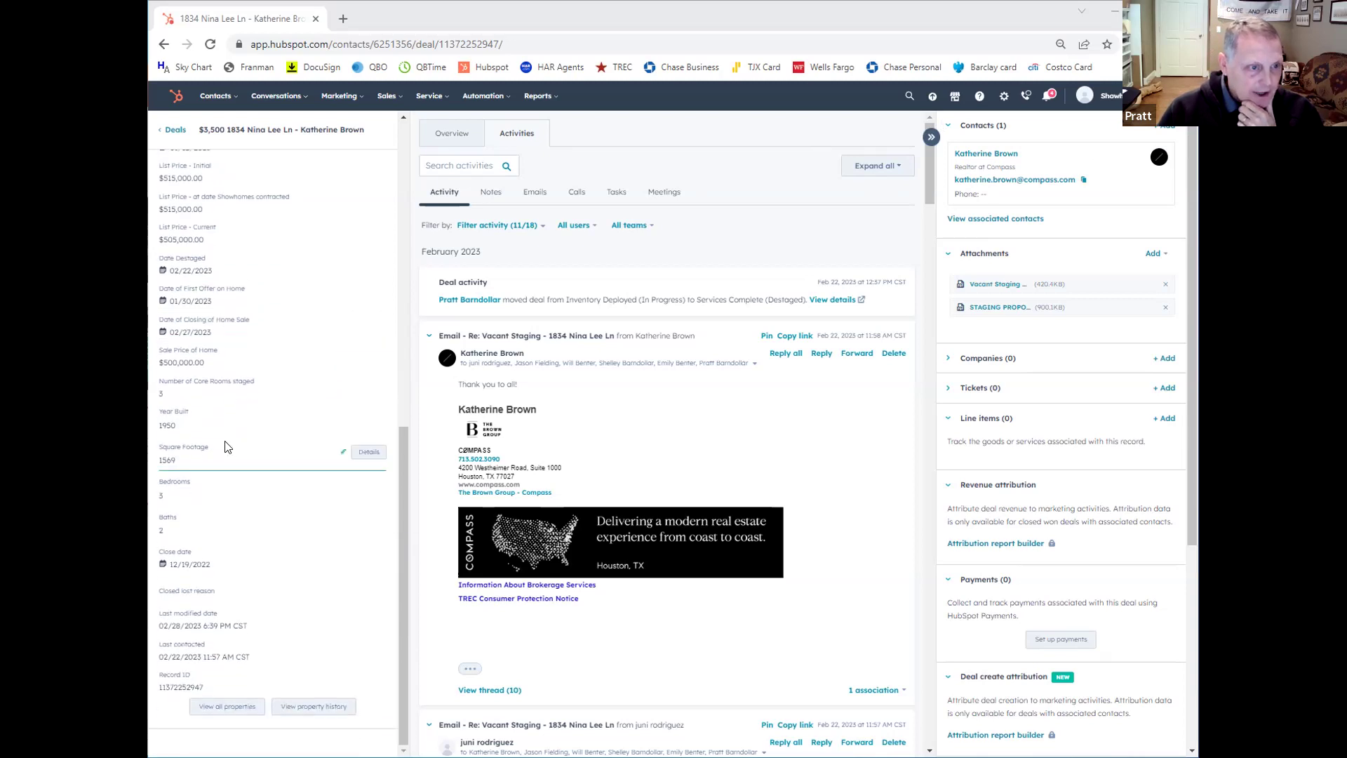
scroll(229, 442, up, 2)
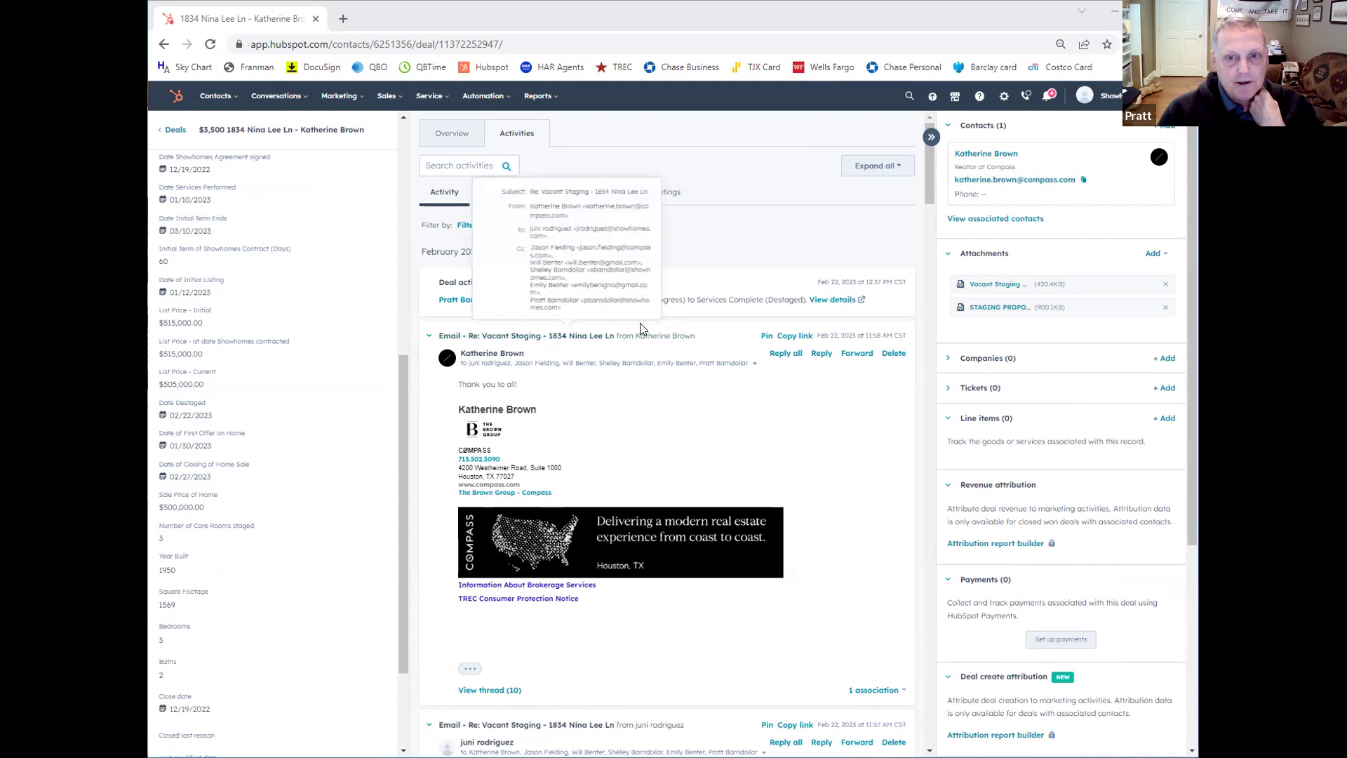
mouse_move(975, 178)
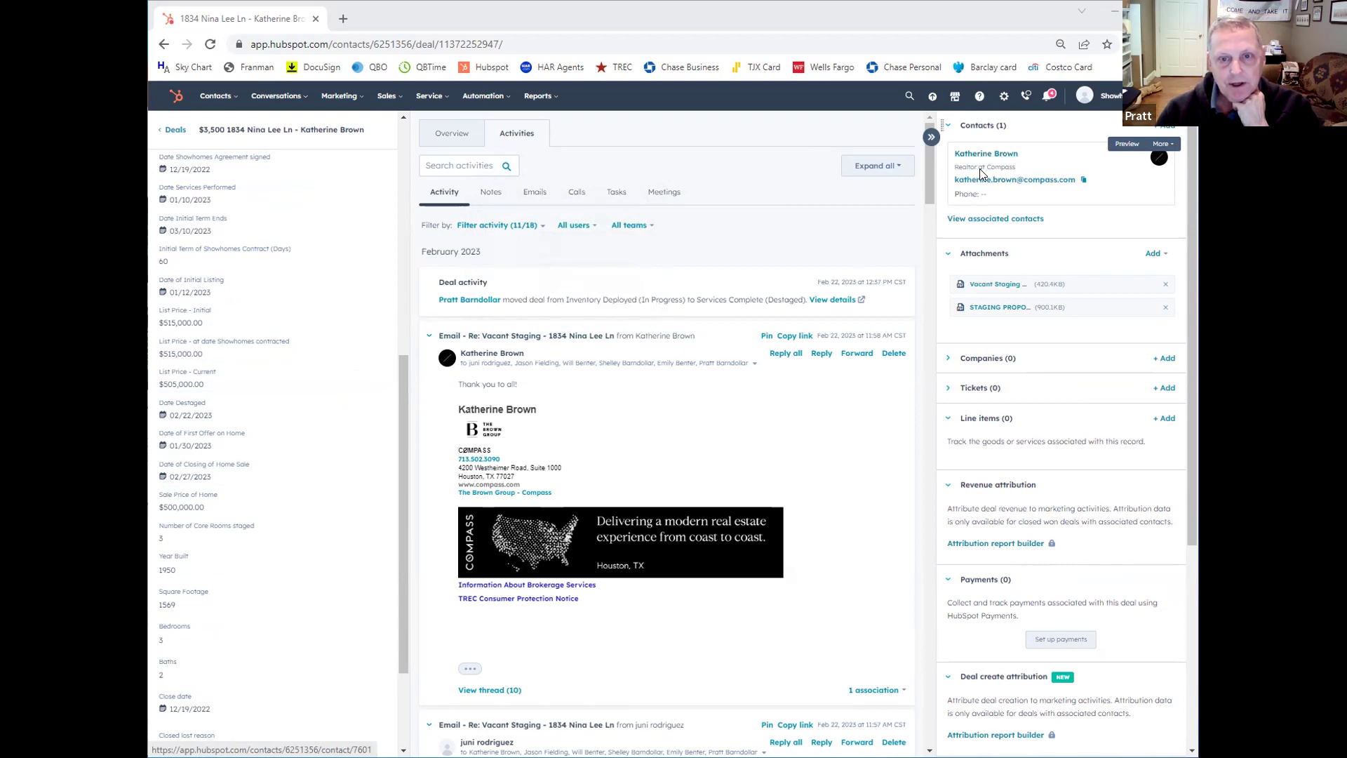
Step: Preview the STAGING PROPOSAL and signed services agreement PDFs, then return to the Sales Pipeline board
click(985, 310)
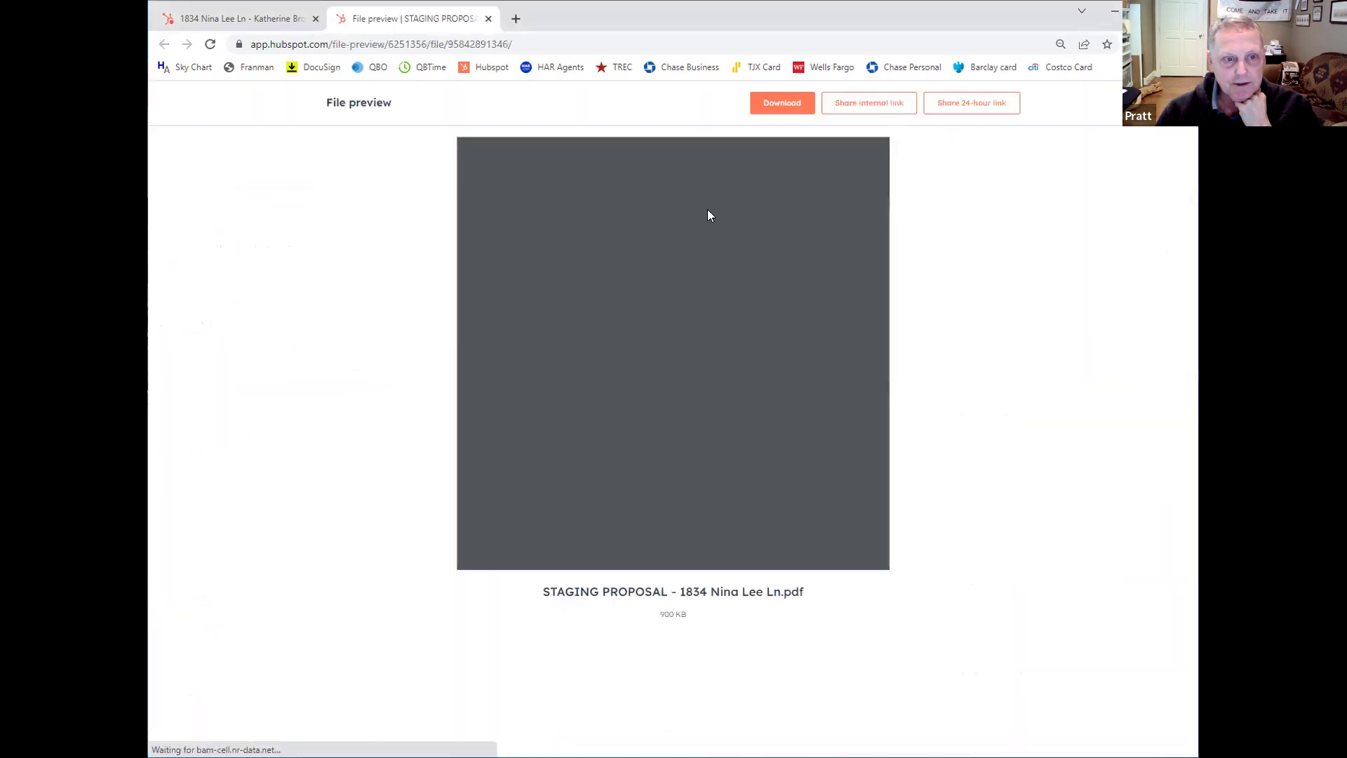
click(489, 18)
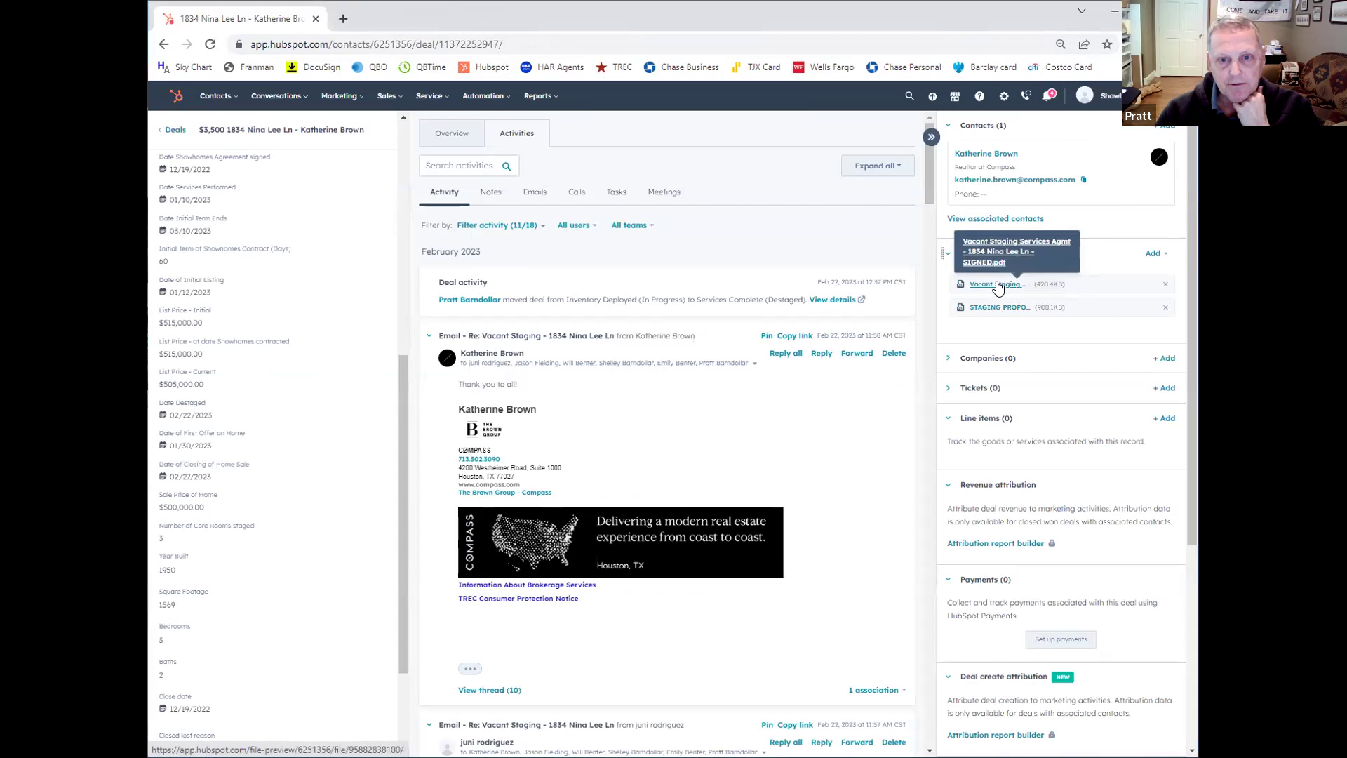
click(999, 285)
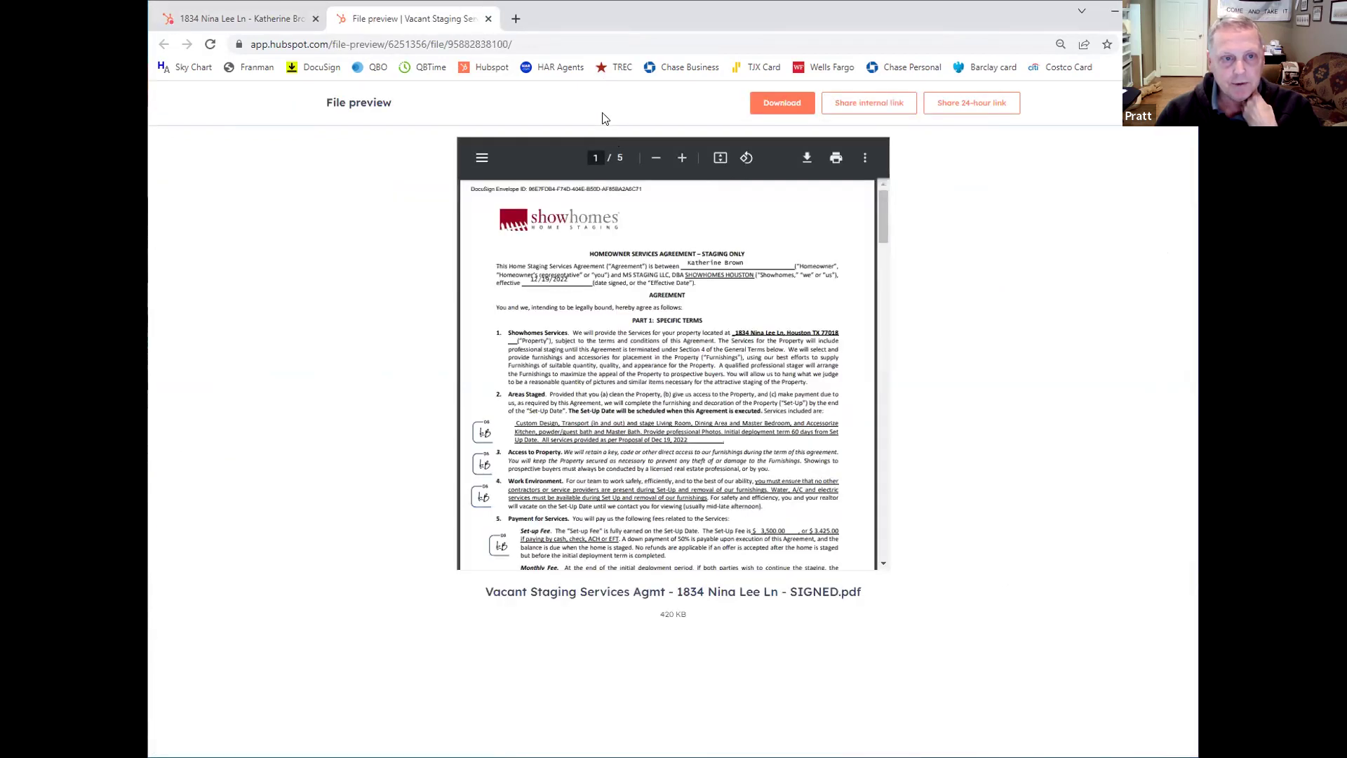
click(487, 19)
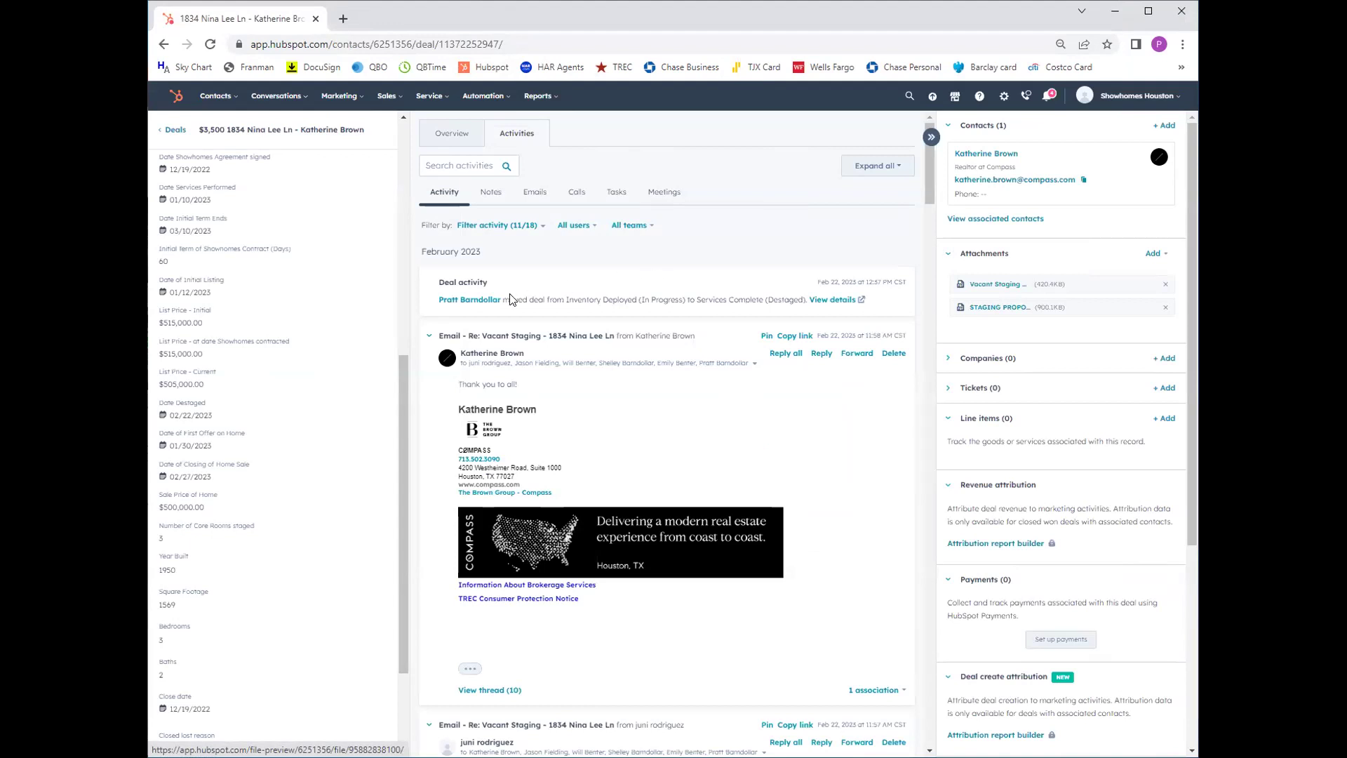
click(178, 131)
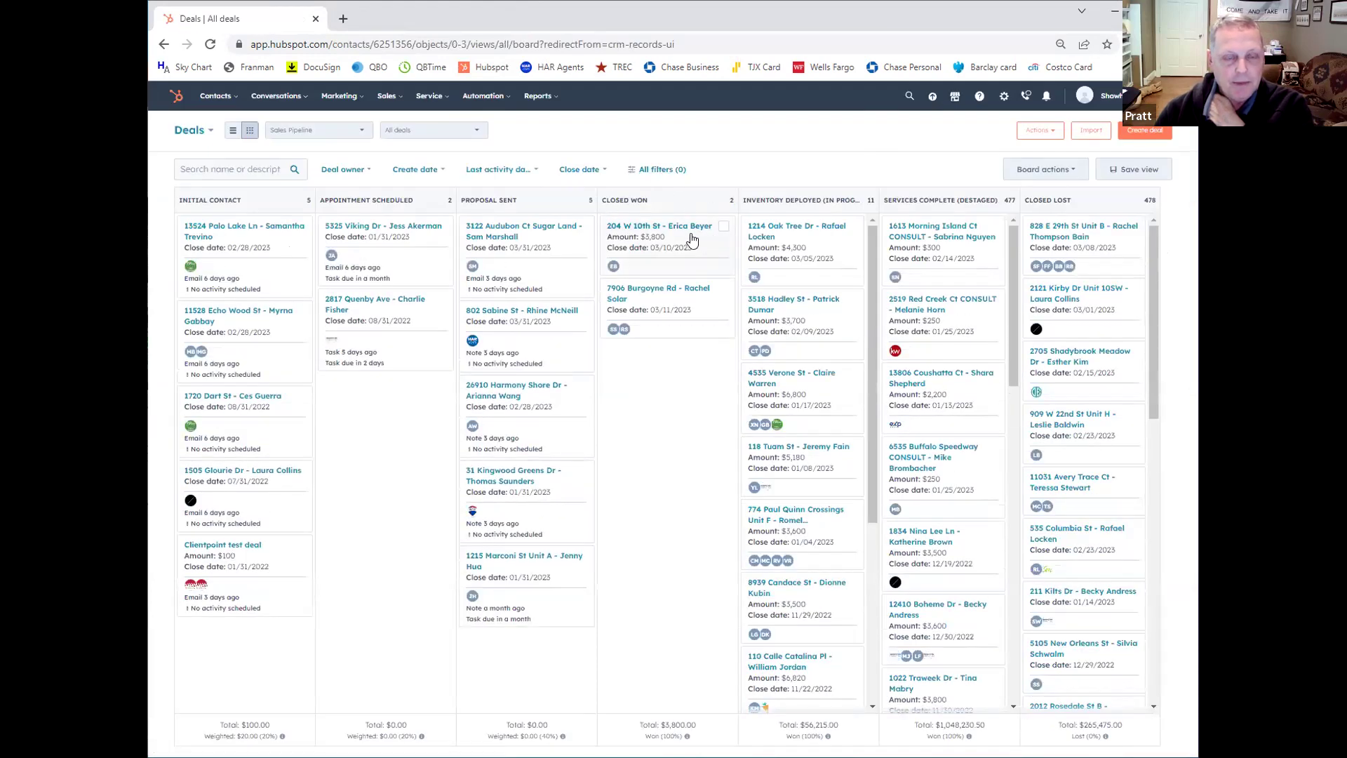
click(234, 135)
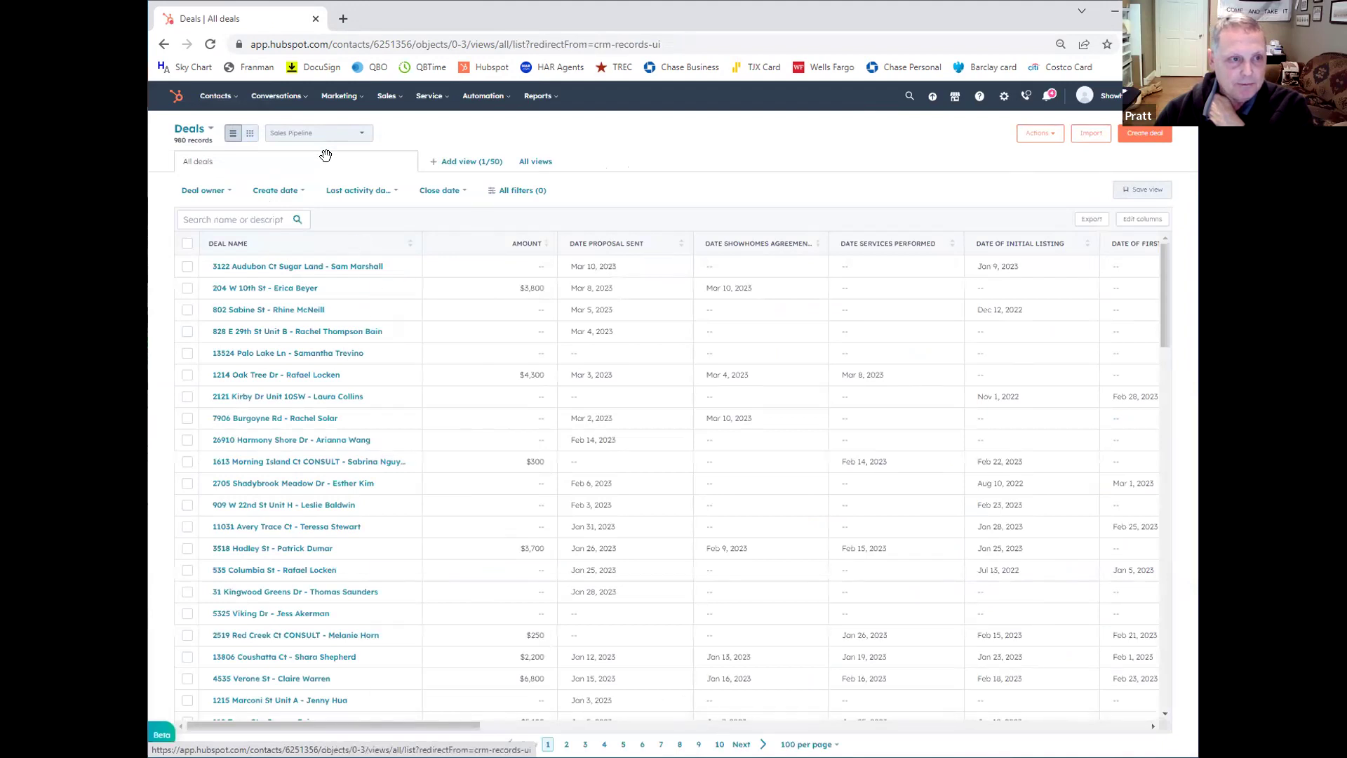
click(249, 138)
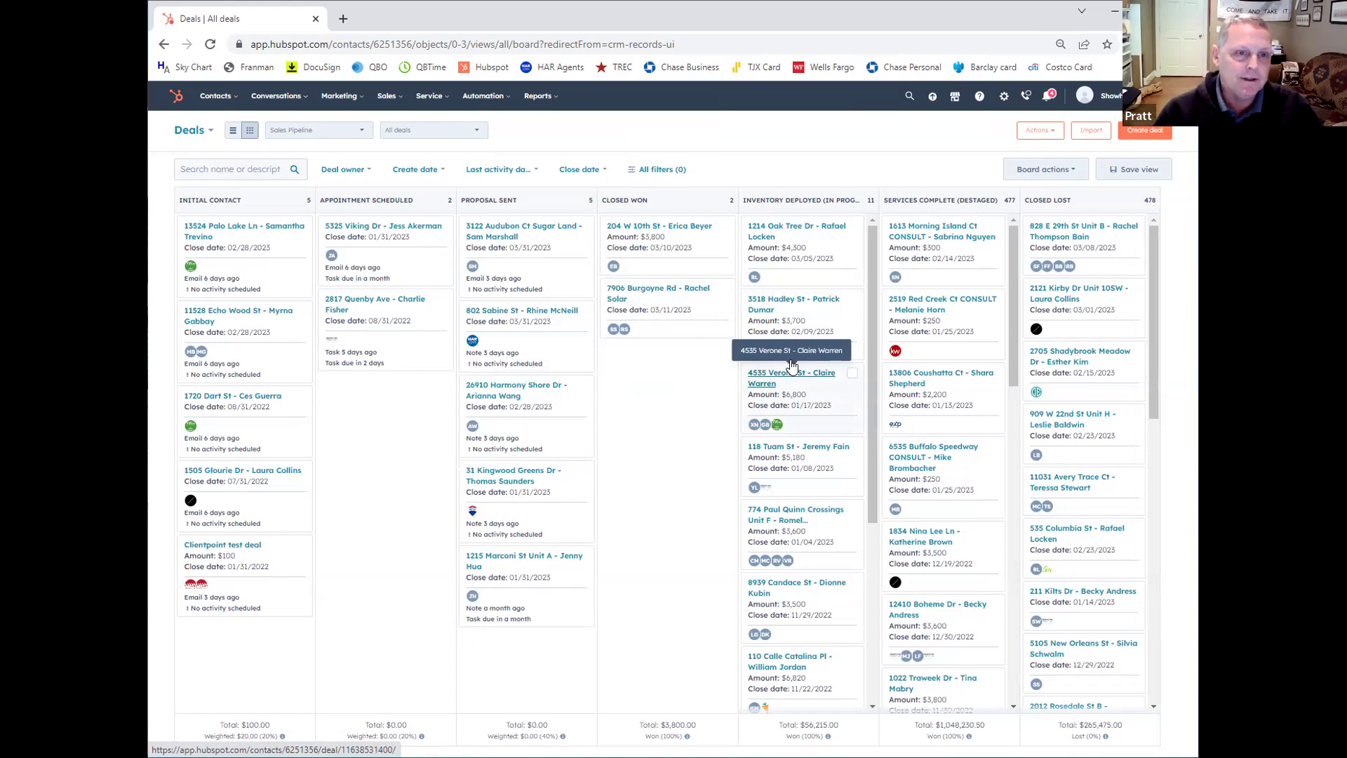
mouse_move(547, 97)
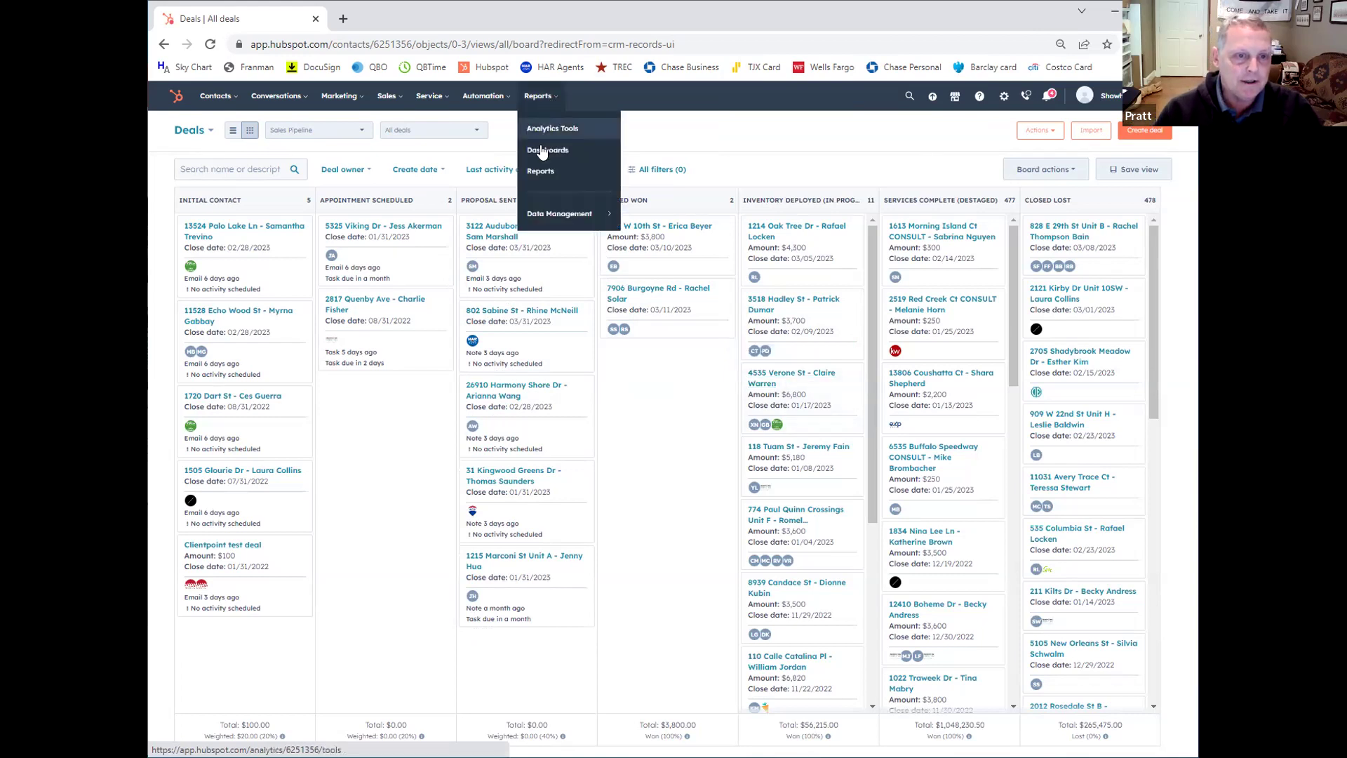
click(540, 171)
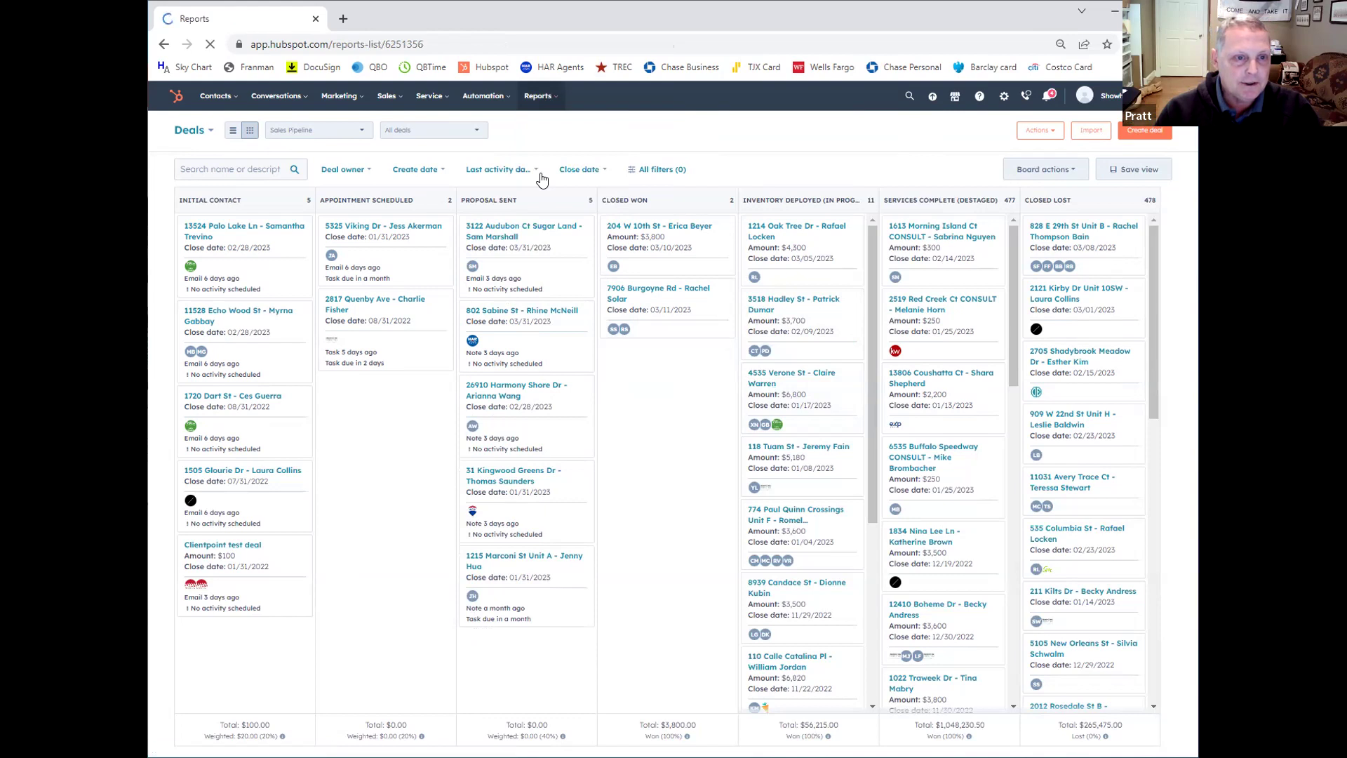
mouse_move(534, 98)
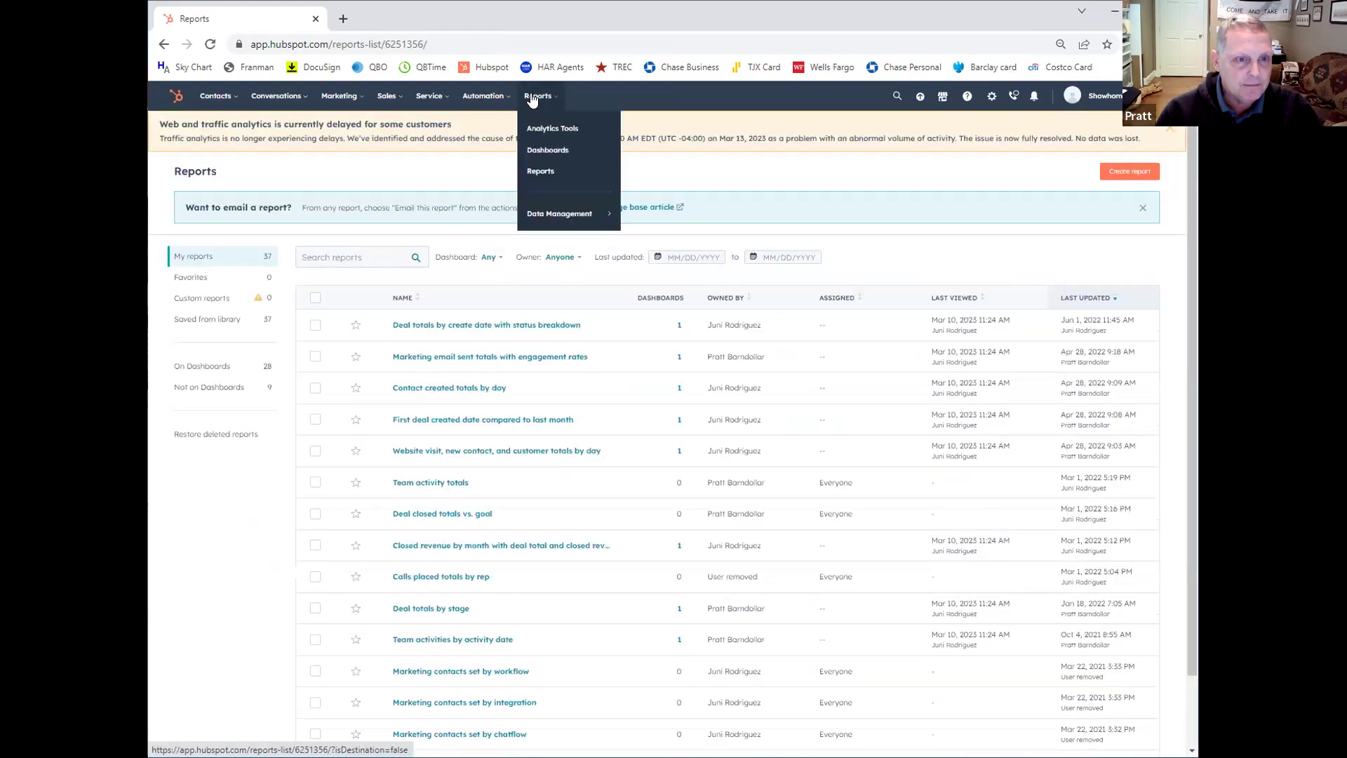
click(543, 153)
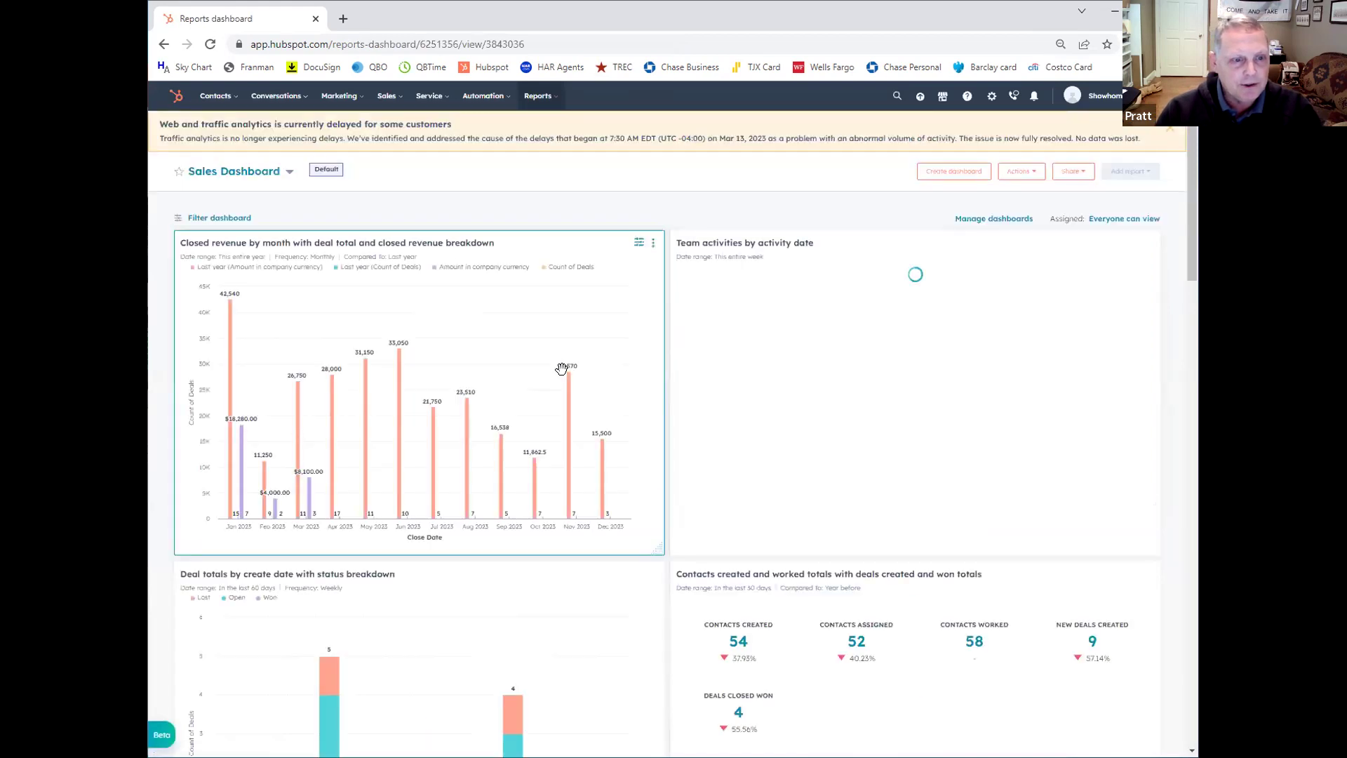
scroll(561, 369, down, 1)
scroll(562, 368, down, 4)
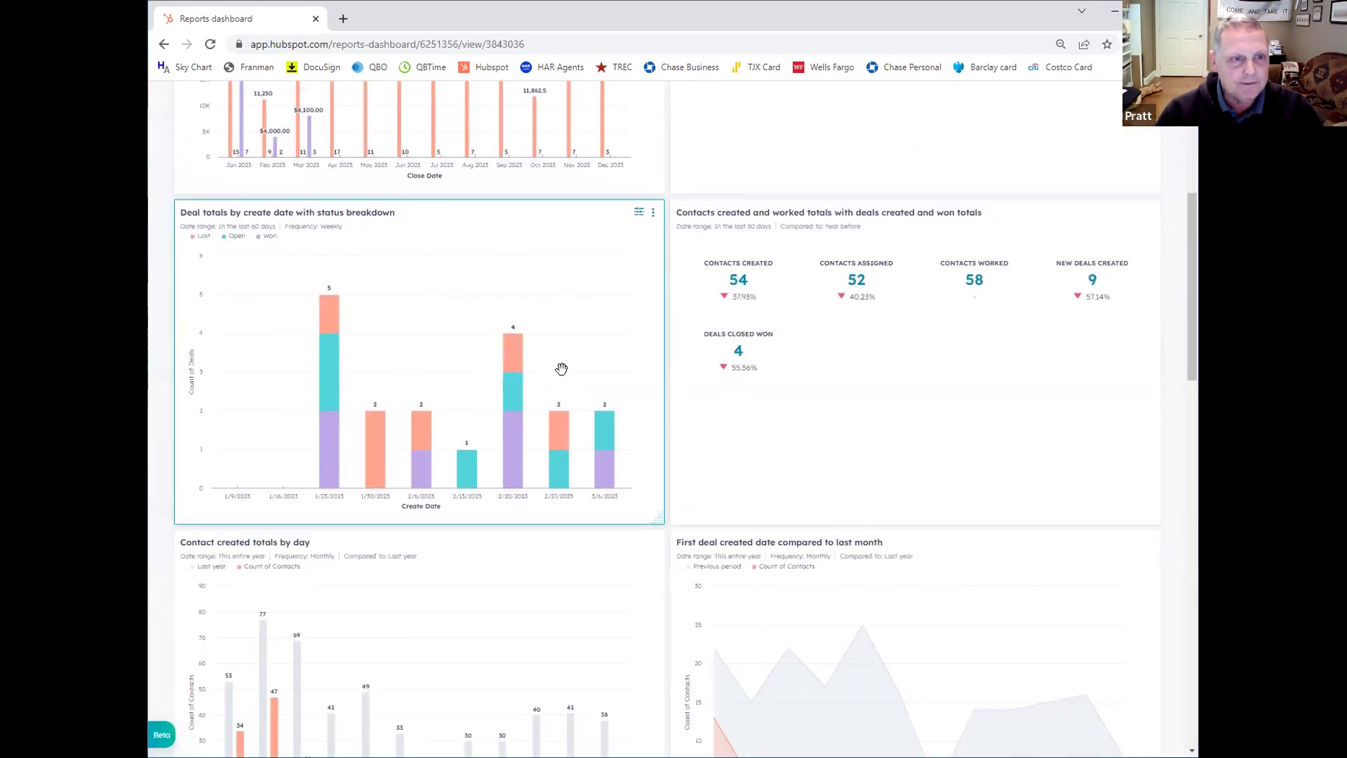
scroll(561, 369, up, 5)
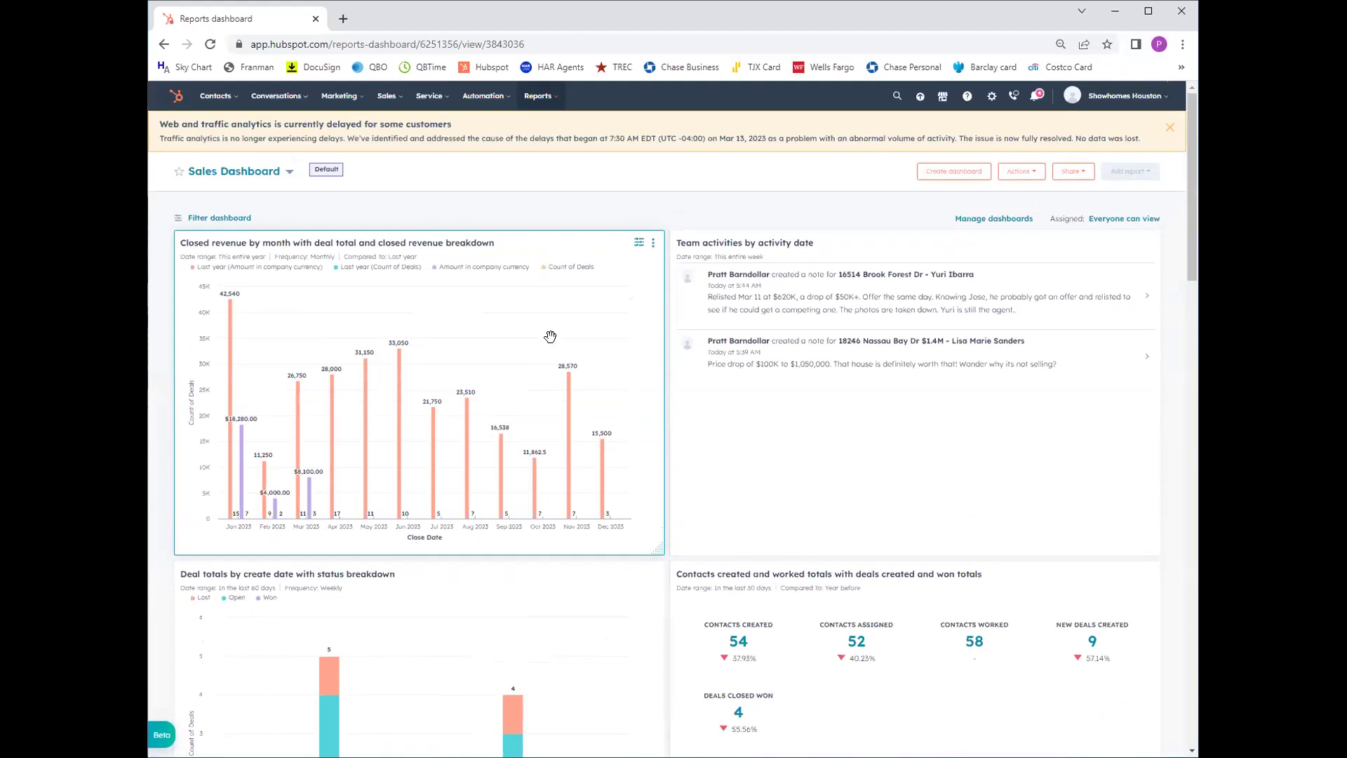
scroll(550, 337, down, 8)
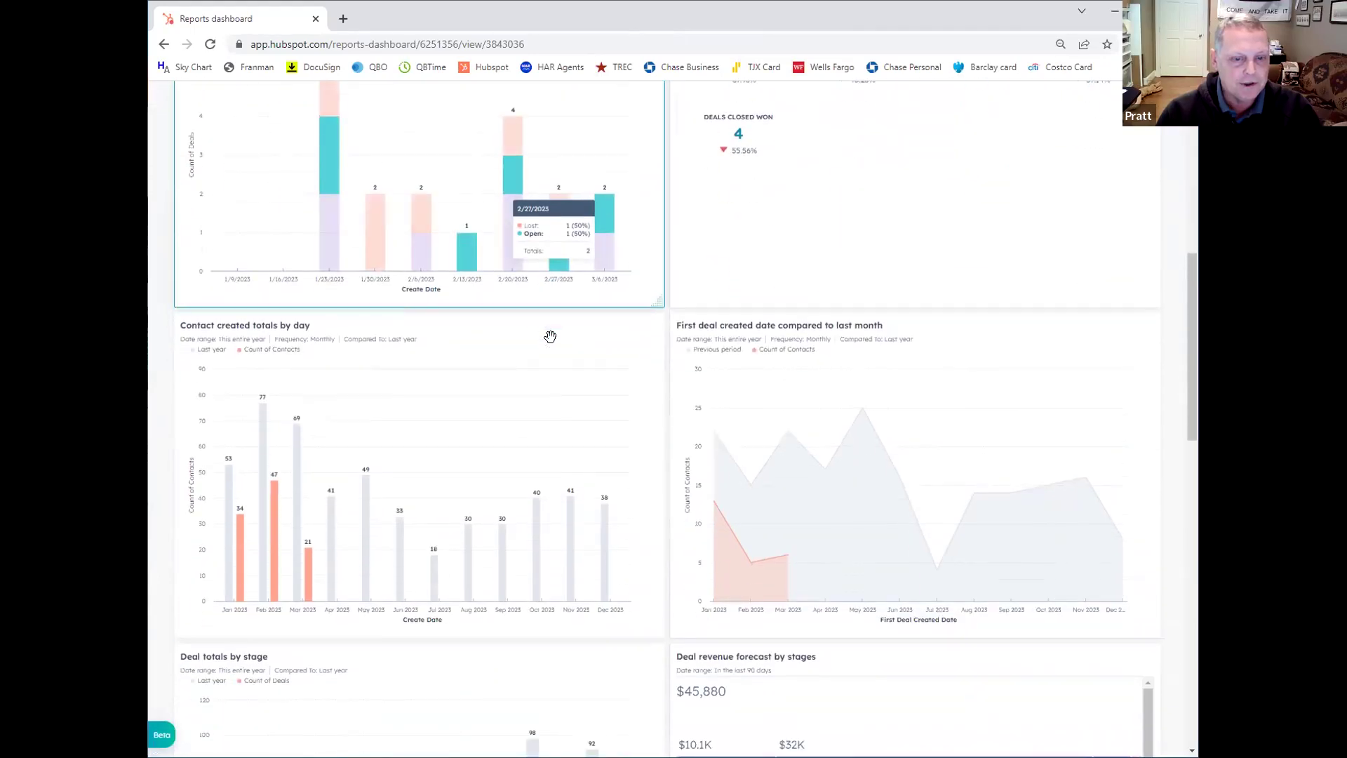
scroll(550, 337, up, 8)
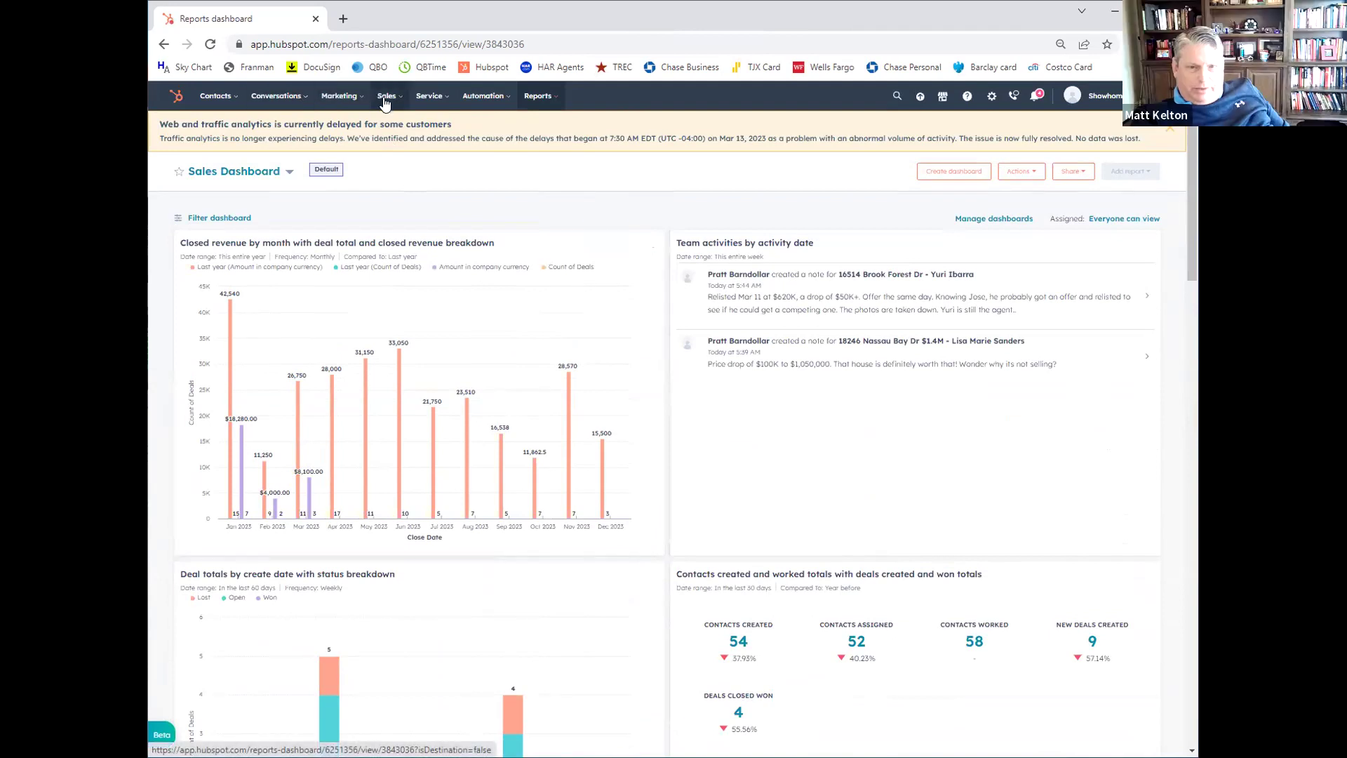
mouse_move(385, 99)
click(390, 128)
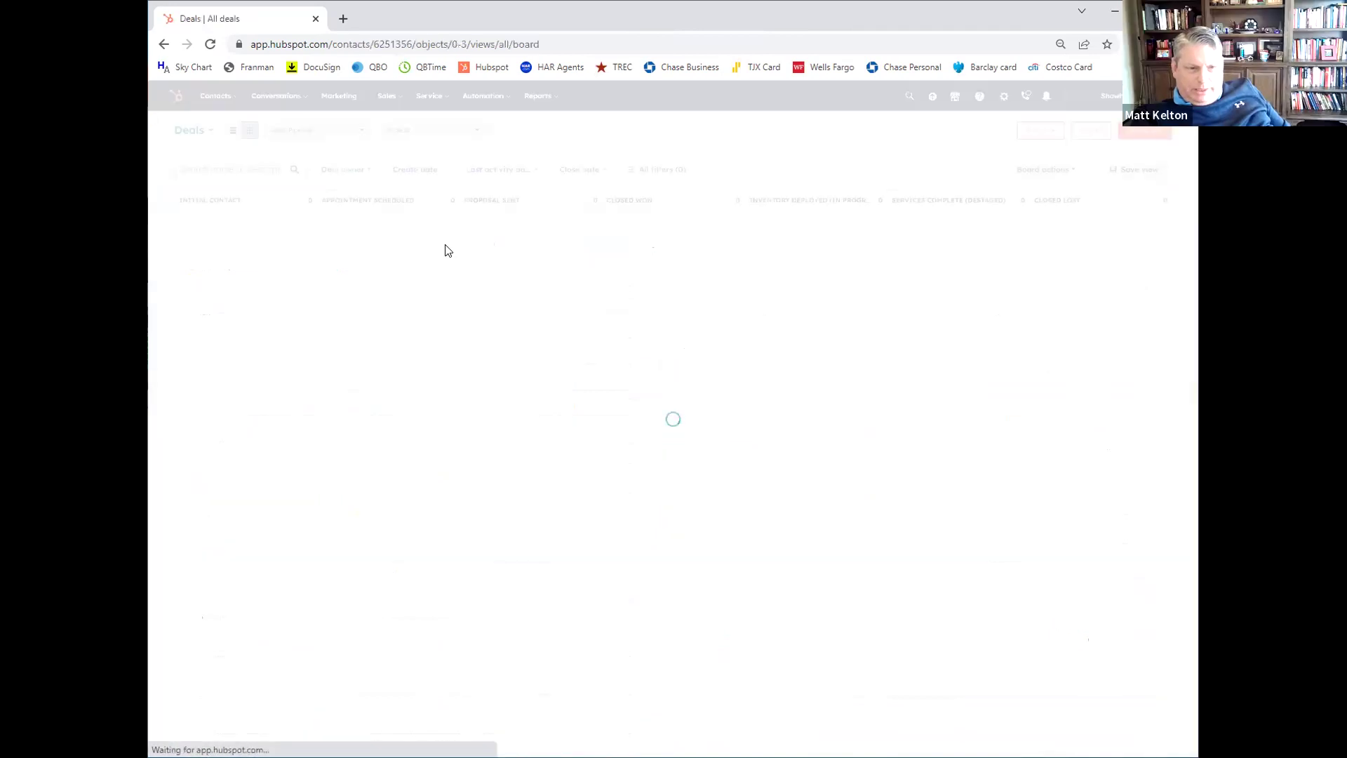